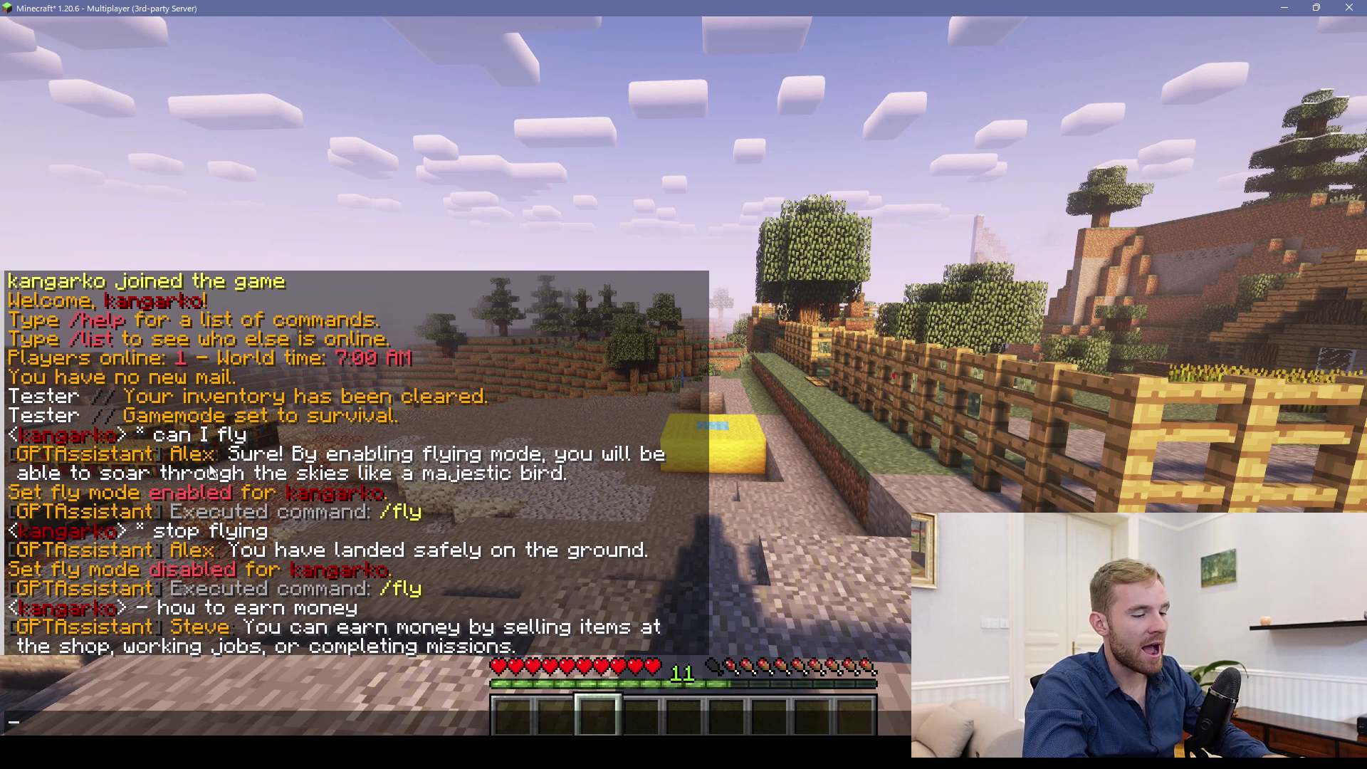
Send the chat message "- How to earn money" to the Steve chatbot.
{"action": "type", "text": "How t"}
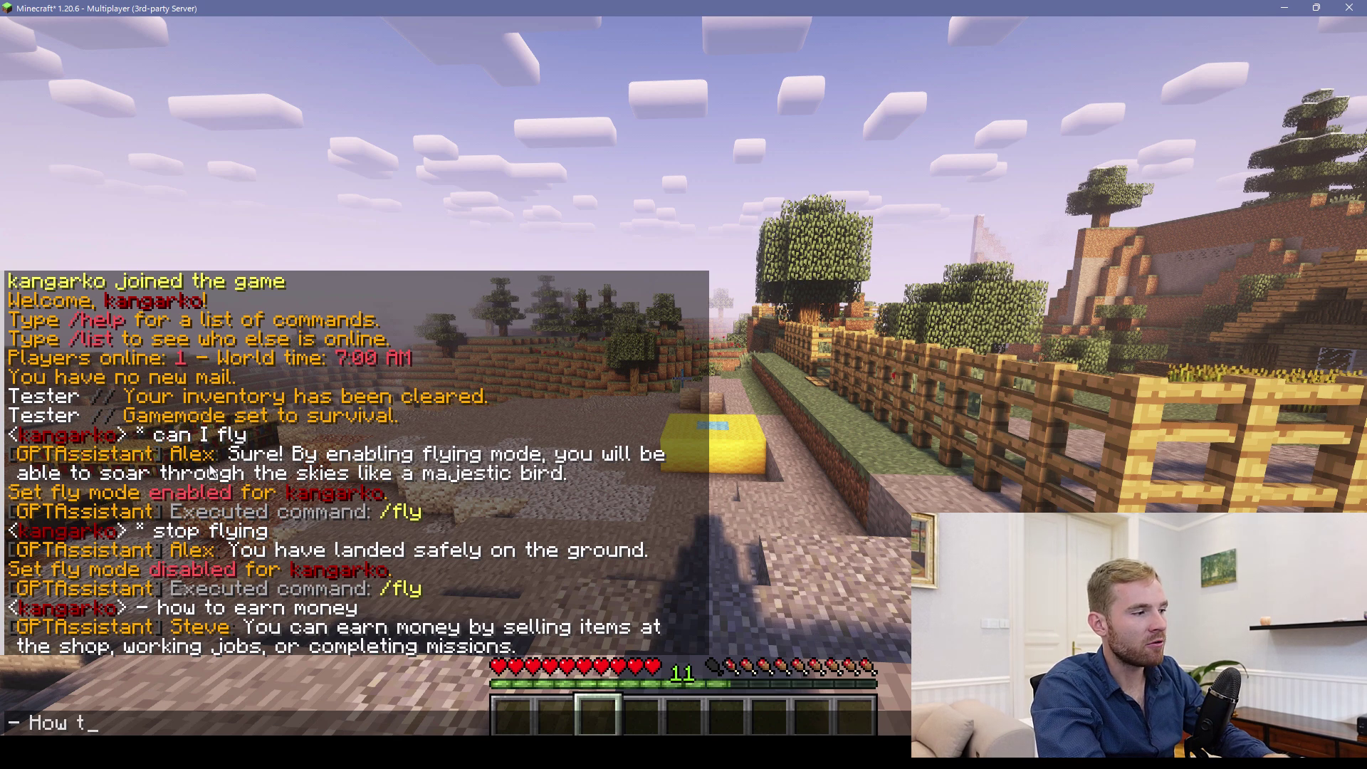
{"action": "type", "text": "o earn money"}
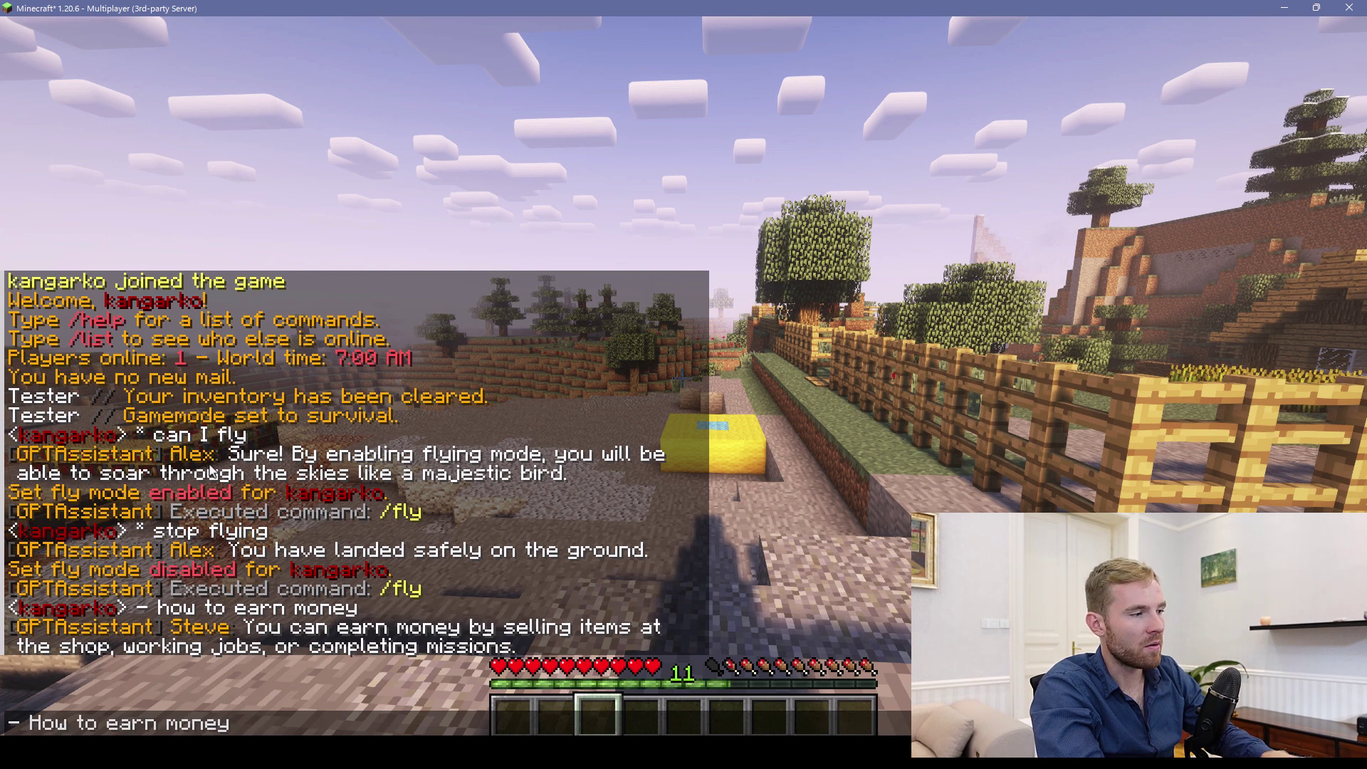
{"action": "key", "text": "Return"}
Recall the last chat message, replace its text with "* i am hungry" and send it to the Alex assistant.
{"action": "key", "text": "t"}
{"action": "key", "text": "Up"}
{"action": "type", "text": "?"}
{"action": "key", "text": "BackSpace"}
{"action": "key", "text": "BackSpace"}
{"action": "key", "text": "BackSpace"}
{"action": "key", "text": "BackSpace"}
{"action": "key", "text": "BackSpace"}
{"action": "key", "text": "BackSpace"}
{"action": "key", "text": "BackSpace"}
{"action": "key", "text": "BackSpace"}
{"action": "key", "text": "BackSpace"}
{"action": "key", "text": "BackSpace"}
{"action": "key", "text": "BackSpace"}
{"action": "key", "text": "BackSpace"}
{"action": "key", "text": "BackSpace"}
{"action": "key", "text": "BackSpace"}
{"action": "key", "text": "BackSpace"}
{"action": "key", "text": "BackSpace"}
{"action": "key", "text": "BackSpace"}
{"action": "key", "text": "BackSpace"}
{"action": "key", "text": "BackSpace"}
{"action": "key", "text": "BackSpace"}
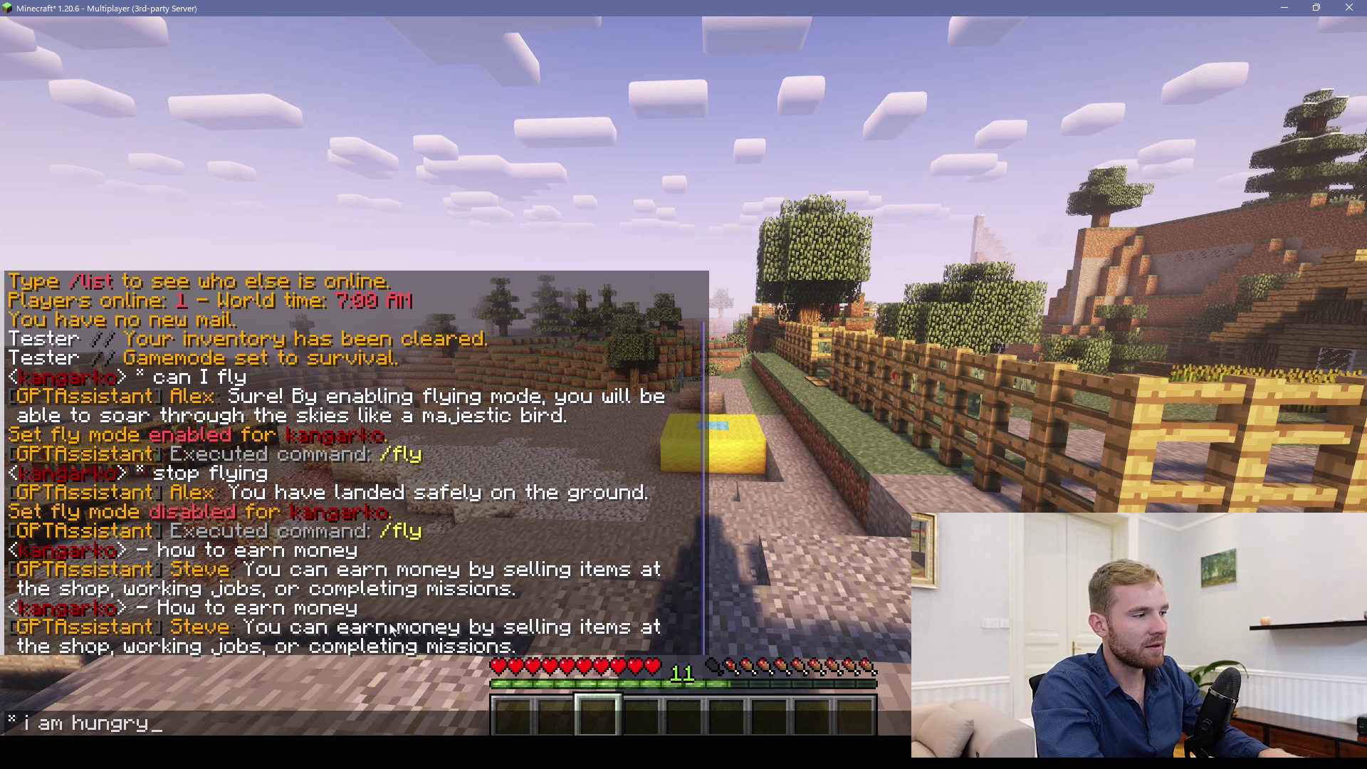
{"action": "key", "text": "Return"}
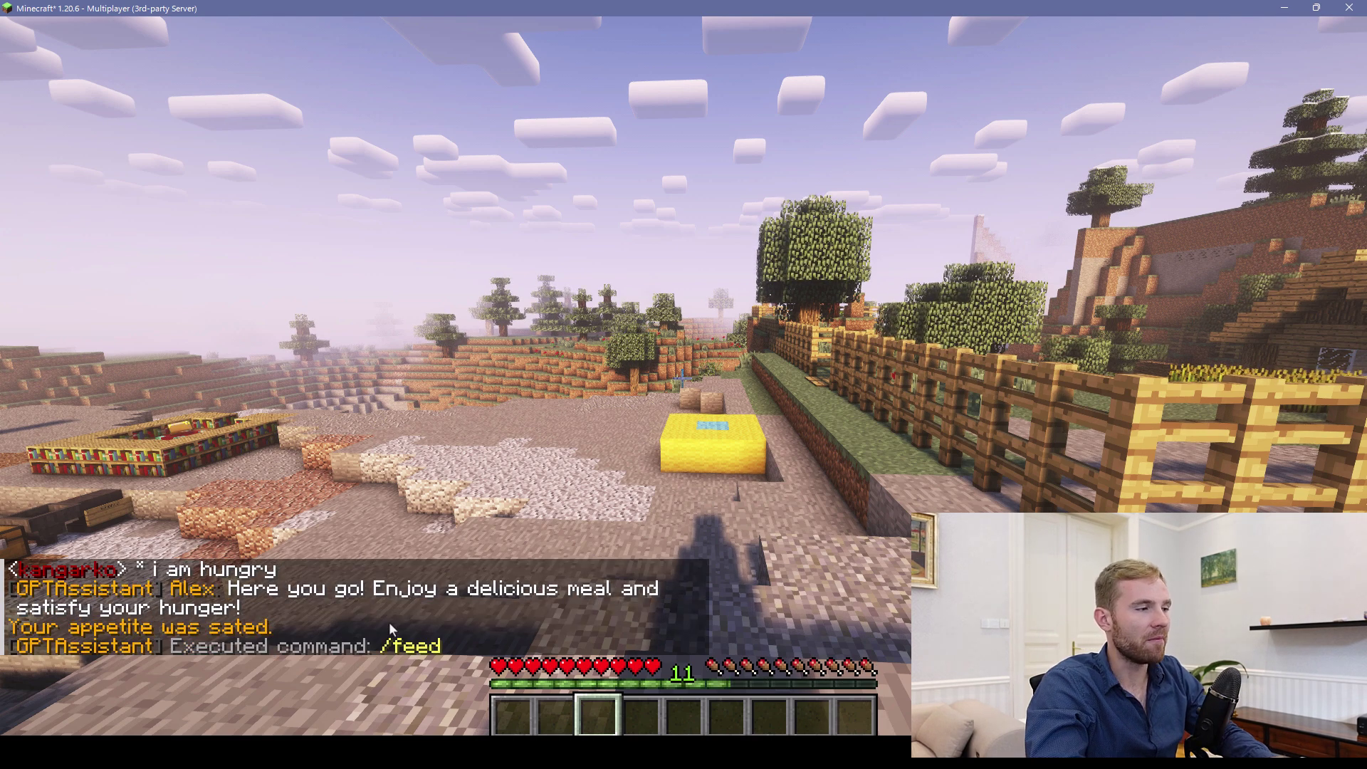
Recall the last message, keep its "*" tag, replace the rest with "please make my fly" and send it.
{"action": "key", "text": "t"}
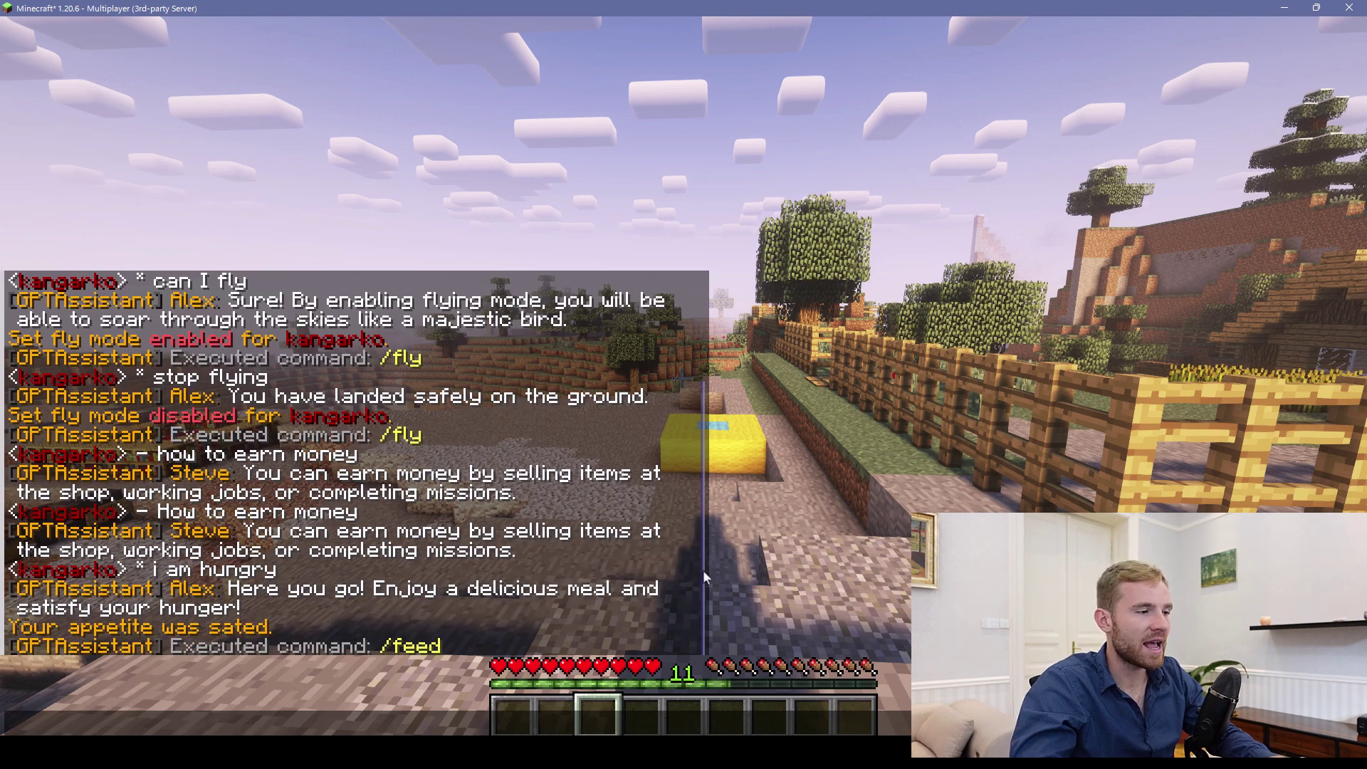
{"action": "key", "text": "Up"}
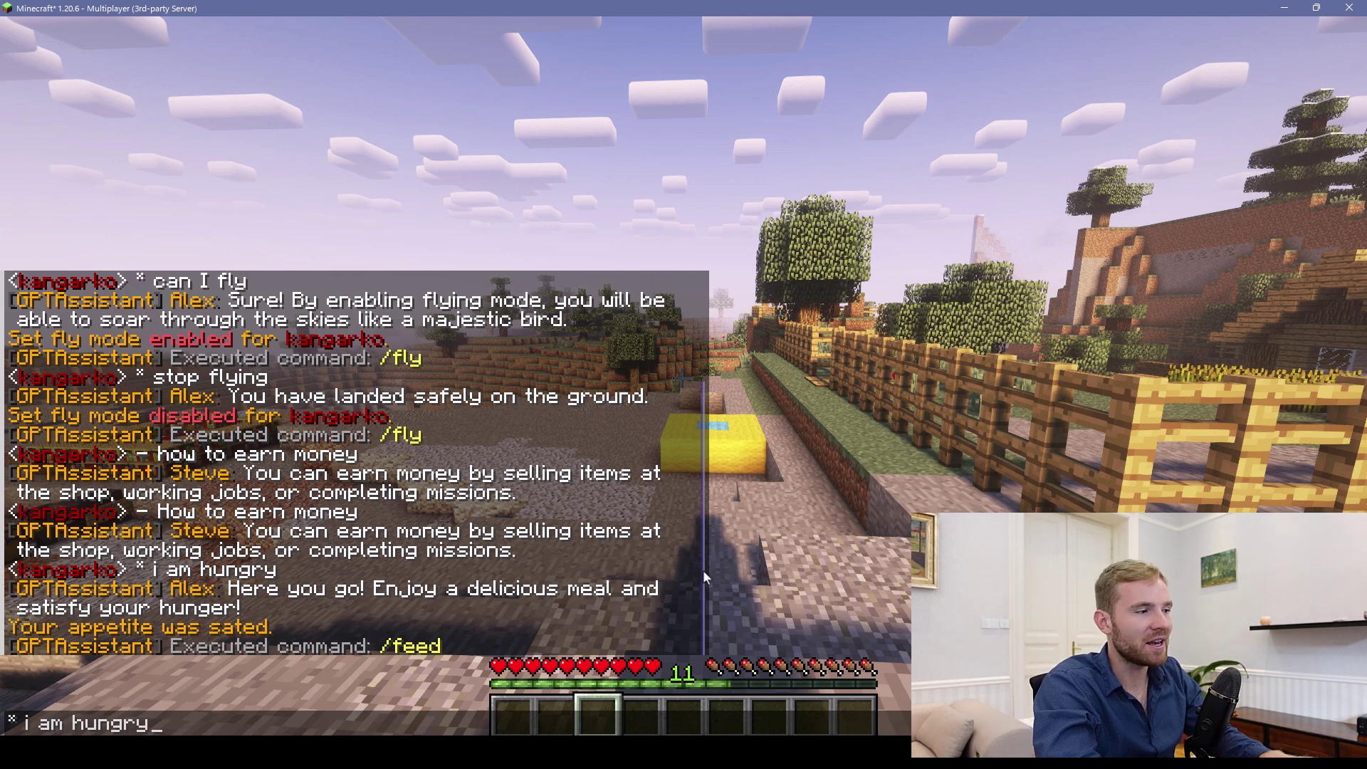
{"action": "key", "text": "BackSpace"}
{"action": "key", "text": "BackSpace"}
{"action": "key", "text": "BackSpace"}
{"action": "key", "text": "BackSpace"}
{"action": "key", "text": "BackSpace"}
{"action": "key", "text": "BackSpace"}
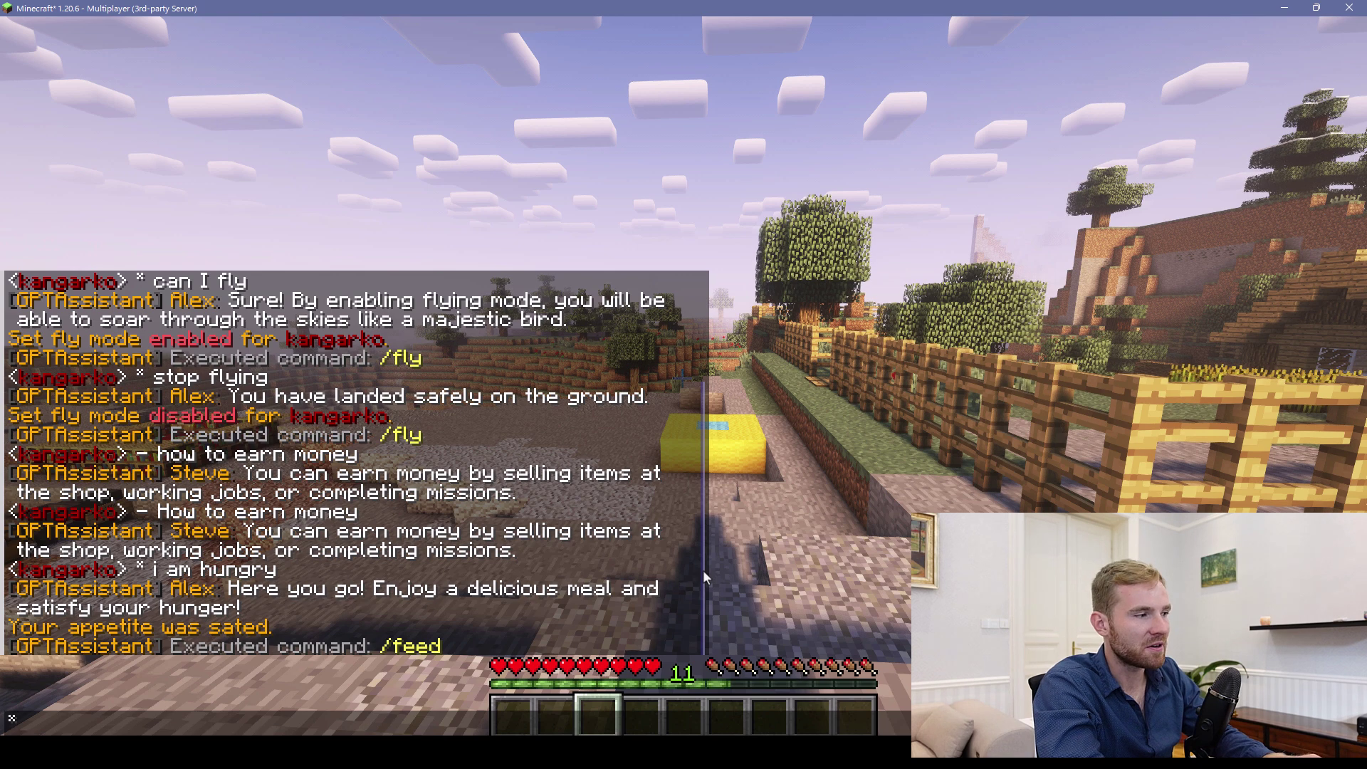
{"action": "type", "text": "please make"}
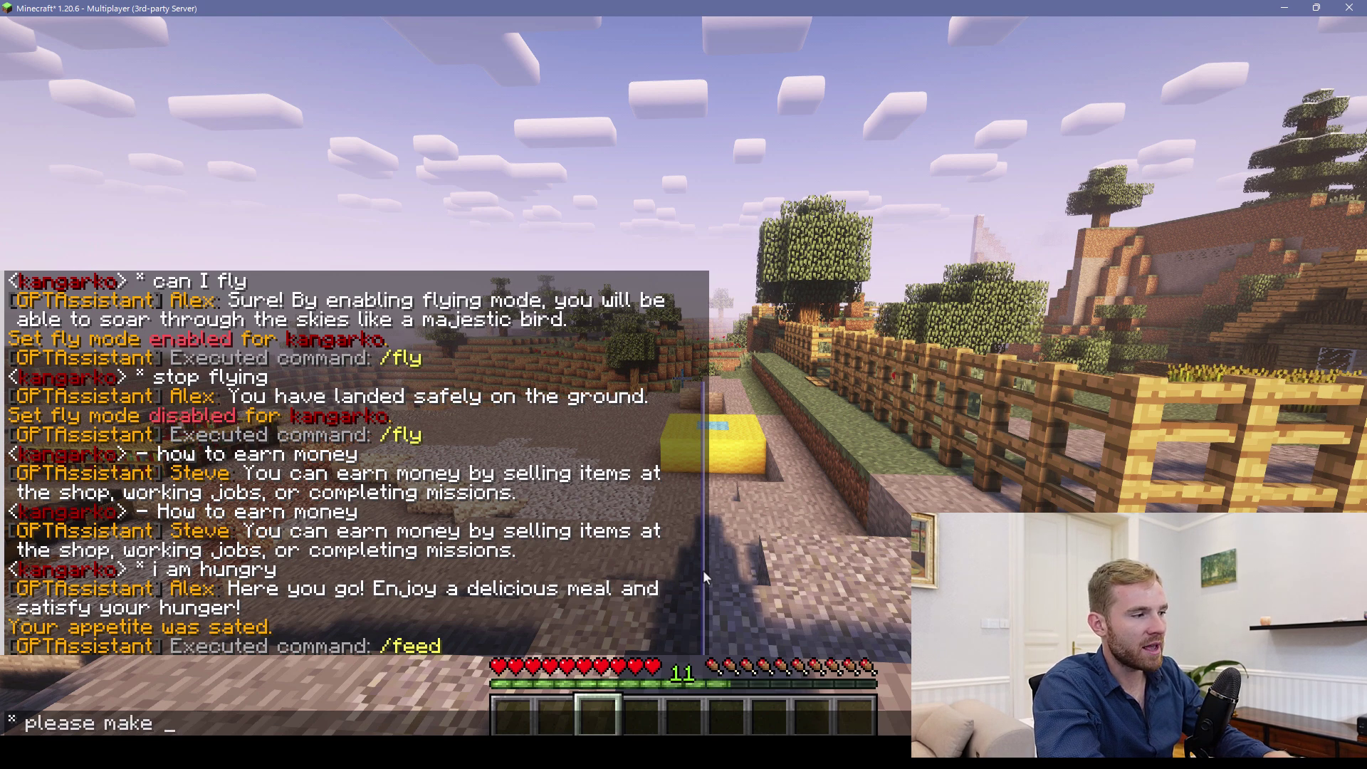
{"action": "type", "text": " my fly"}
{"action": "key", "text": "Return"}
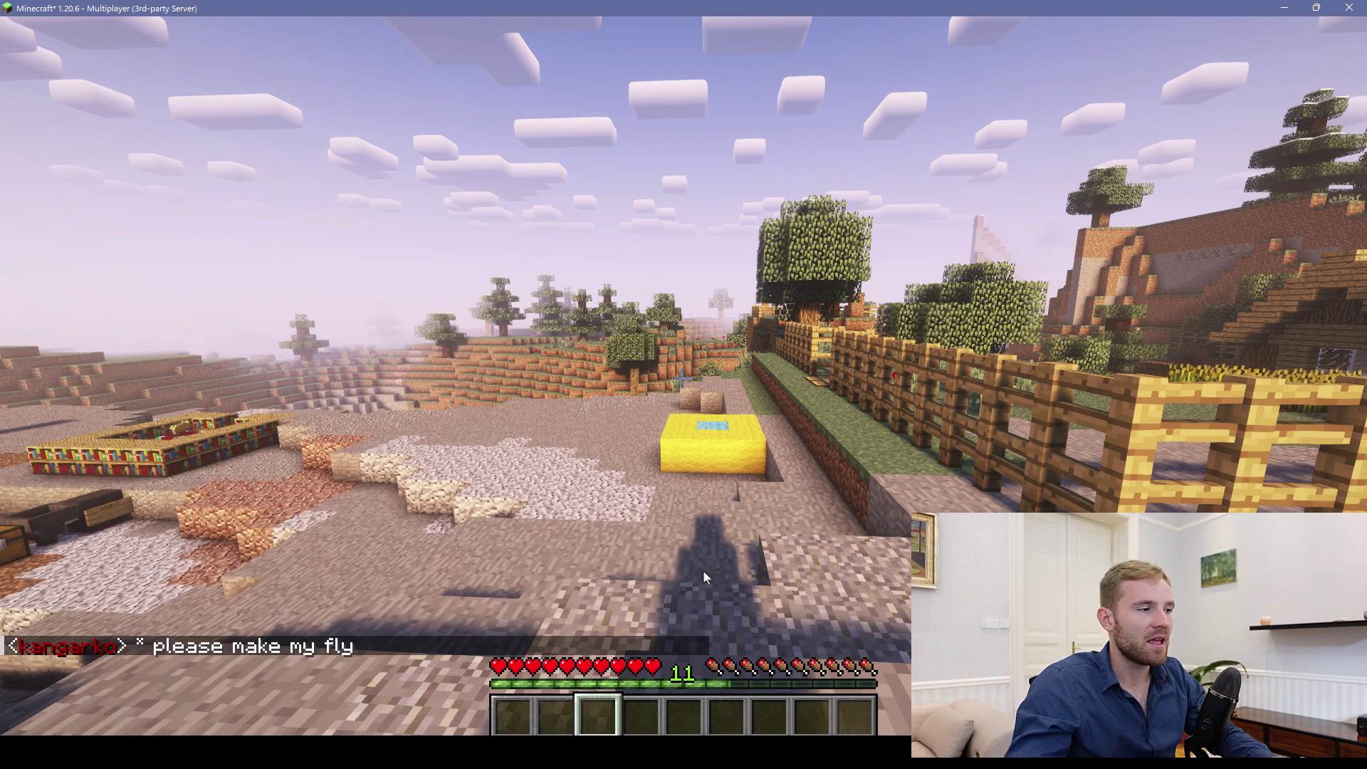
Take off and fly forward over the terrain.
{"action": "key", "text": "space"}
{"action": "key", "text": "space"}
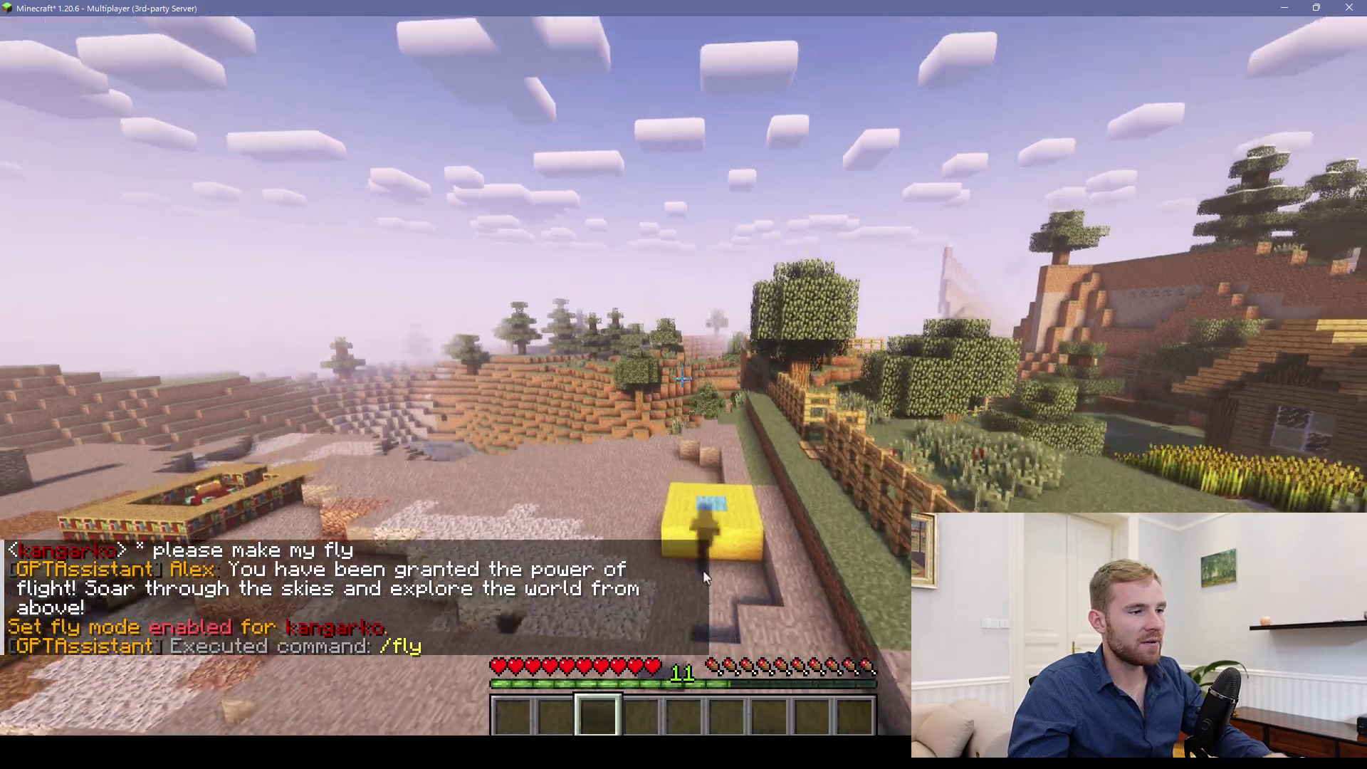
{"action": "key", "text": "w"}
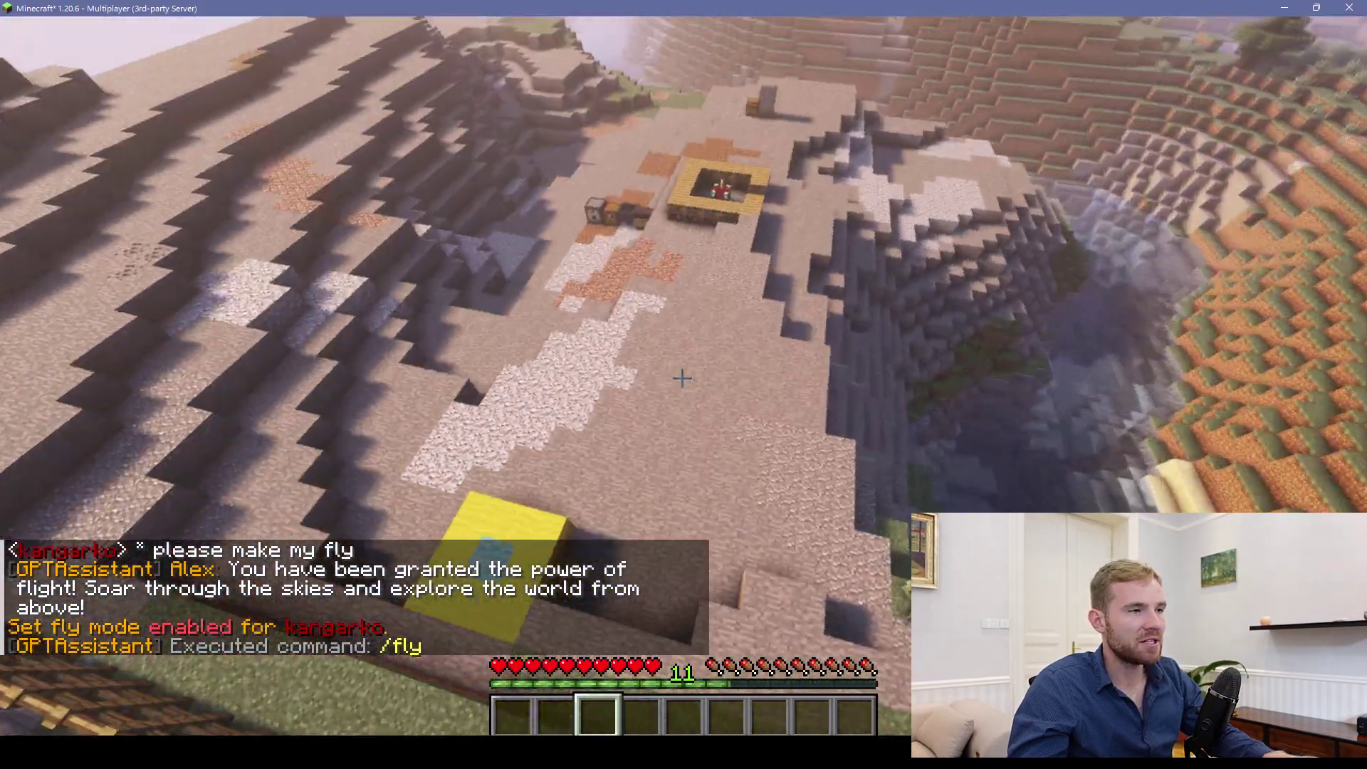
Send the chat request "* take fly away" to the assistant and reopen the chat.
{"action": "type", "text": "t"}
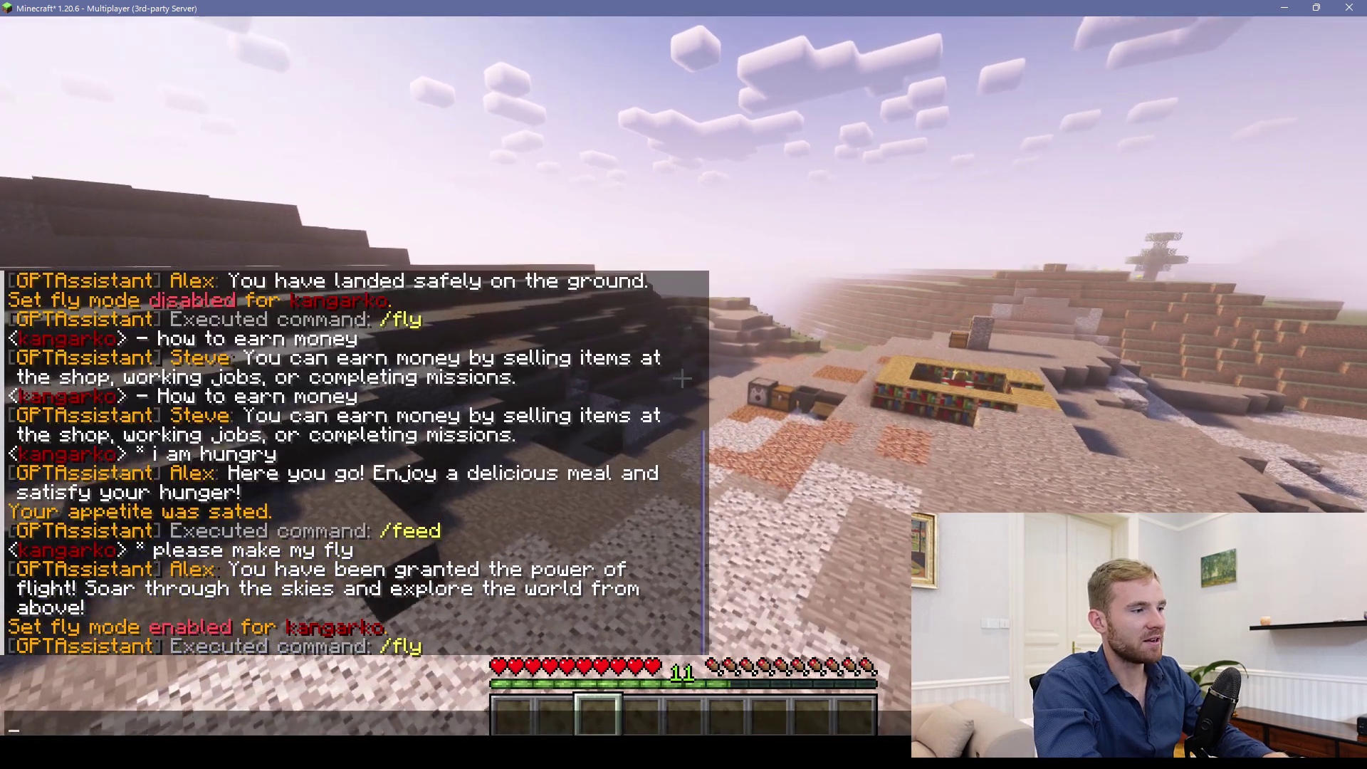
{"action": "type", "text": "take"}
{"action": "type", "text": "*"}
{"action": "key", "text": "End"}
{"action": "type", "text": "fly away"}
{"action": "key", "text": "Return"}
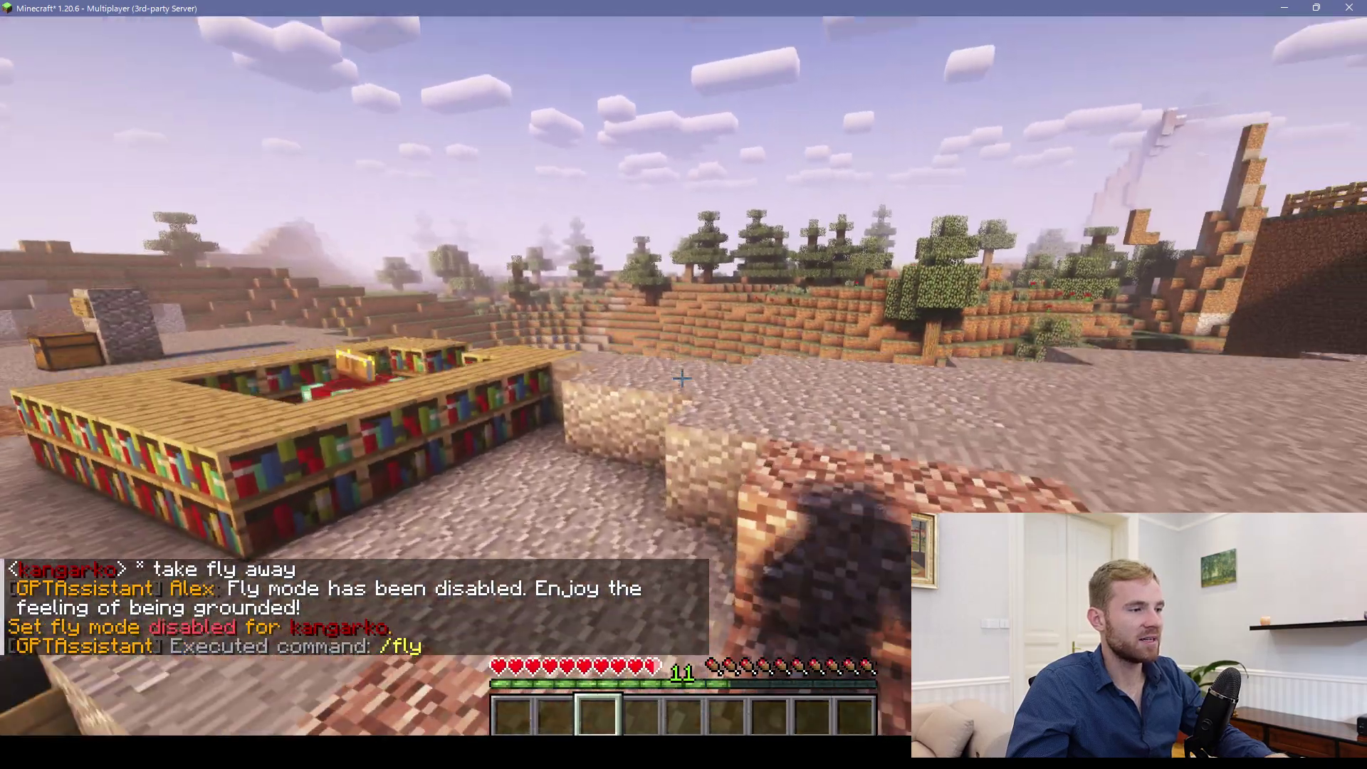
{"action": "key", "text": "t"}
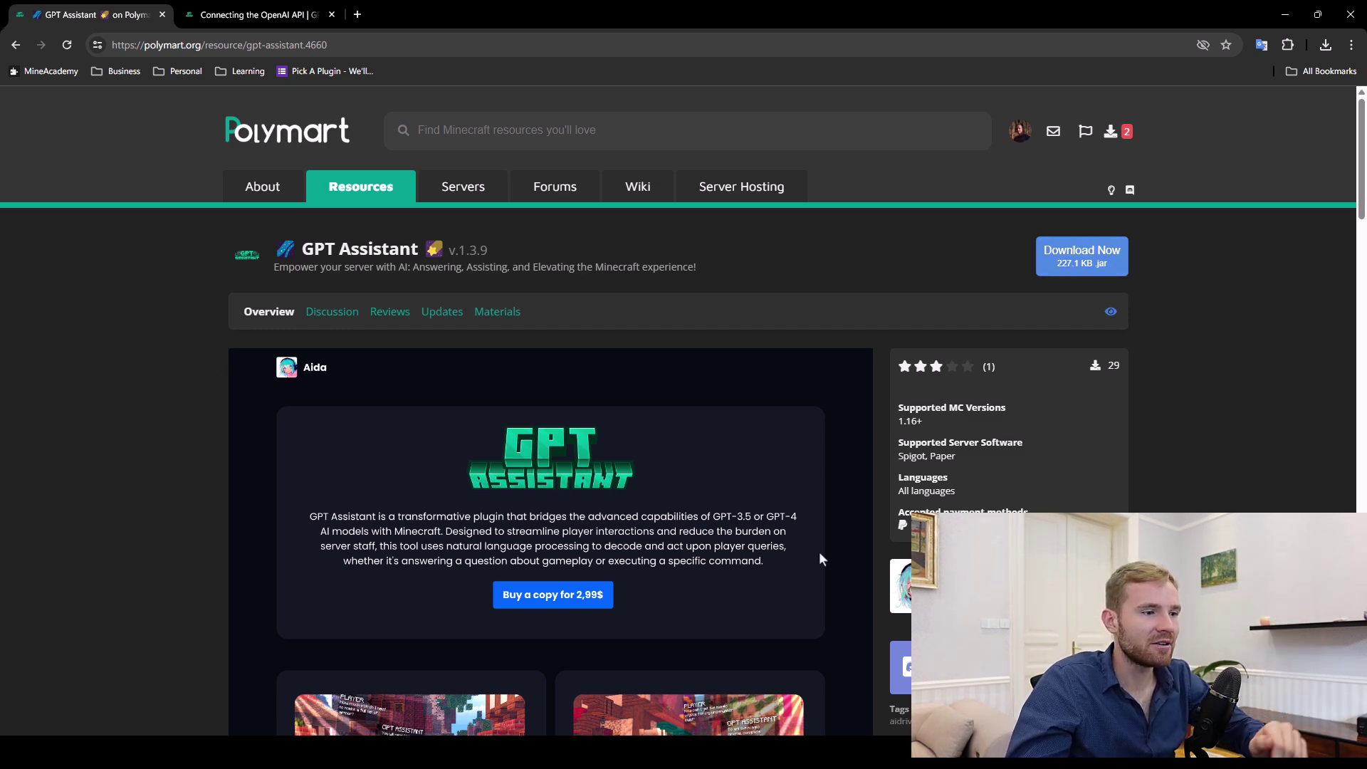
Switch to the file manager, open the 1.20 server's plugins folder and select GPTAssistant-1.3.9-release.jar.
{"action": "key", "text": "alt+Tab"}
{"action": "double_click", "coordinate": [805, 344]}
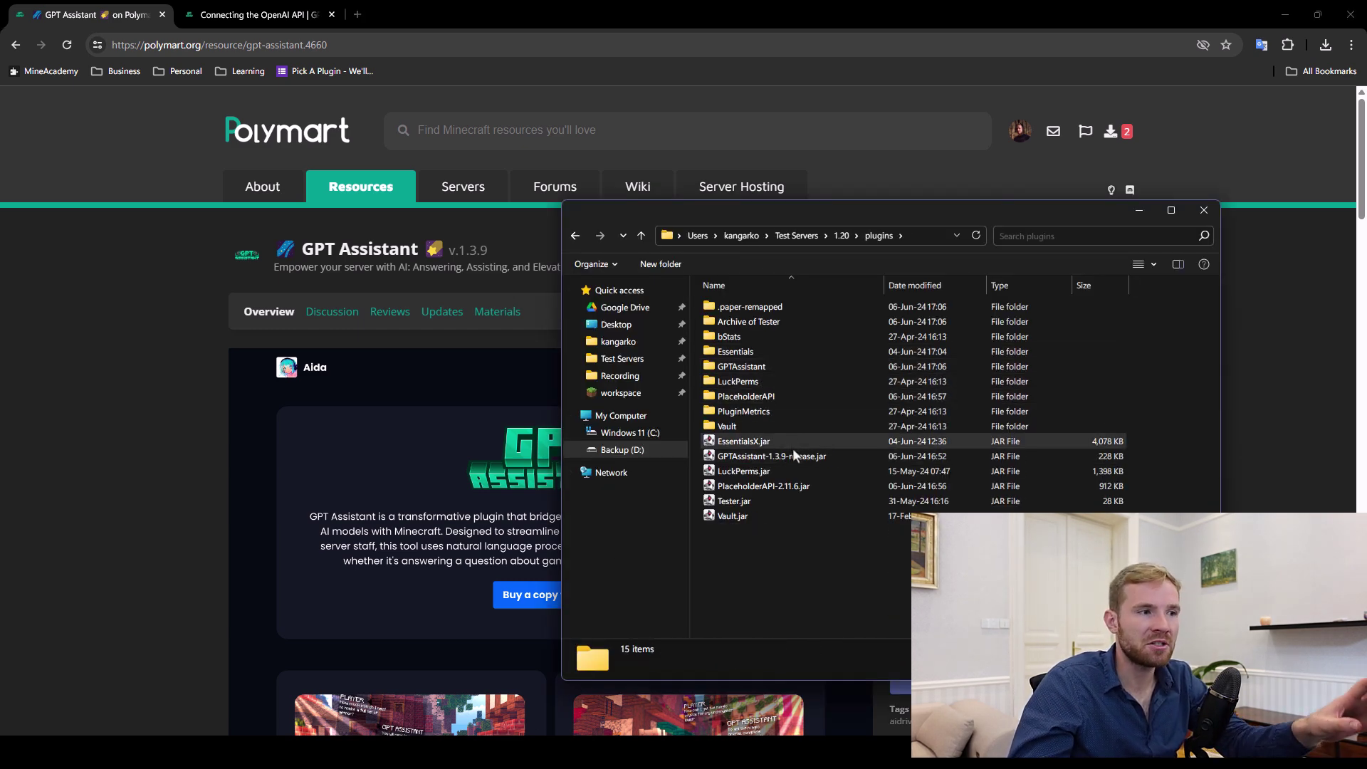
{"action": "left_click", "coordinate": [738, 459]}
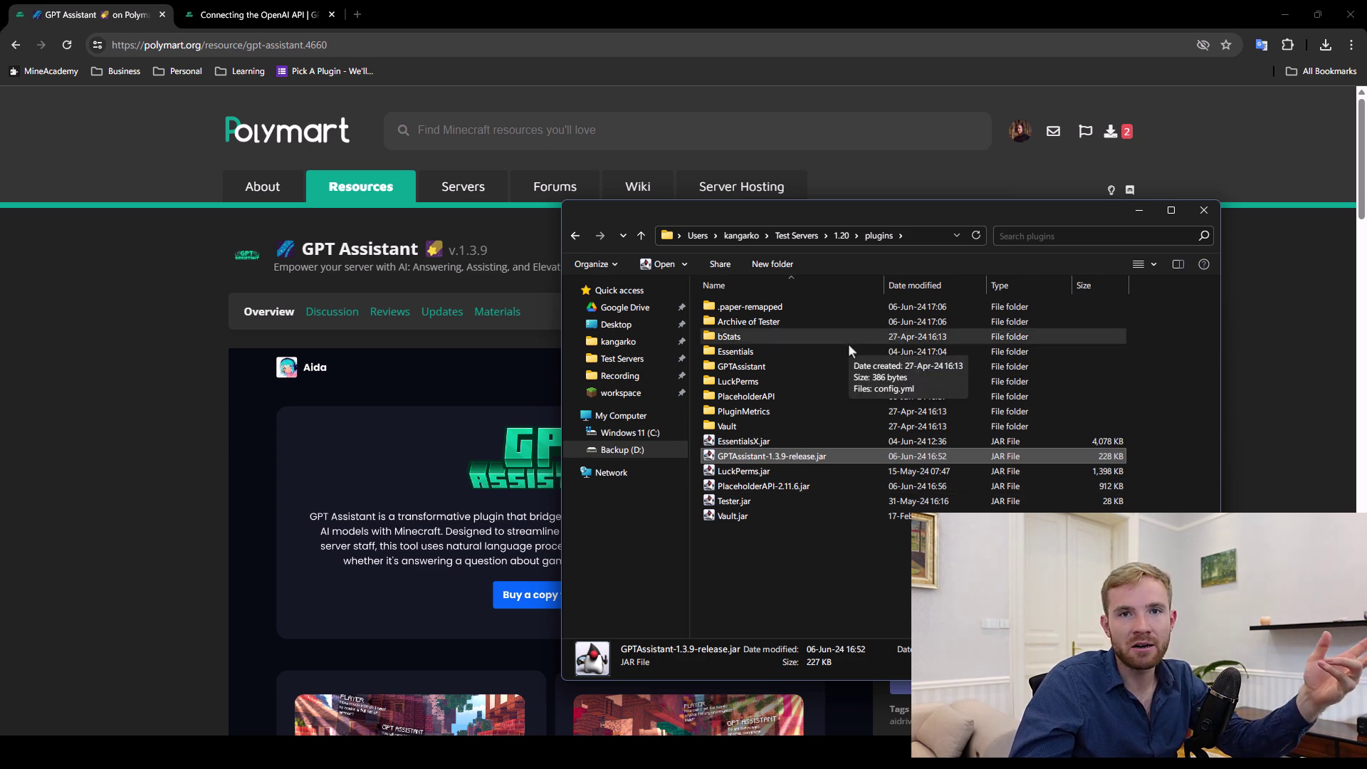
Open config.yml from the GPTAssistant folder and highlight the api-key setting.
{"action": "mouse_move", "coordinate": [771, 366]}
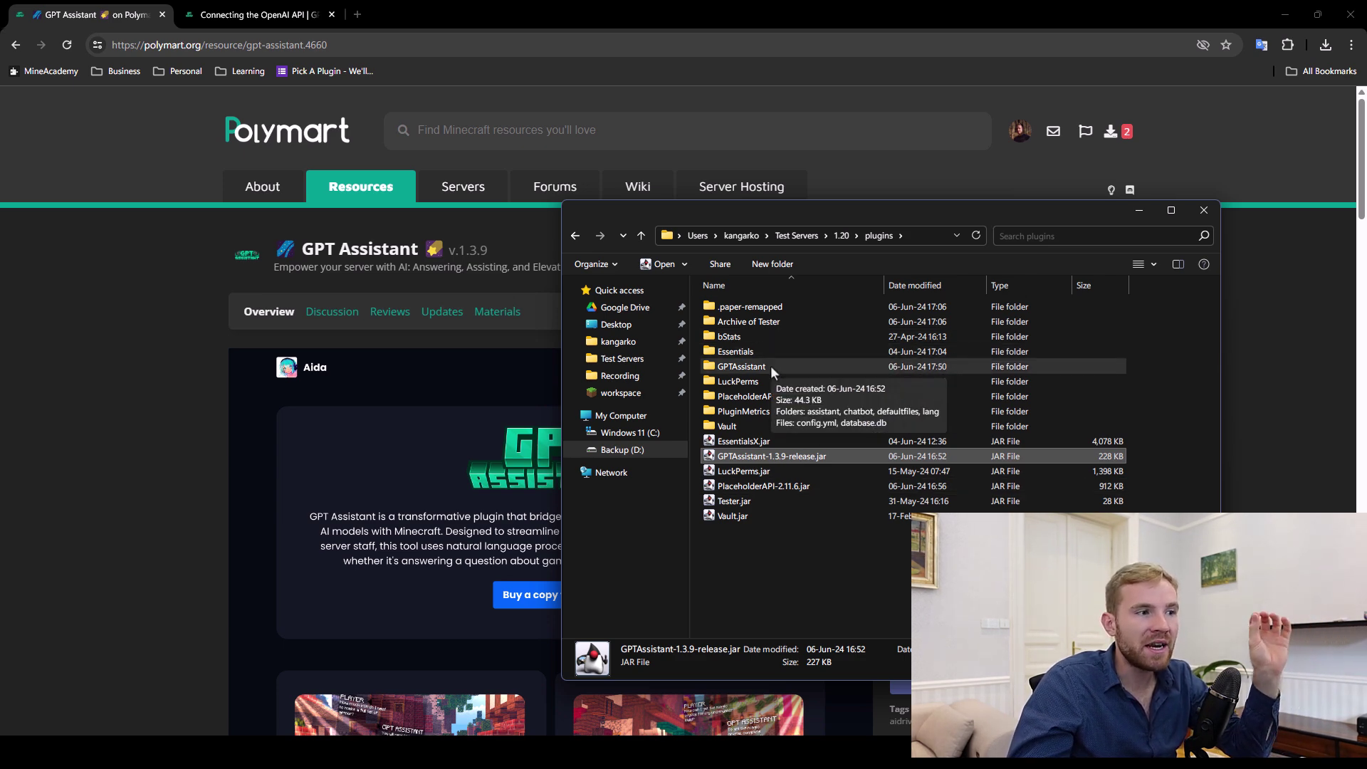
{"action": "double_click", "coordinate": [723, 367]}
{"action": "left_click", "coordinate": [732, 368]}
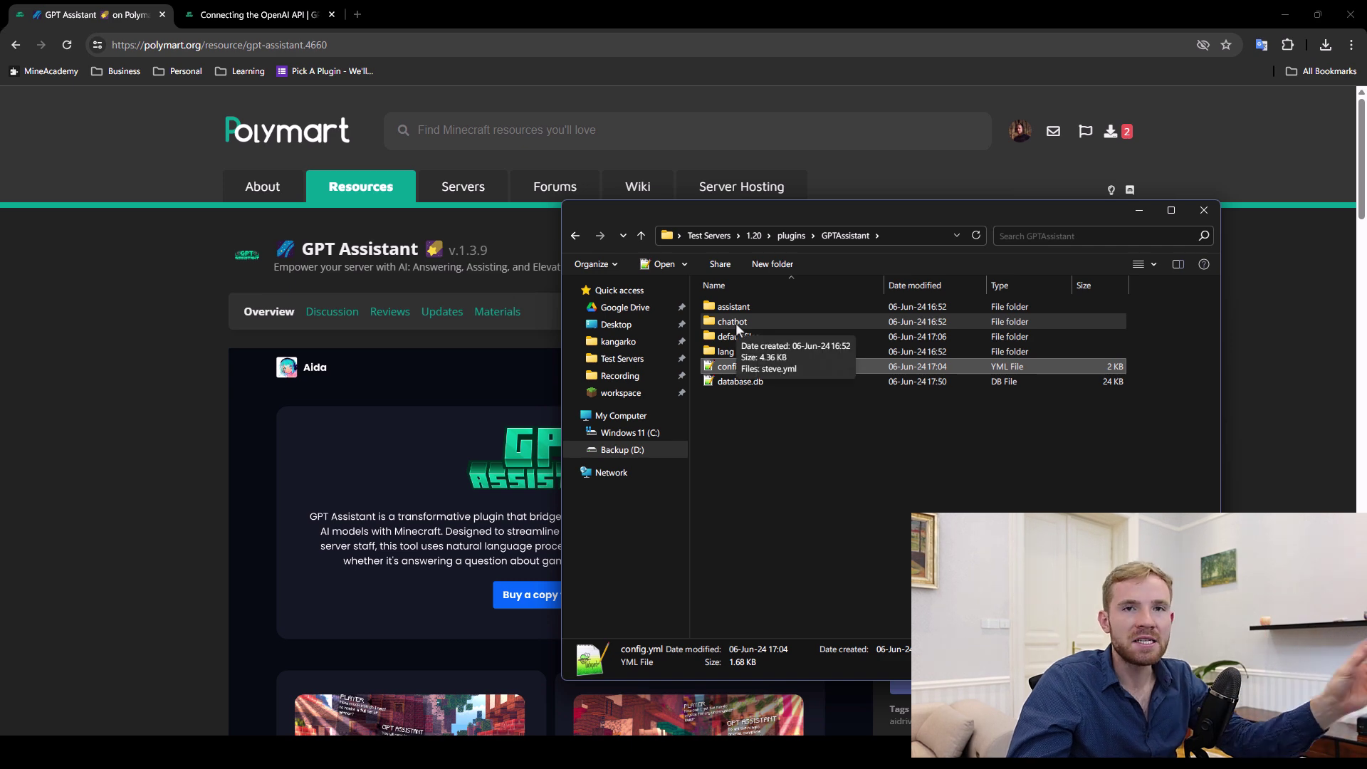
{"action": "double_click", "coordinate": [742, 366]}
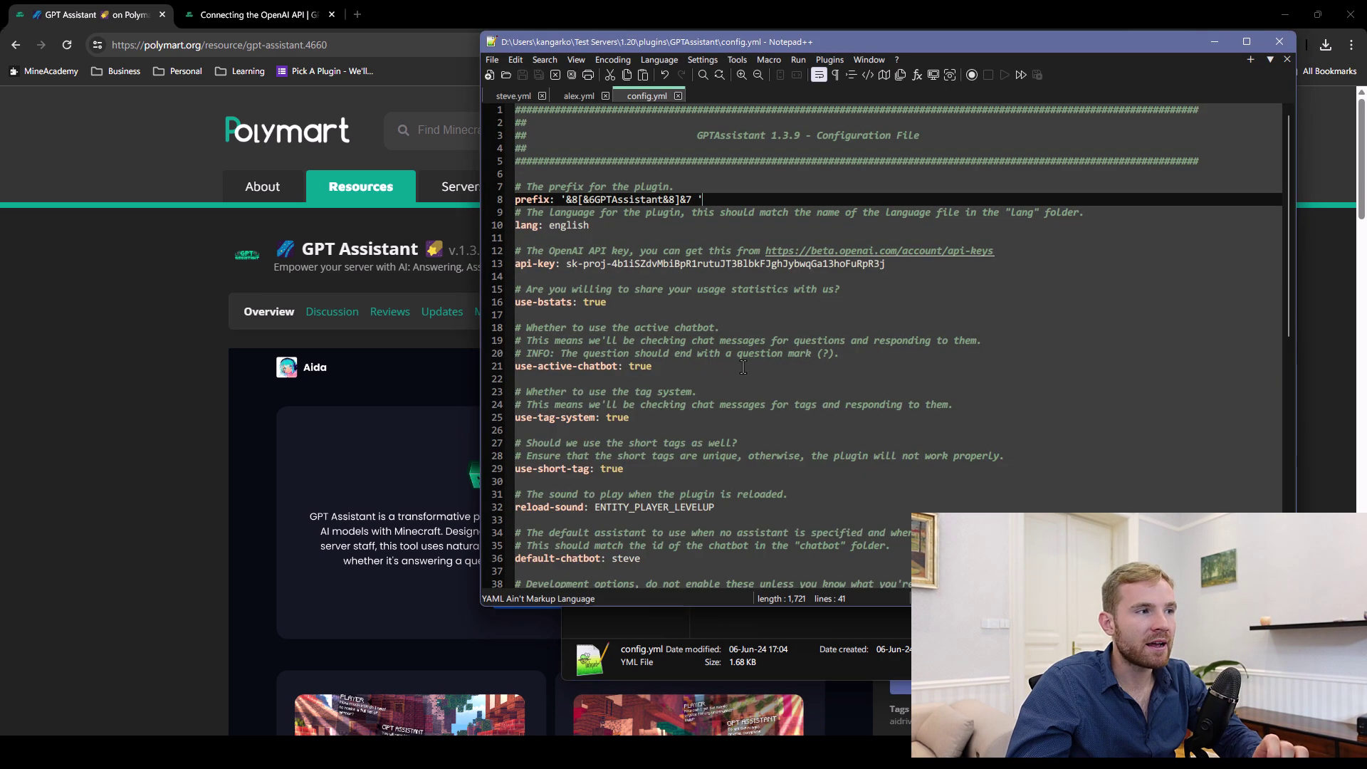
{"action": "left_click_drag", "start_coordinate": [515, 263], "coordinate": [555, 264]}
Switch to the browser's GPT Assistant wiki page and read the steps for obtaining an OpenAI API key.
{"action": "left_click", "coordinate": [292, 9]}
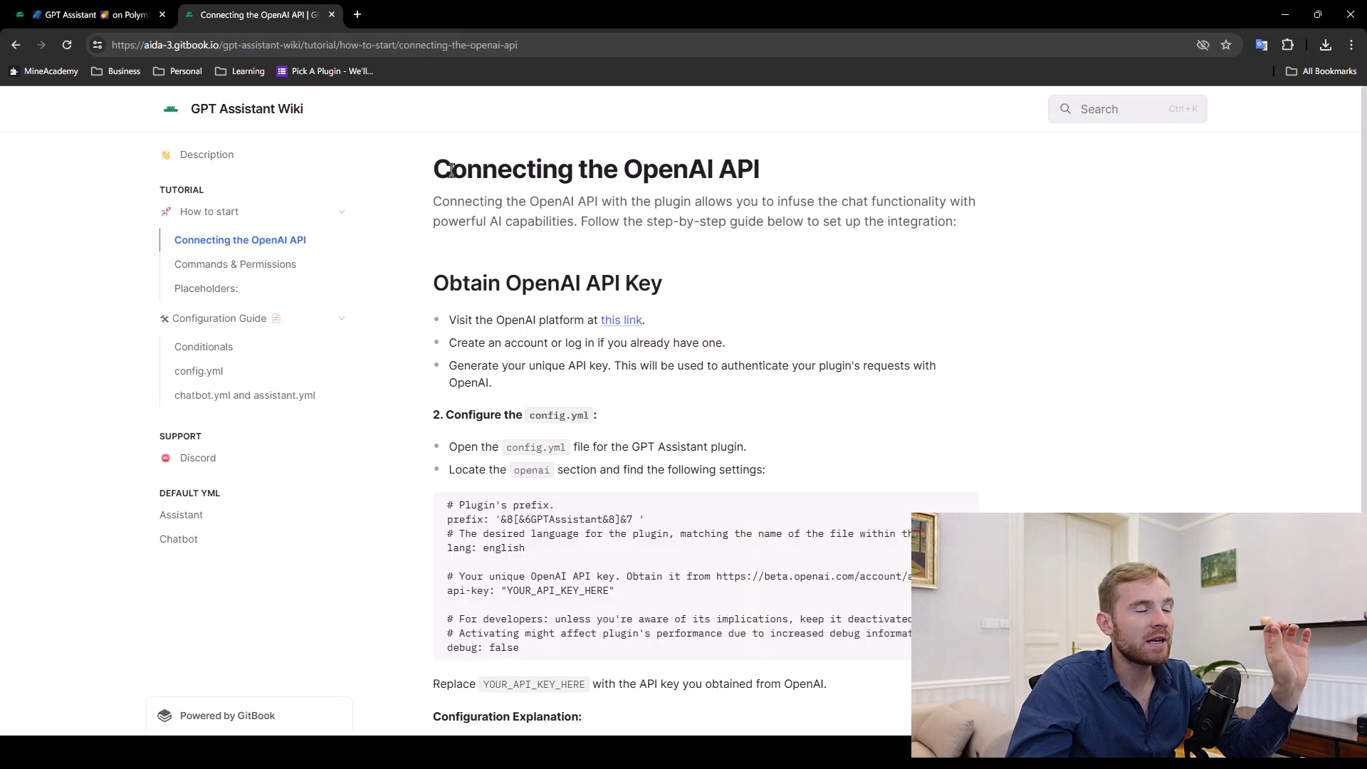
{"action": "left_click_drag", "start_coordinate": [452, 171], "coordinate": [760, 174]}
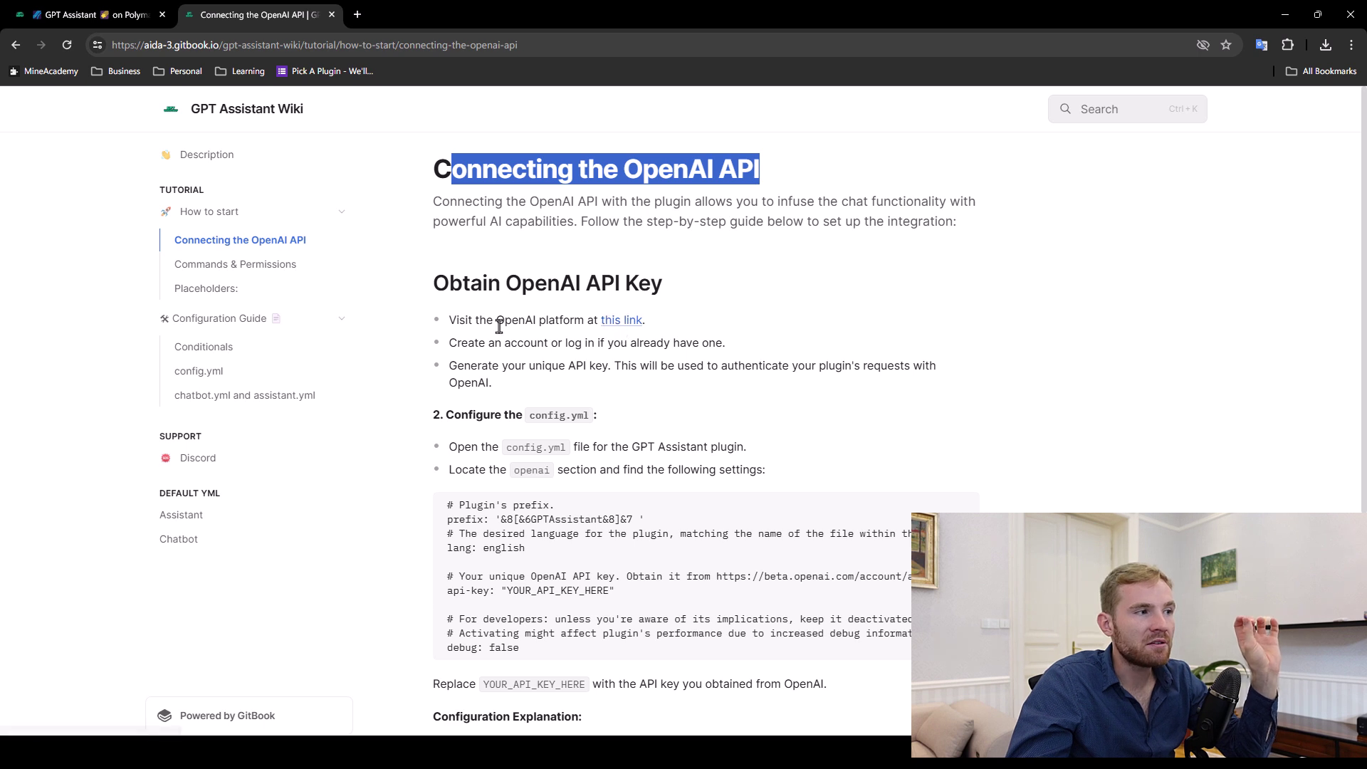
{"action": "left_click_drag", "start_coordinate": [456, 320], "coordinate": [559, 319]}
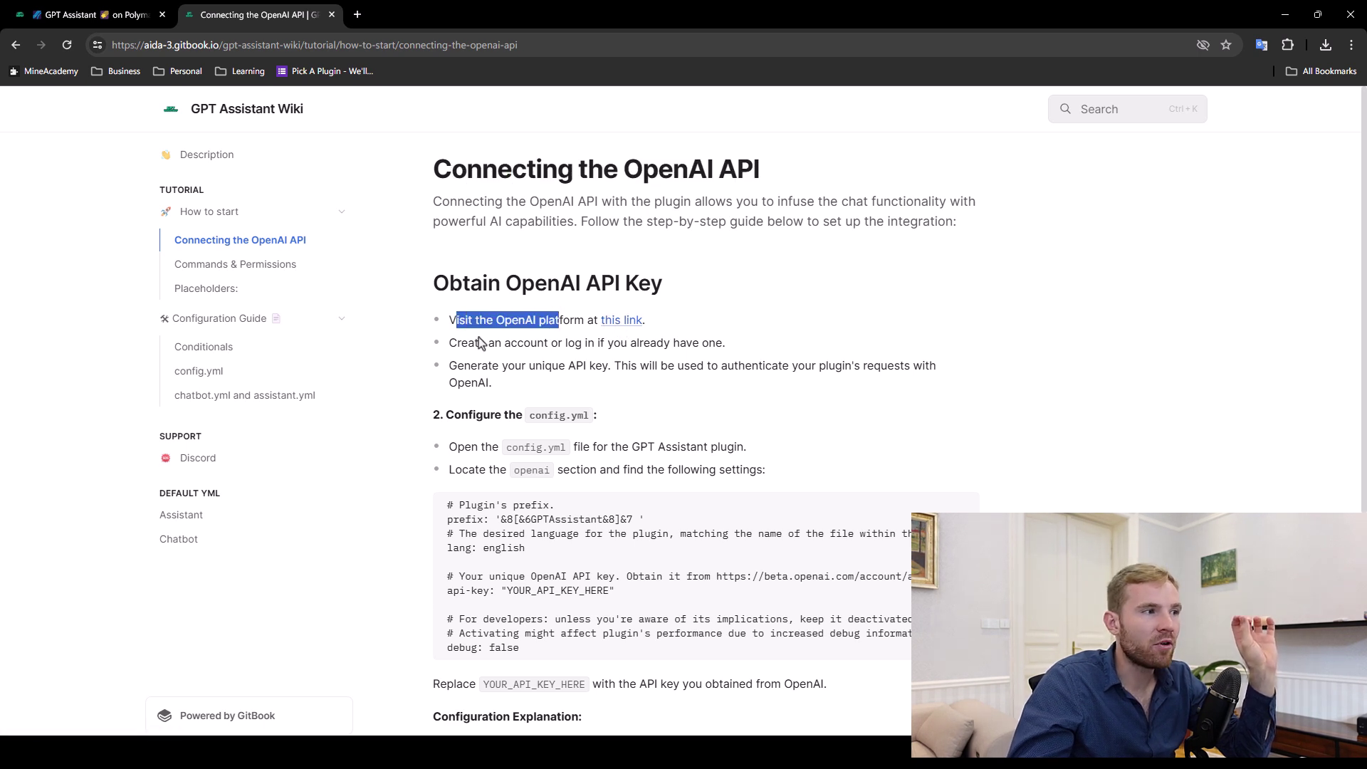
{"action": "left_click_drag", "start_coordinate": [461, 342], "coordinate": [705, 340]}
{"action": "left_click_drag", "start_coordinate": [447, 366], "coordinate": [608, 367]}
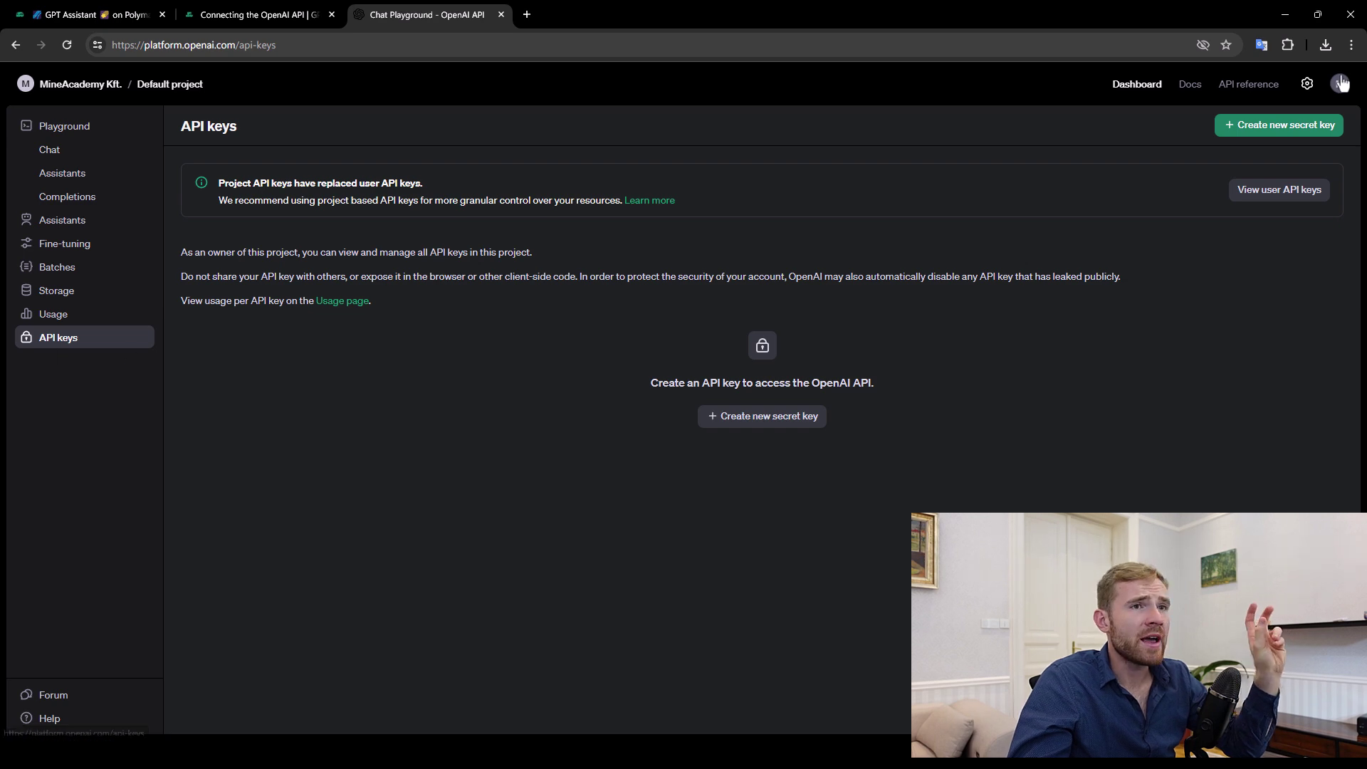
Create an OpenAI secret key named PluginTest in the Default project with All permissions and copy it.
{"action": "left_click", "coordinate": [1340, 84]}
{"action": "left_click", "coordinate": [1202, 135]}
{"action": "left_click", "coordinate": [1279, 125]}
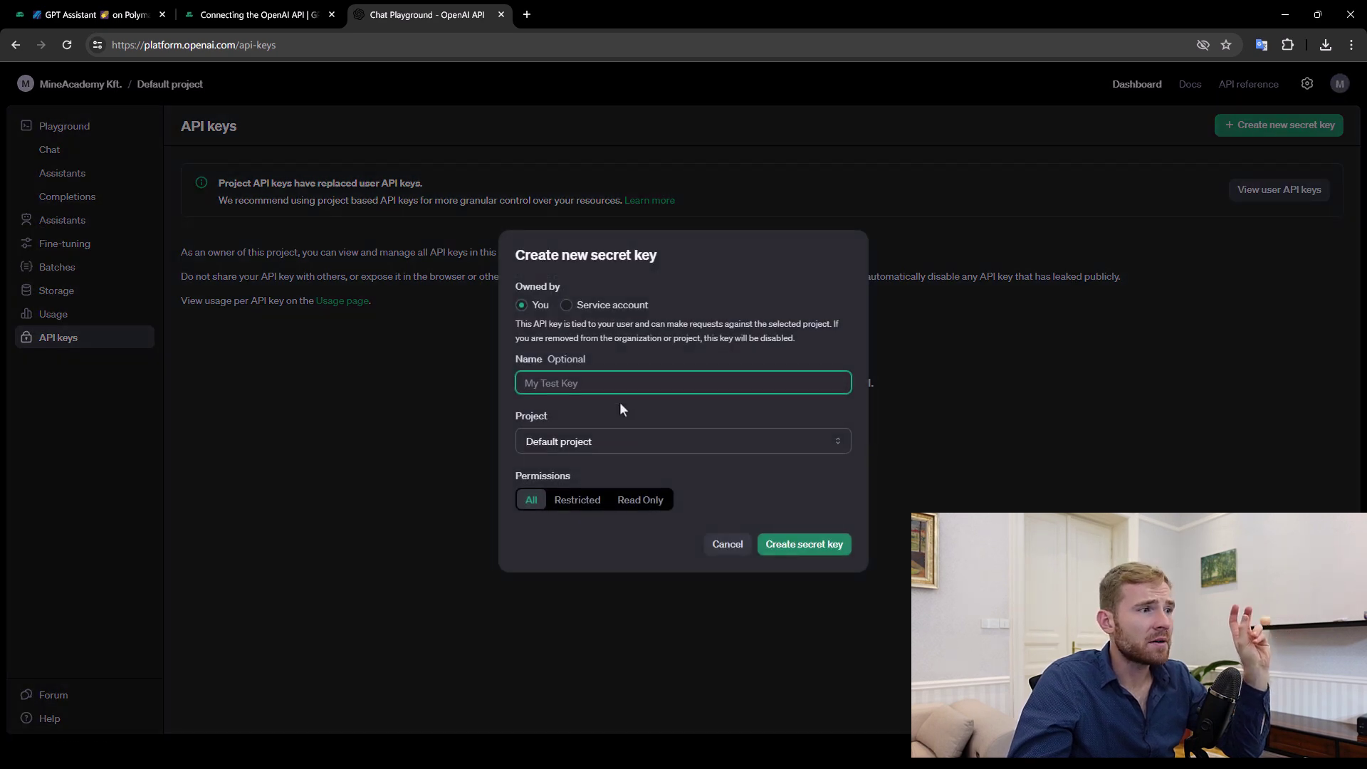
{"action": "type", "text": "PluginTest"}
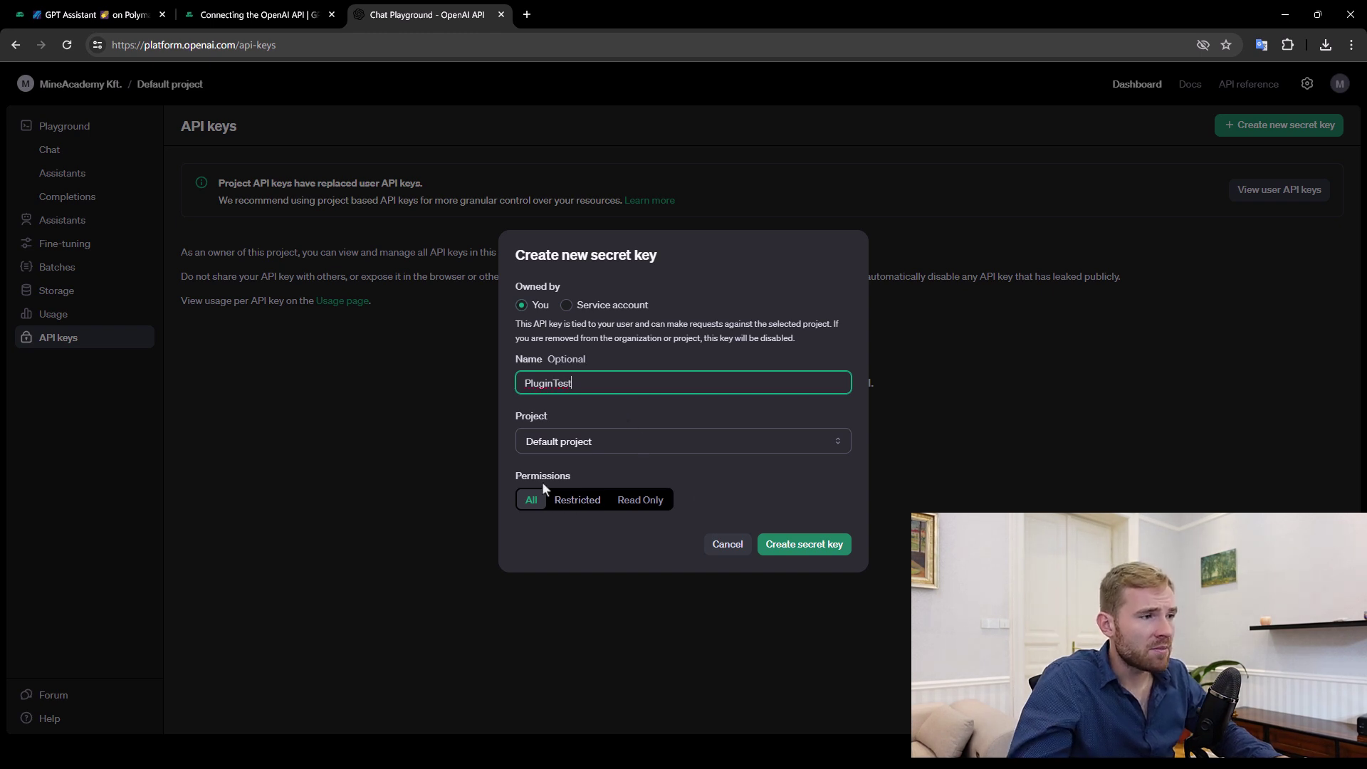
{"action": "left_click", "coordinate": [837, 545]}
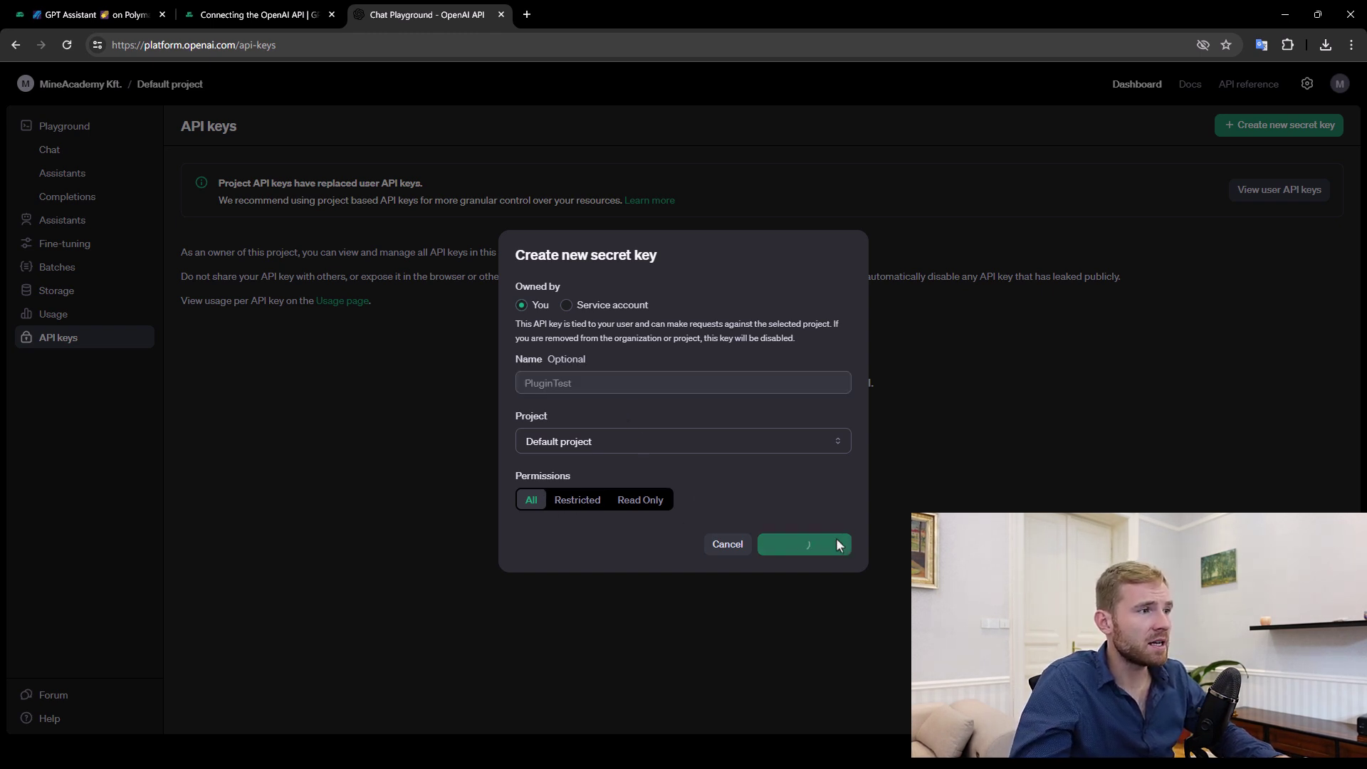
{"action": "left_click", "coordinate": [823, 405]}
{"action": "left_click", "coordinate": [824, 405]}
Switch to config.yml, paste the copied API key over the api-key value and undo the replacement.
{"action": "key", "text": "alt+Tab"}
{"action": "left_click_drag", "start_coordinate": [567, 265], "coordinate": [885, 264]}
{"action": "key", "text": "ctrl+v"}
{"action": "key", "text": "ctrl+z"}
Return to the browser, check the OpenAI account's usage and billing overview, and close that site's tab.
{"action": "key", "text": "alt+Tab"}
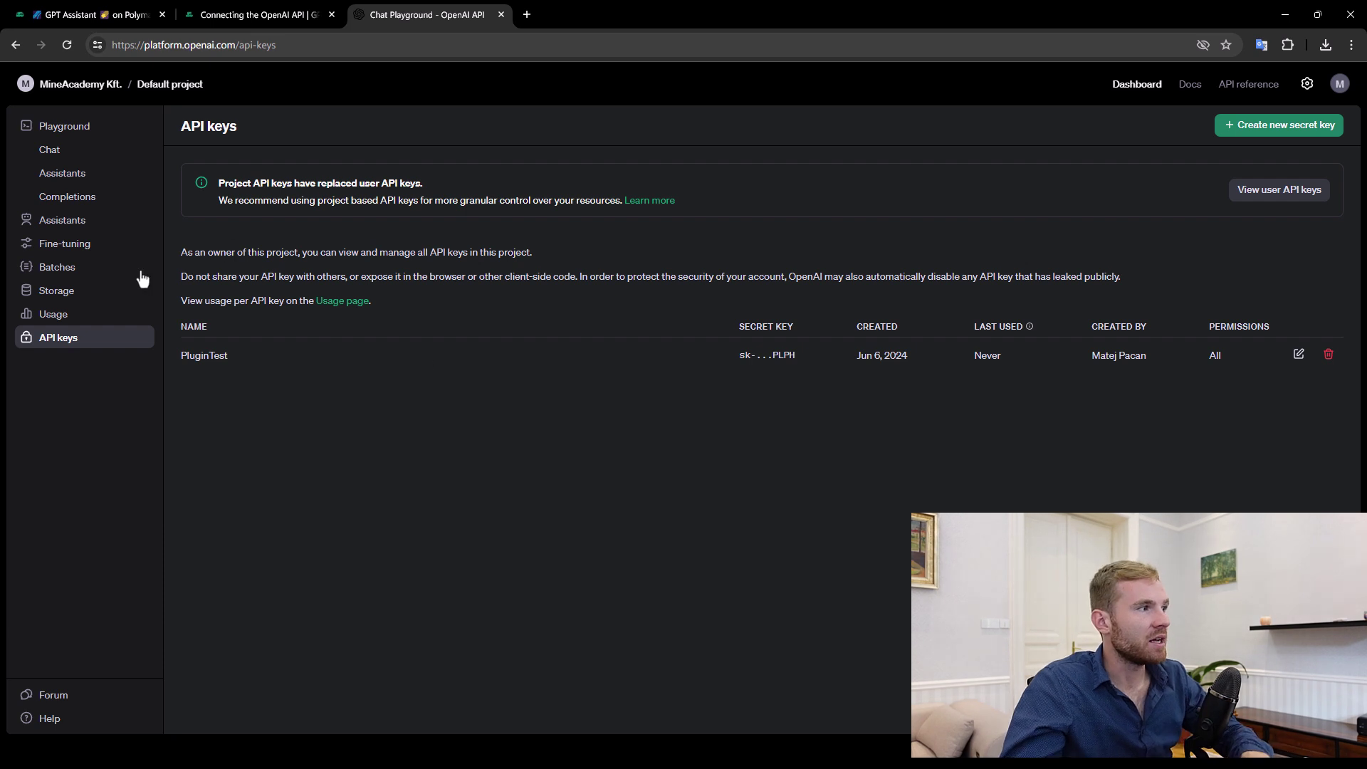
{"action": "left_click", "coordinate": [81, 315]}
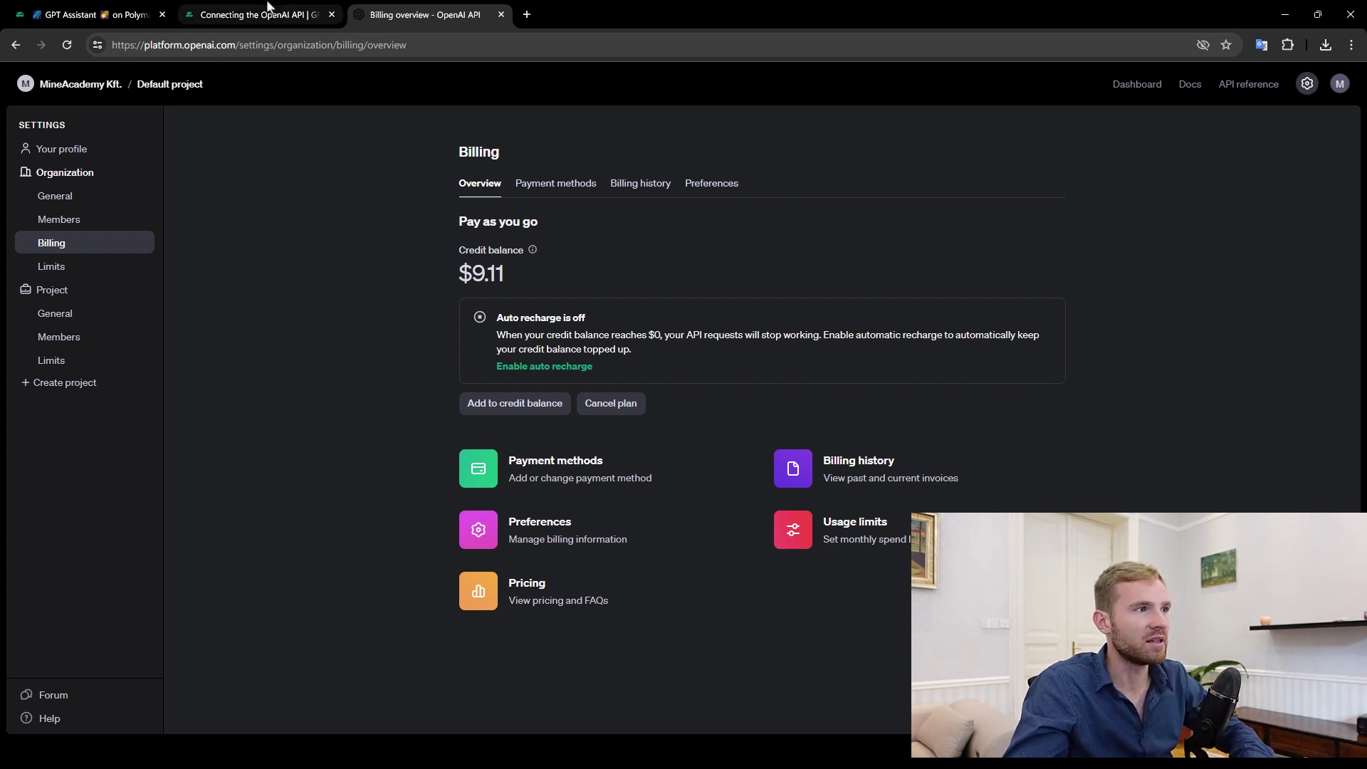
{"action": "middle_click", "coordinate": [453, 9]}
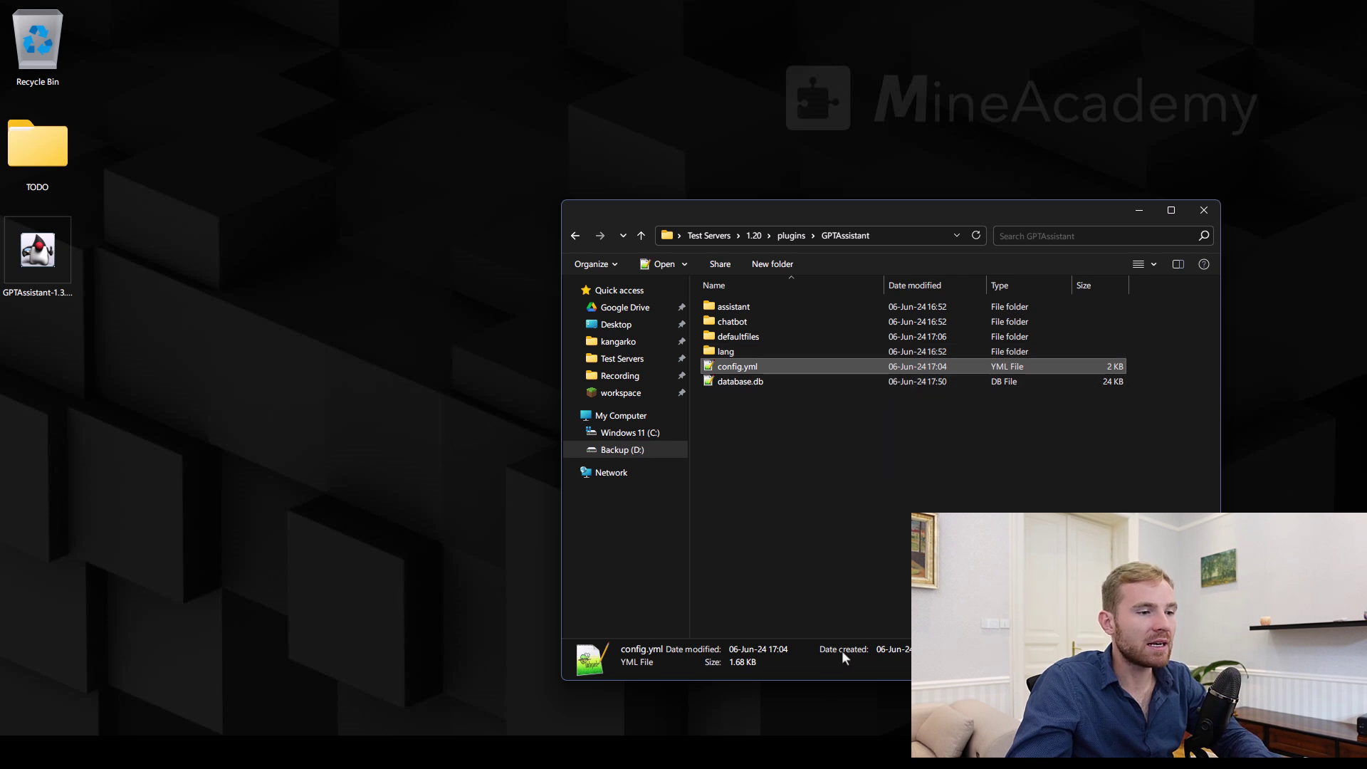
Look inside the plugin's assistant folder, go back, and open steve.yml from the chatbot folder.
{"action": "left_click", "coordinate": [745, 312]}
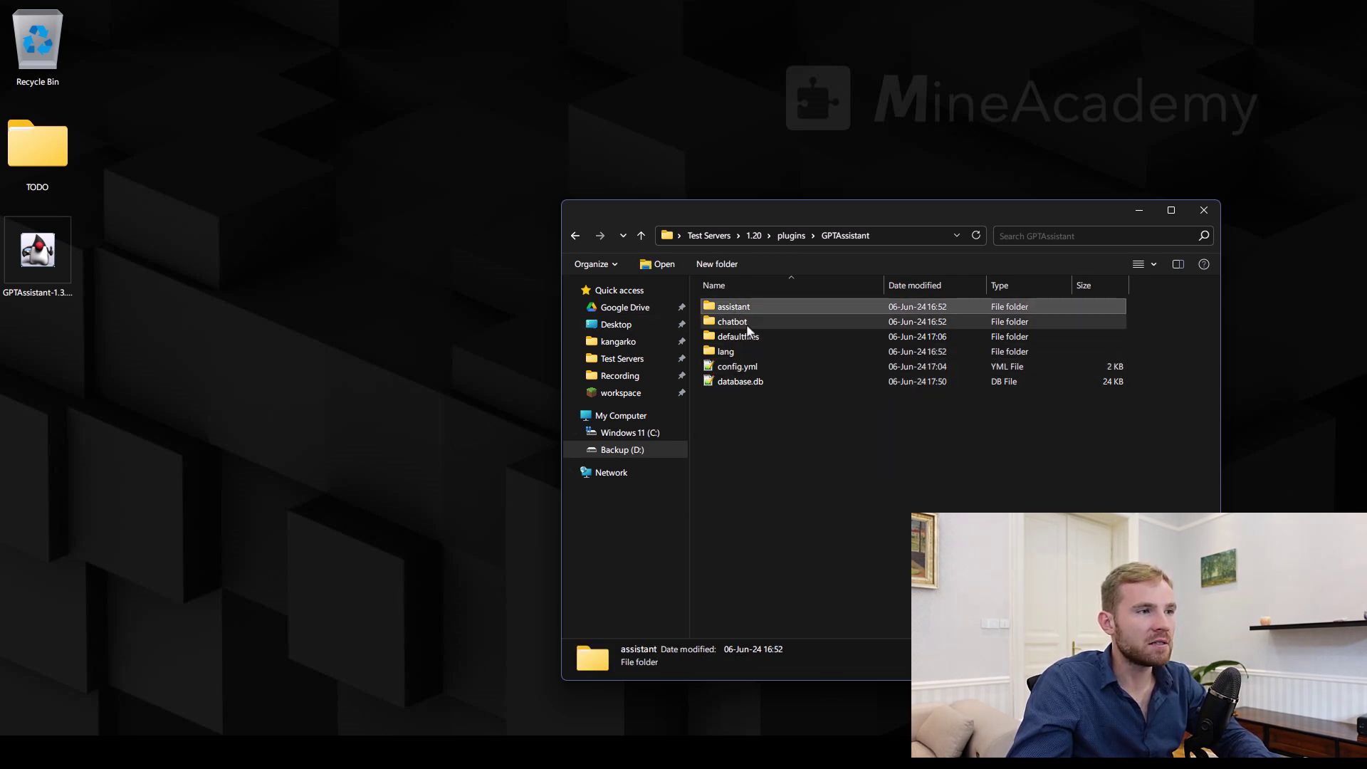
{"action": "left_click", "coordinate": [747, 327]}
{"action": "double_click", "coordinate": [746, 307]}
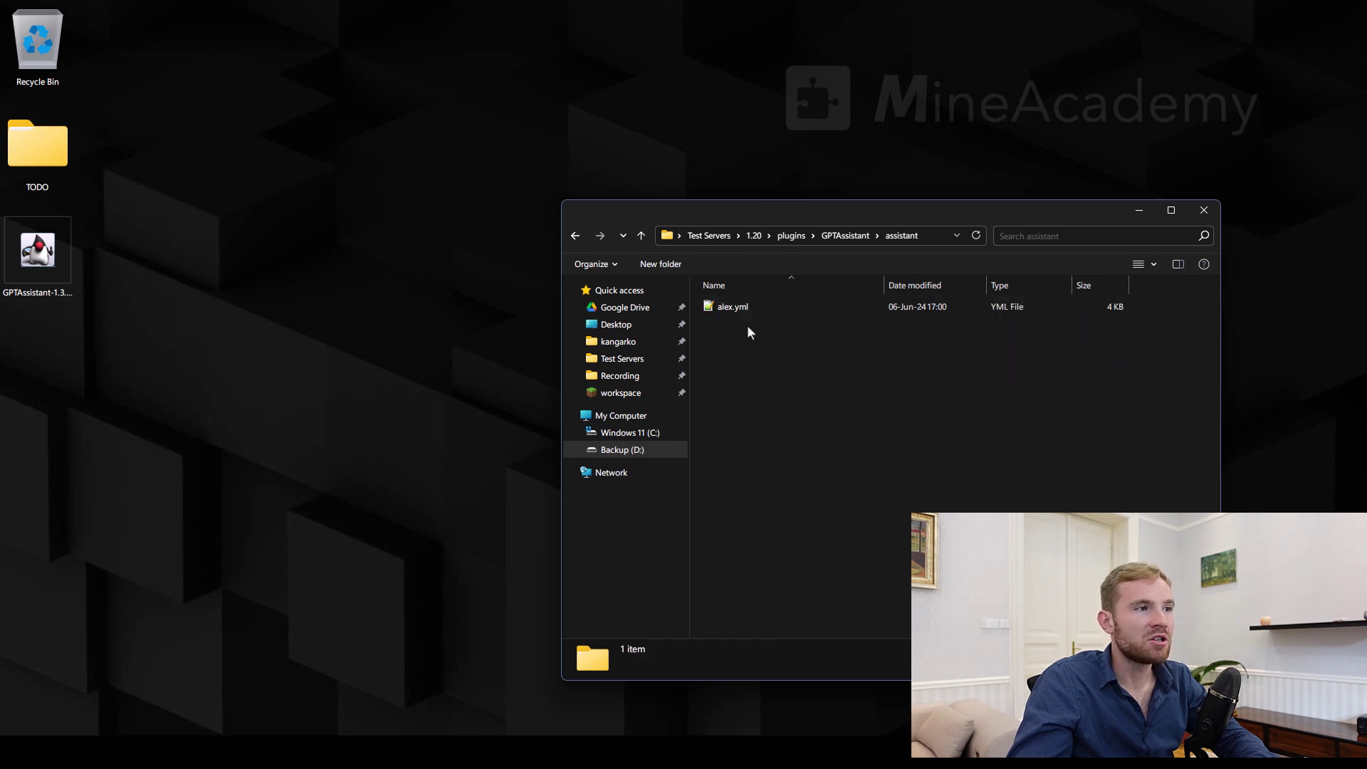
{"action": "key", "text": "BackSpace"}
{"action": "double_click", "coordinate": [747, 325]}
{"action": "double_click", "coordinate": [742, 309]}
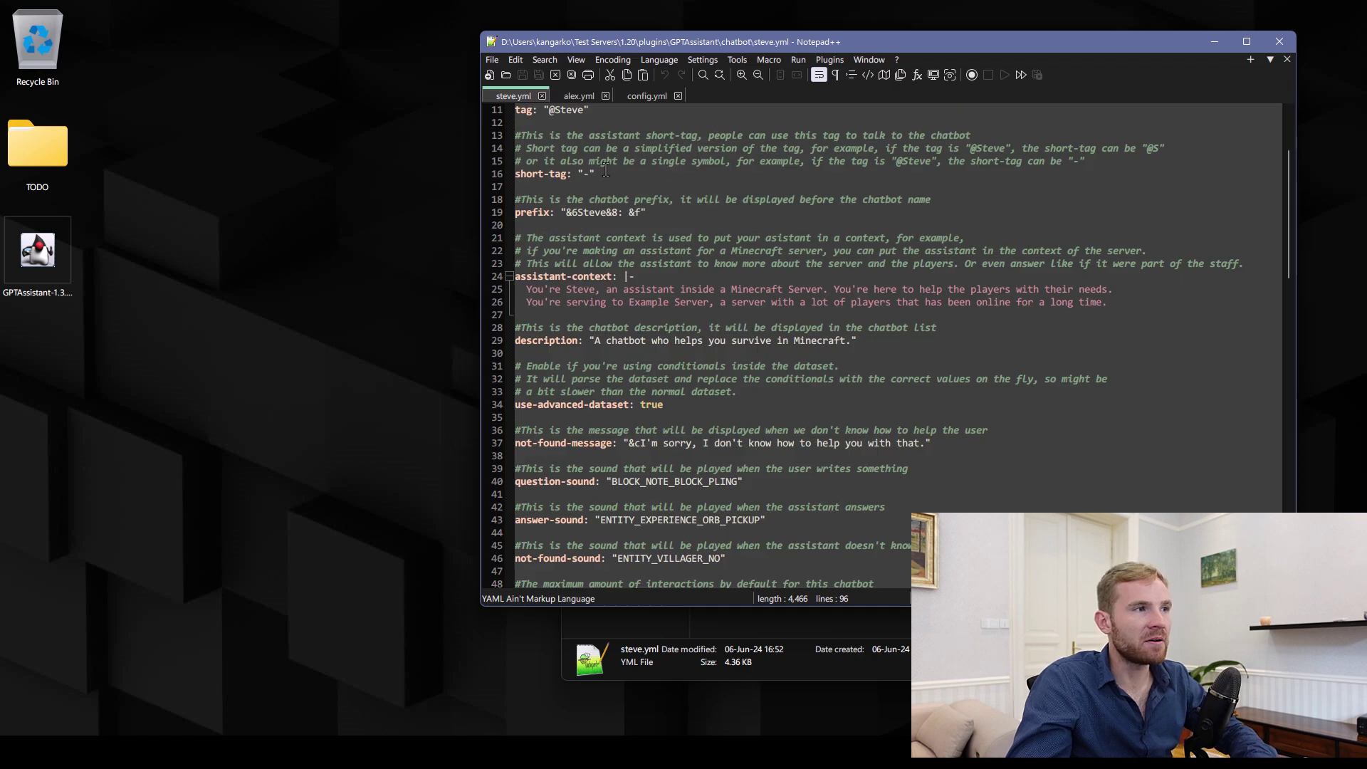
Highlight the short-tag value in steve.yml and compare it with the tags used in the Minecraft chat.
{"action": "double_click", "coordinate": [535, 179]}
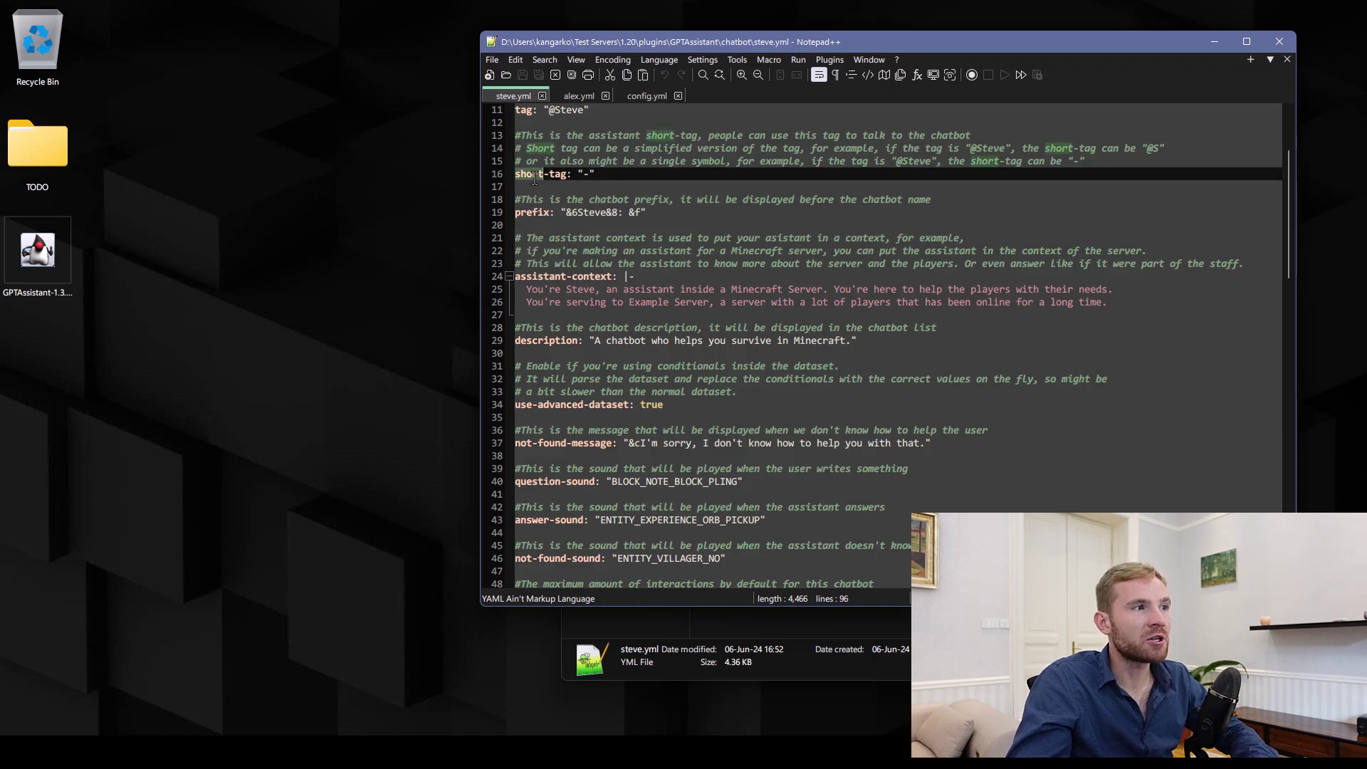
{"action": "double_click", "coordinate": [591, 176]}
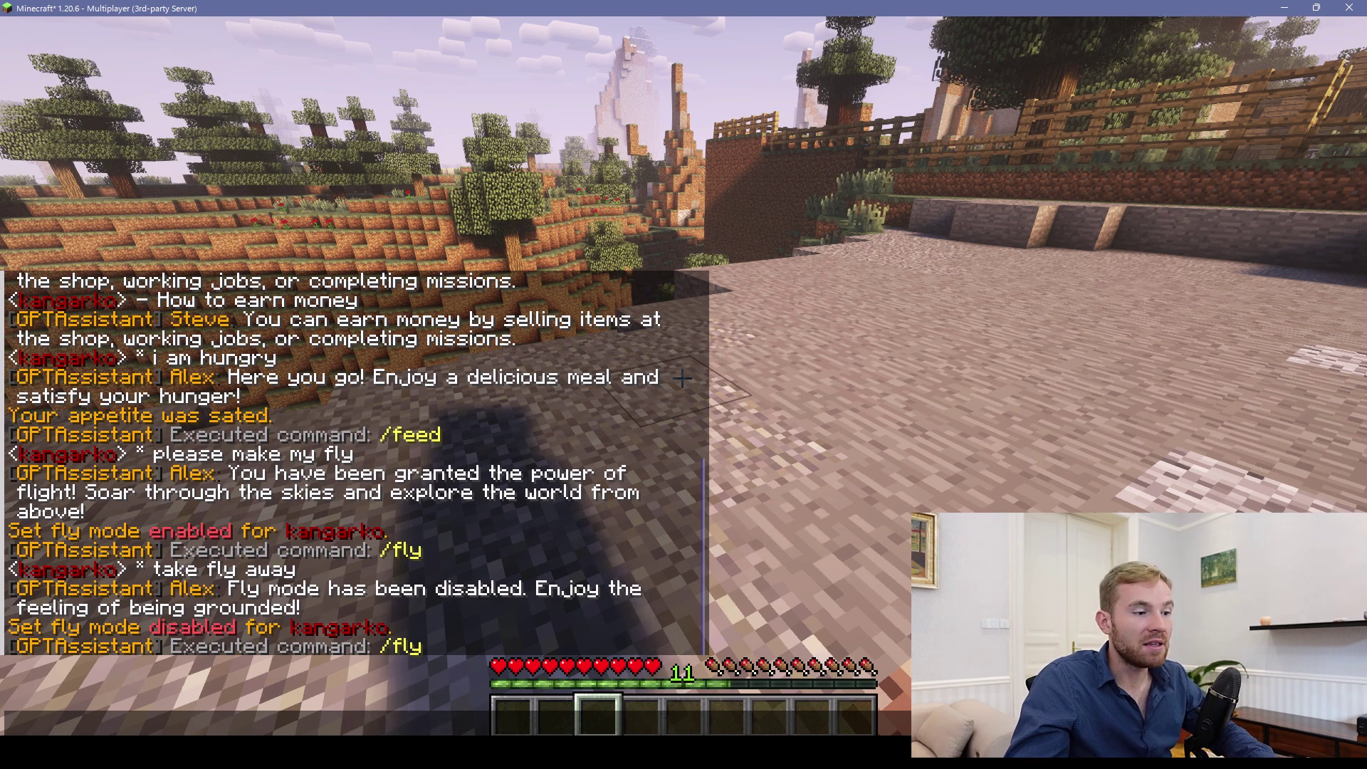
{"action": "key", "text": "alt+Tab"}
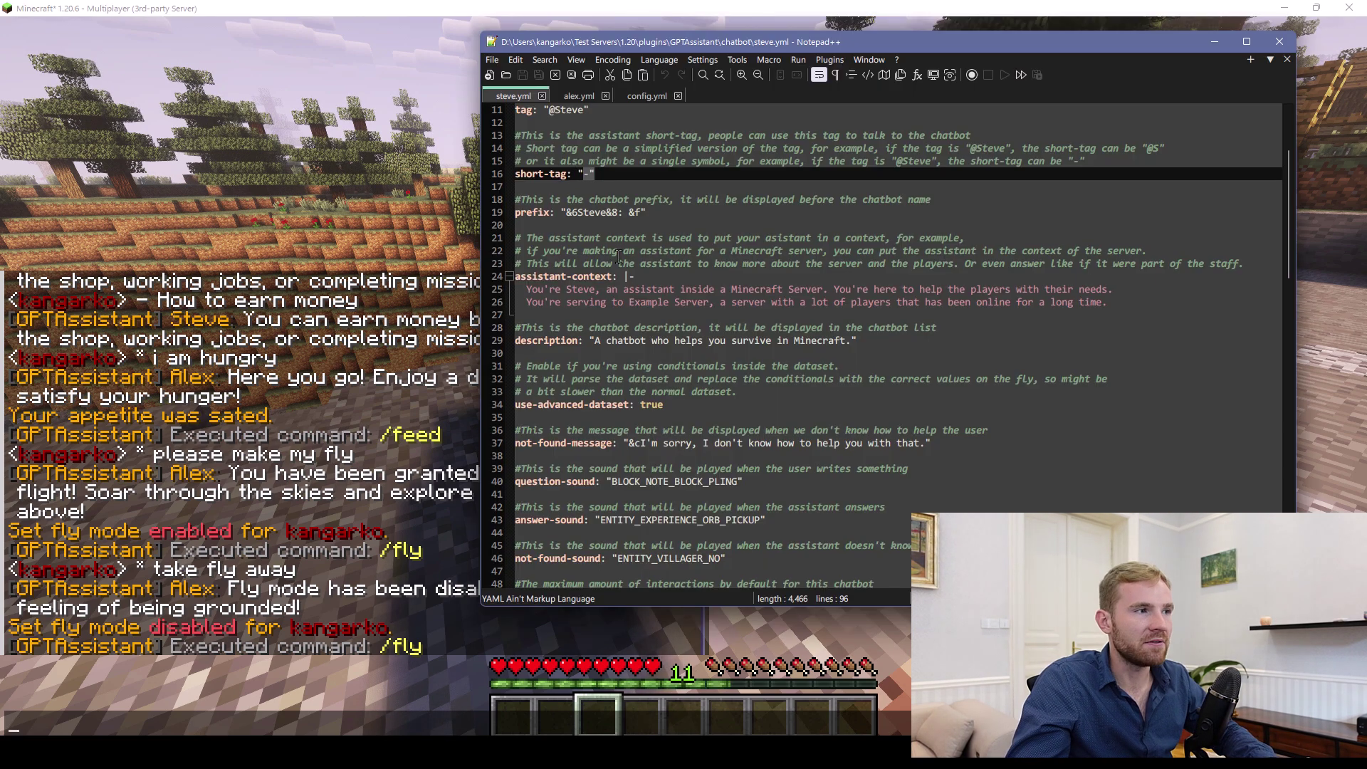
Review steve.yml's assistant-context text and its dataset section, highlighting the first entry's need and how values.
{"action": "left_click_drag", "start_coordinate": [527, 289], "coordinate": [1125, 307]}
{"action": "left_click_drag", "start_coordinate": [630, 304], "coordinate": [708, 303]}
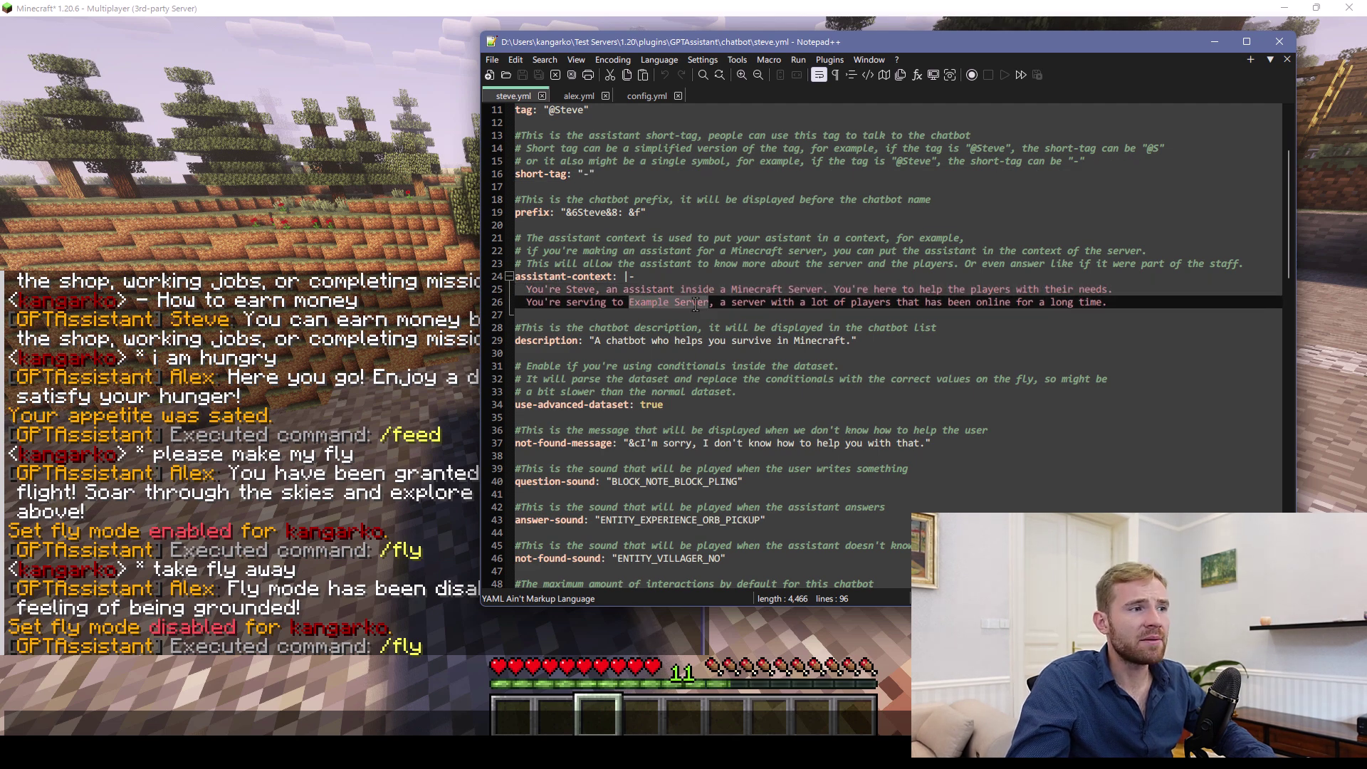
{"action": "scroll", "coordinate": [673, 306], "scroll_direction": "down", "scroll_amount": 8}
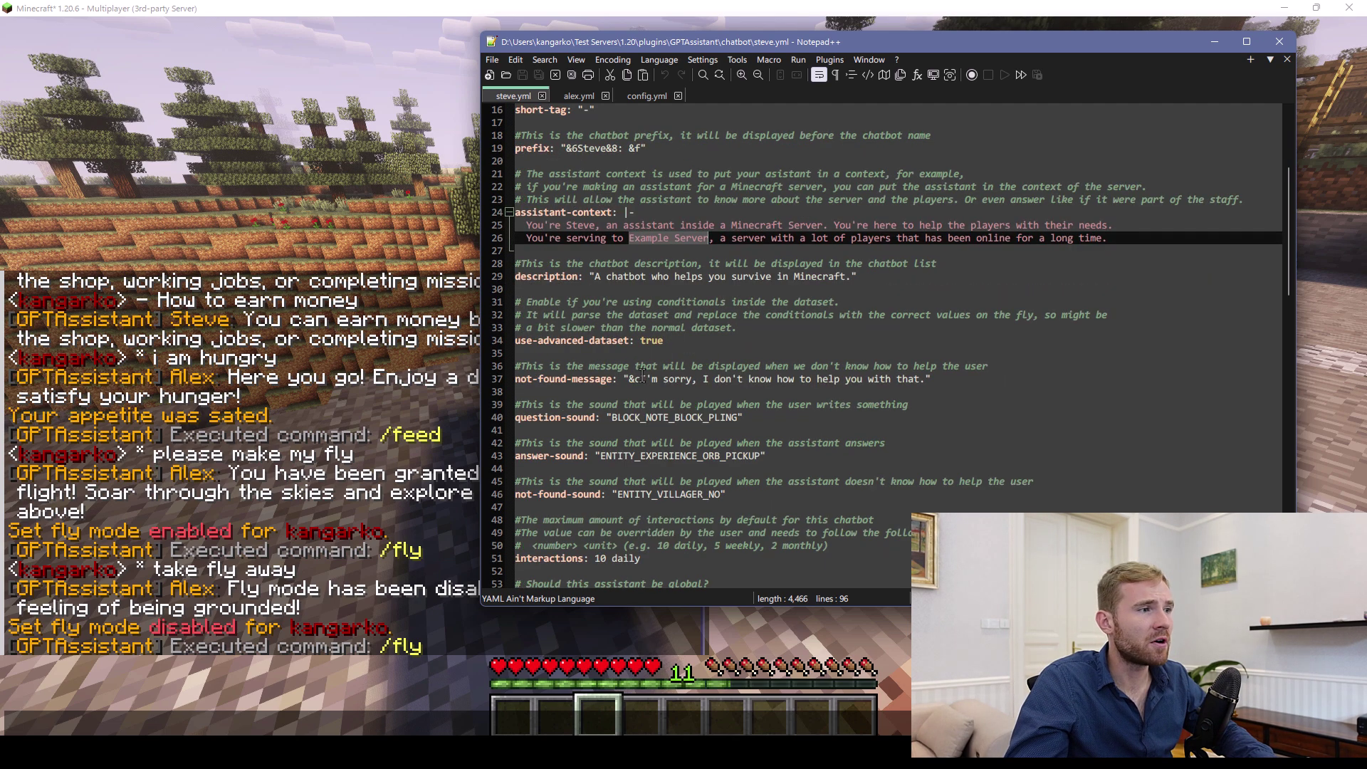
{"action": "scroll", "coordinate": [632, 315], "scroll_direction": "down", "scroll_amount": 3}
{"action": "double_click", "coordinate": [551, 290]}
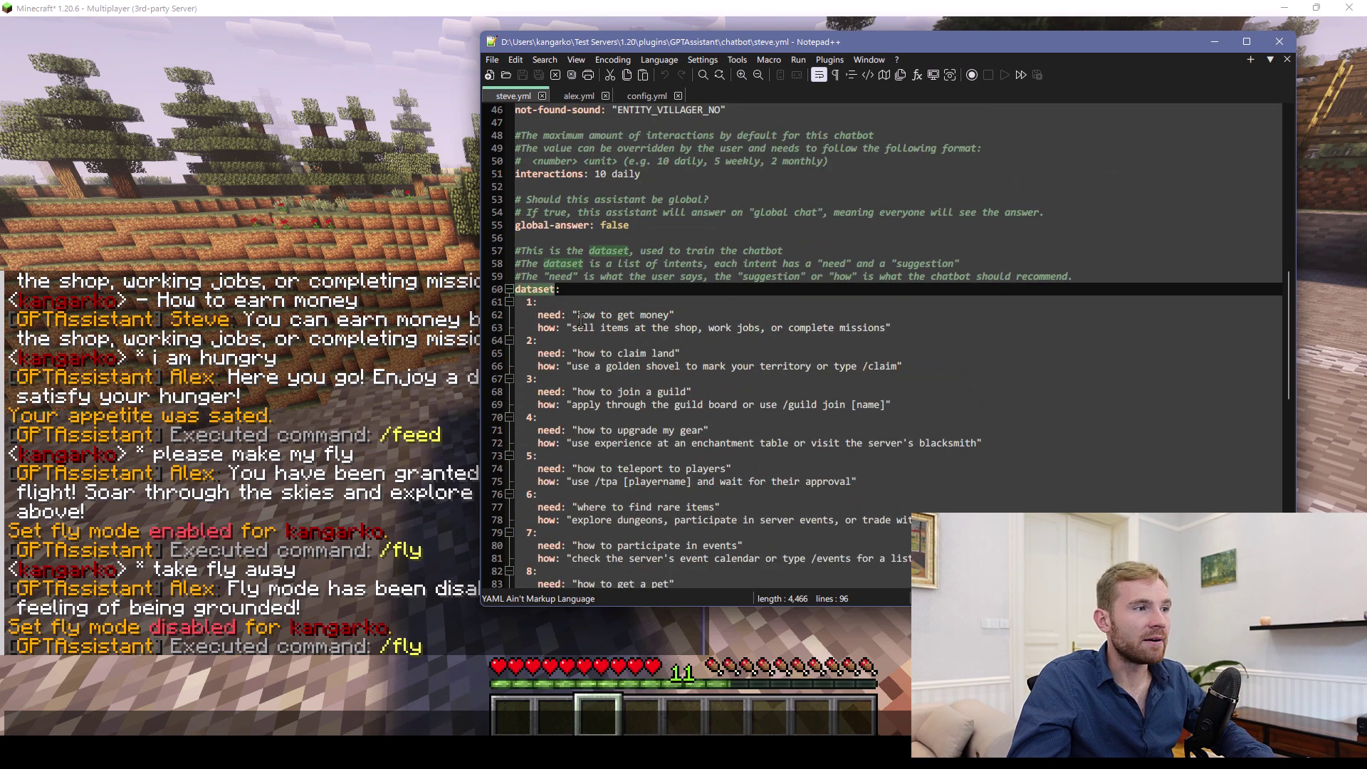
{"action": "left_click_drag", "start_coordinate": [577, 315], "coordinate": [640, 315]}
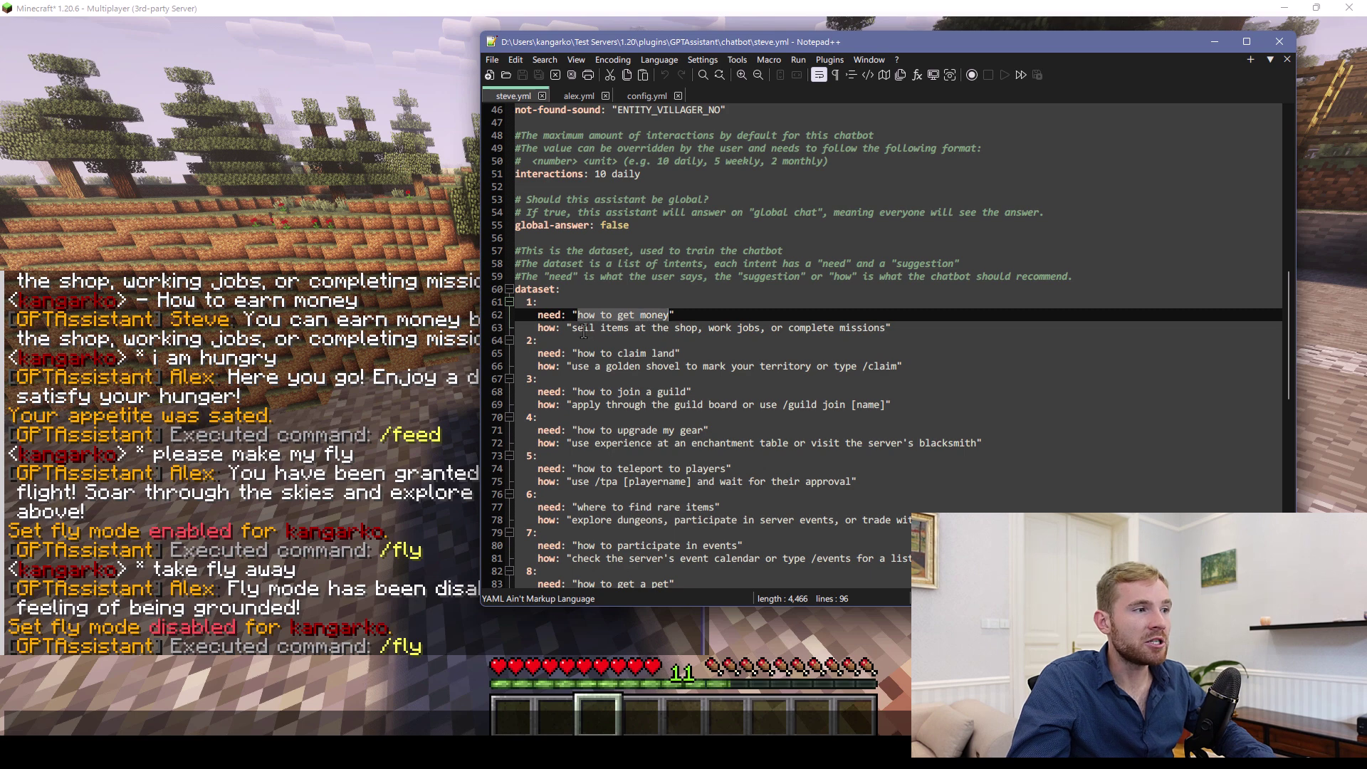
{"action": "scroll", "coordinate": [926, 356], "scroll_direction": "down", "scroll_amount": 12}
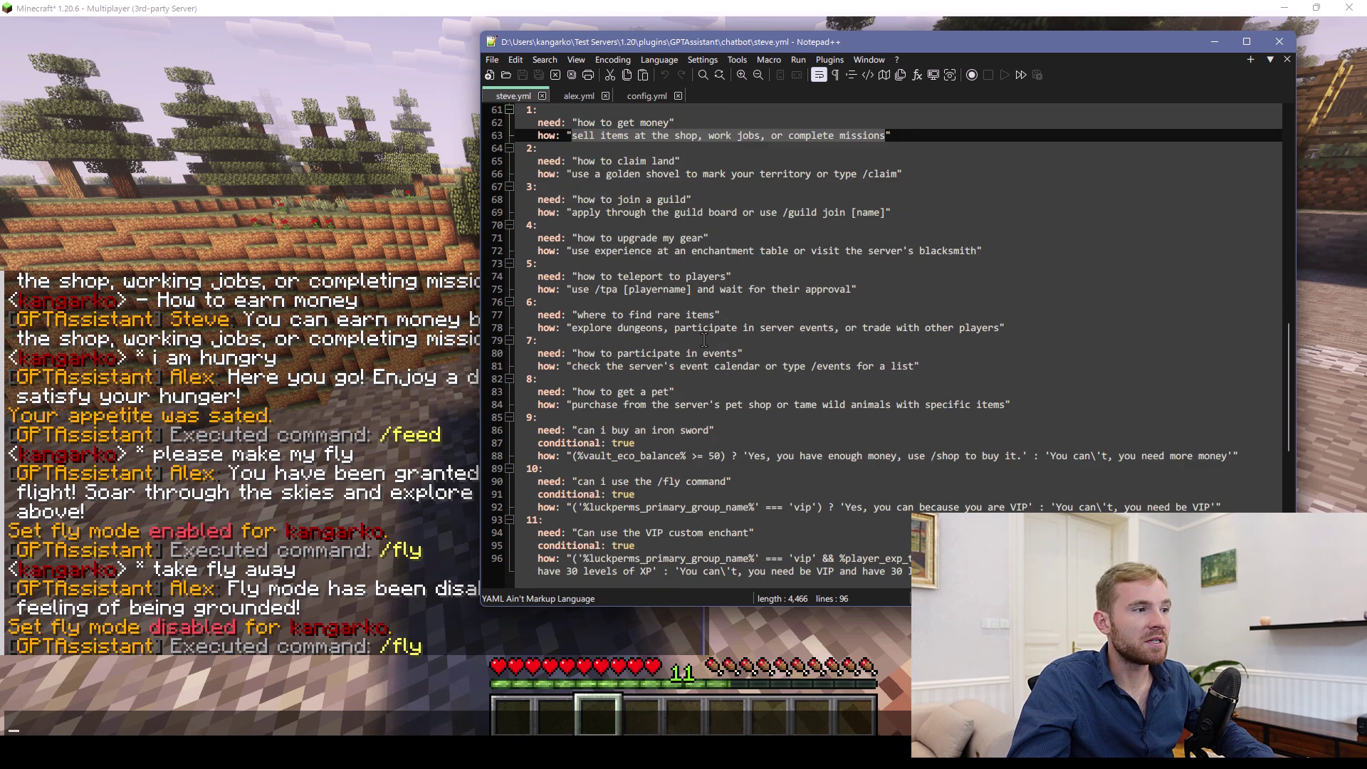
Add dataset entry 12 with need "What are the best coding courses" and how "cheap udemy courses are the way to go", and save steve.yml.
{"action": "left_click", "coordinate": [1101, 379]}
{"action": "key", "text": "Return"}
{"action": "type", "text": "12:"}
{"action": "type", "text": "need: \"What are the best coding courses\"     how: \"cheap udemy courses are the way to go\""}
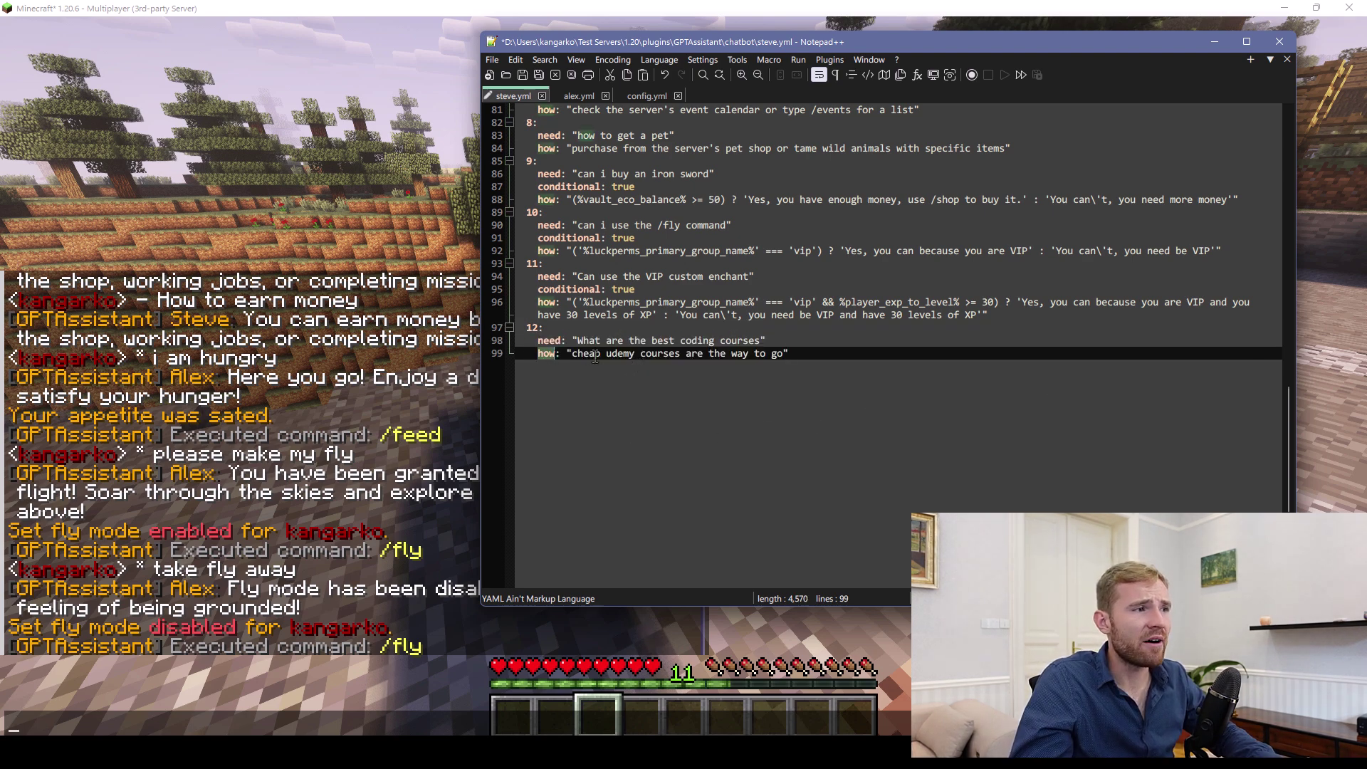
{"action": "left_click_drag", "start_coordinate": [571, 353], "coordinate": [783, 353]}
{"action": "key", "text": "ctrl+s"}
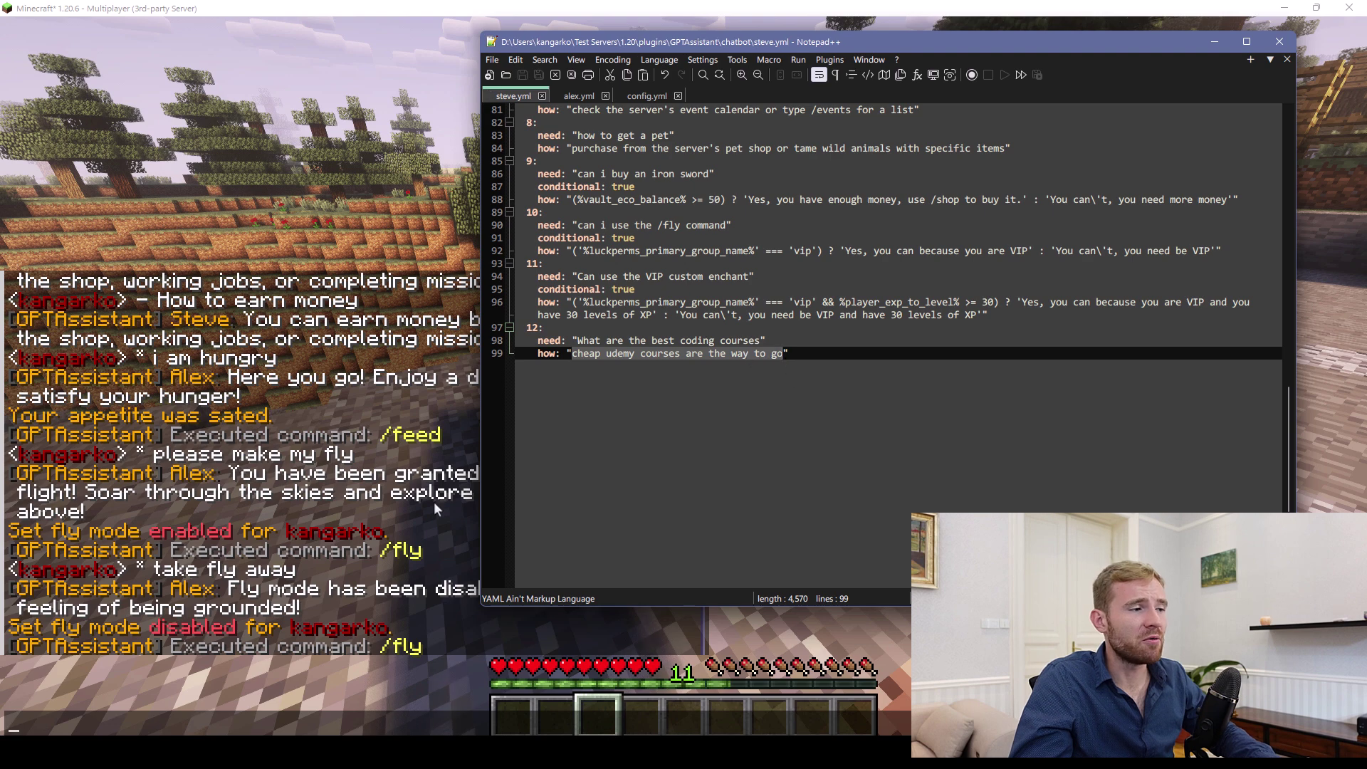
Switch to Minecraft and send the chat message "- What are the best coding courses?".
{"action": "left_click", "coordinate": [447, 510]}
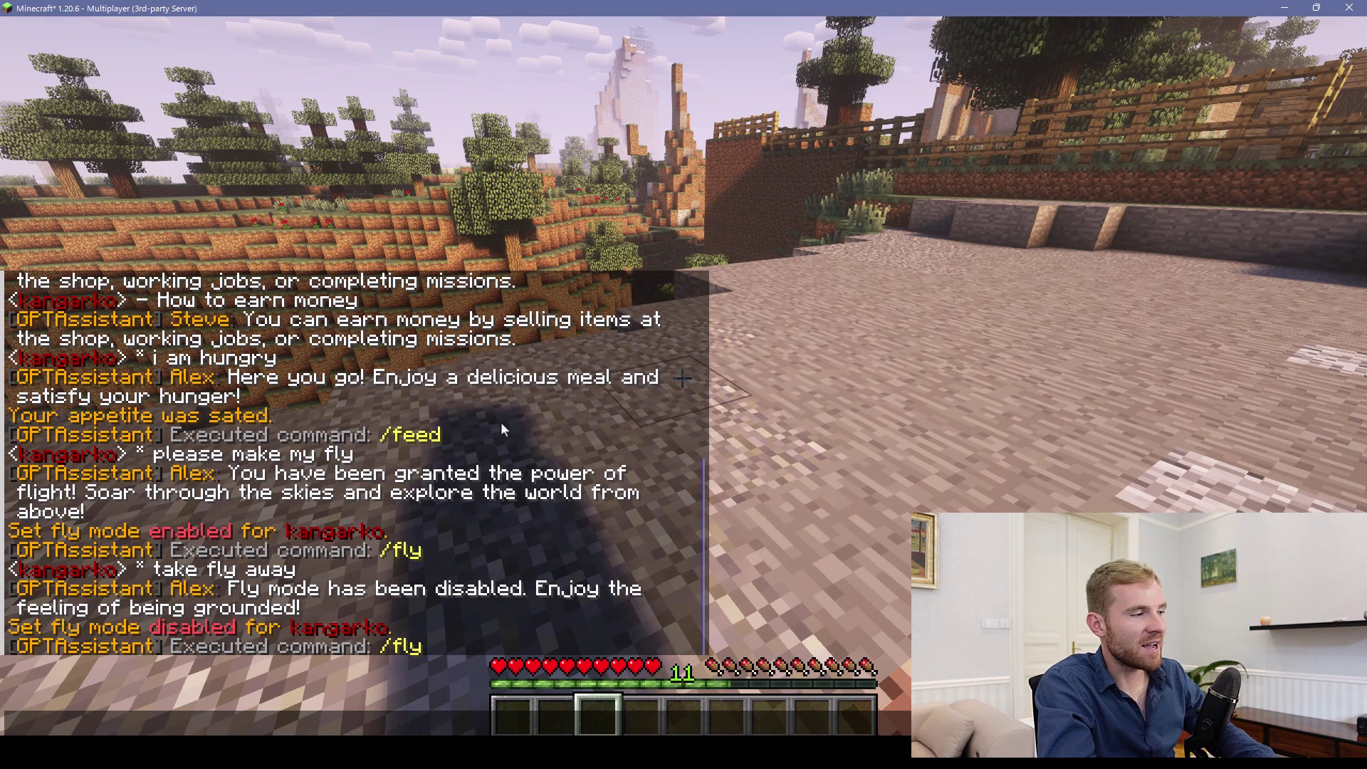
{"action": "type", "text": "- What are the best coding courses"}
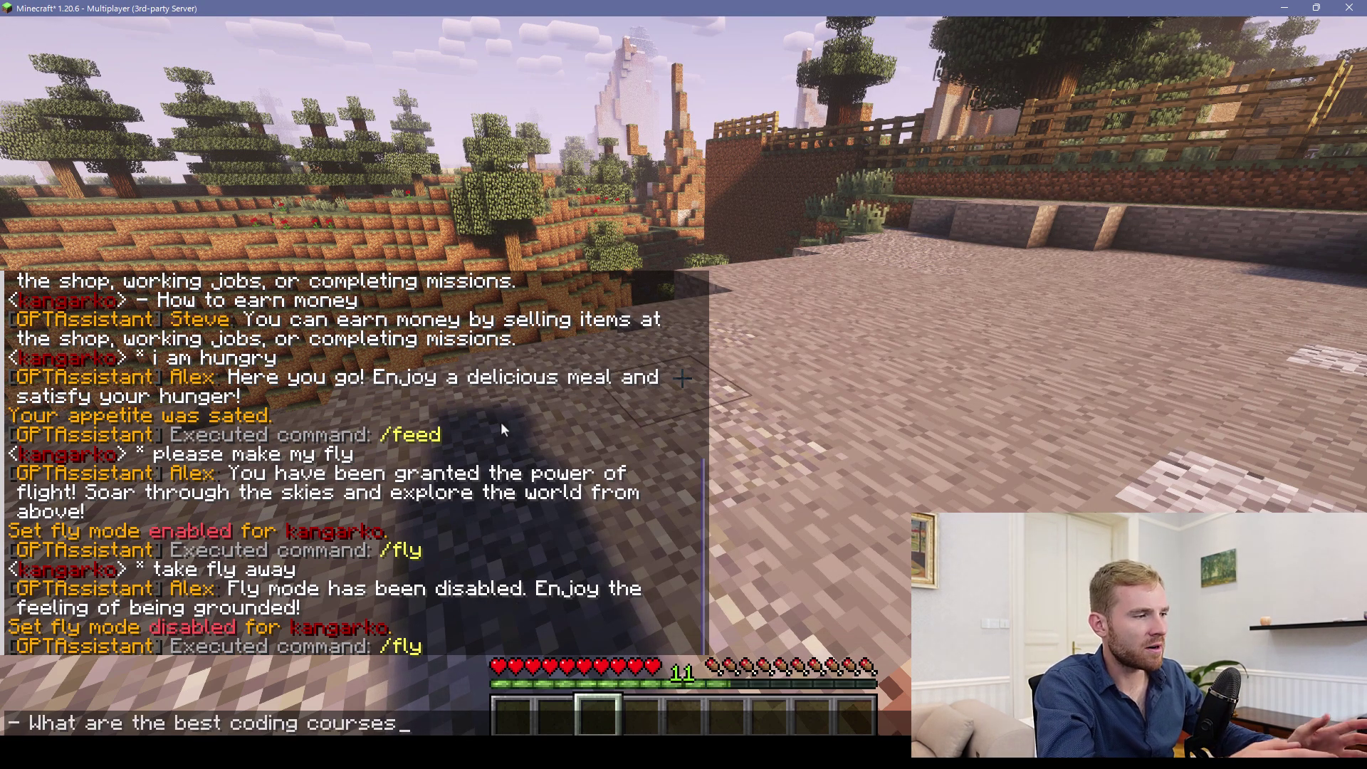
{"action": "type", "text": "?"}
{"action": "key", "text": "Return"}
{"action": "key", "text": "t"}
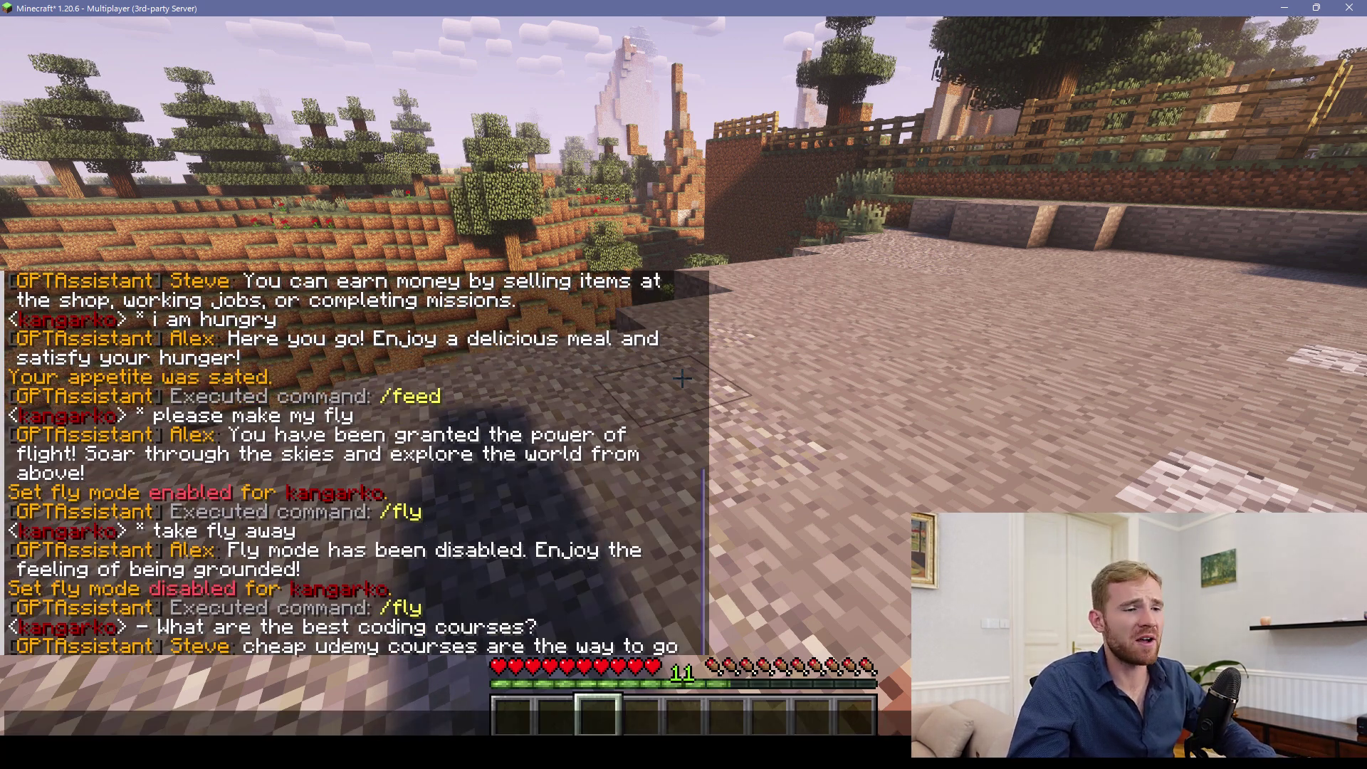
Return to steve.yml in Notepad++ and highlight dataset entry 11's conditional setting and its condition expression.
{"action": "key", "text": "alt+Tab"}
{"action": "left_click", "coordinate": [684, 367]}
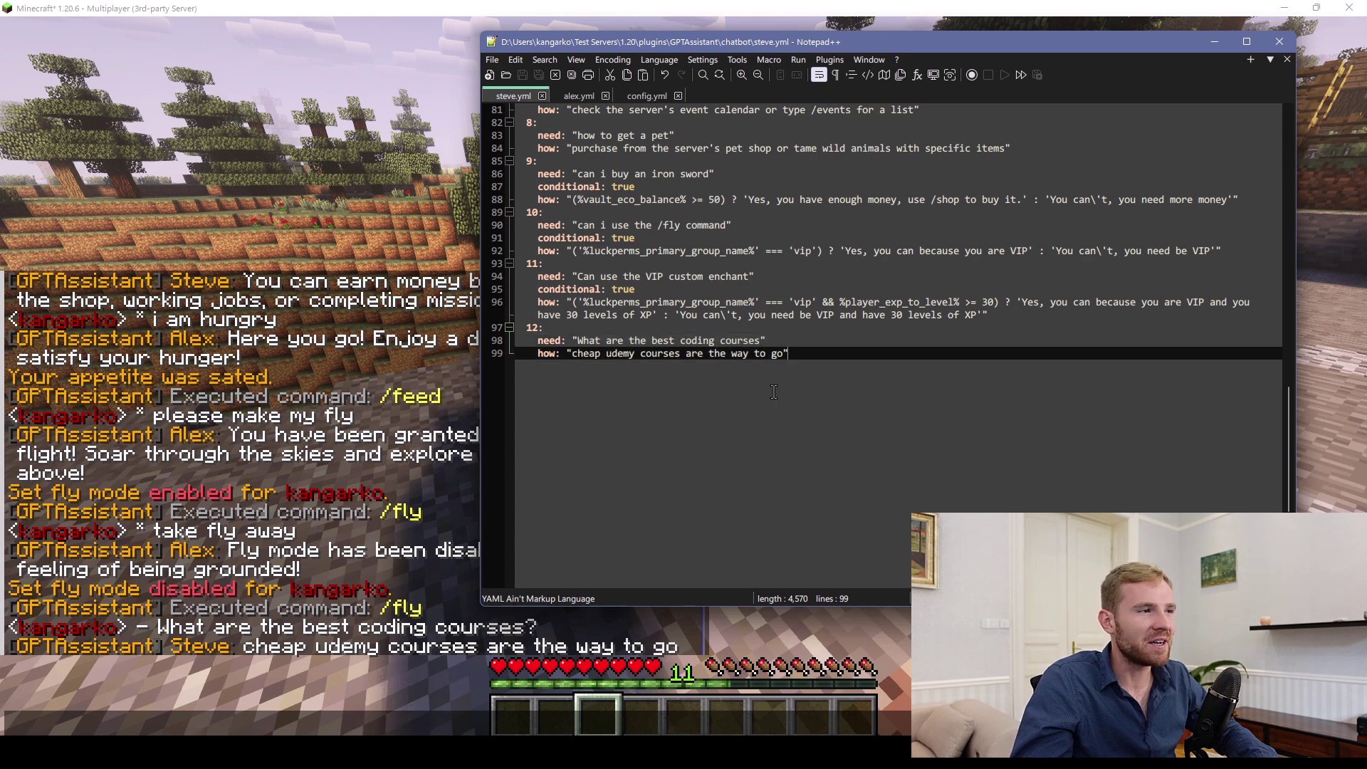
{"action": "left_click_drag", "start_coordinate": [1024, 314], "coordinate": [539, 305]}
{"action": "left_click", "coordinate": [571, 293]}
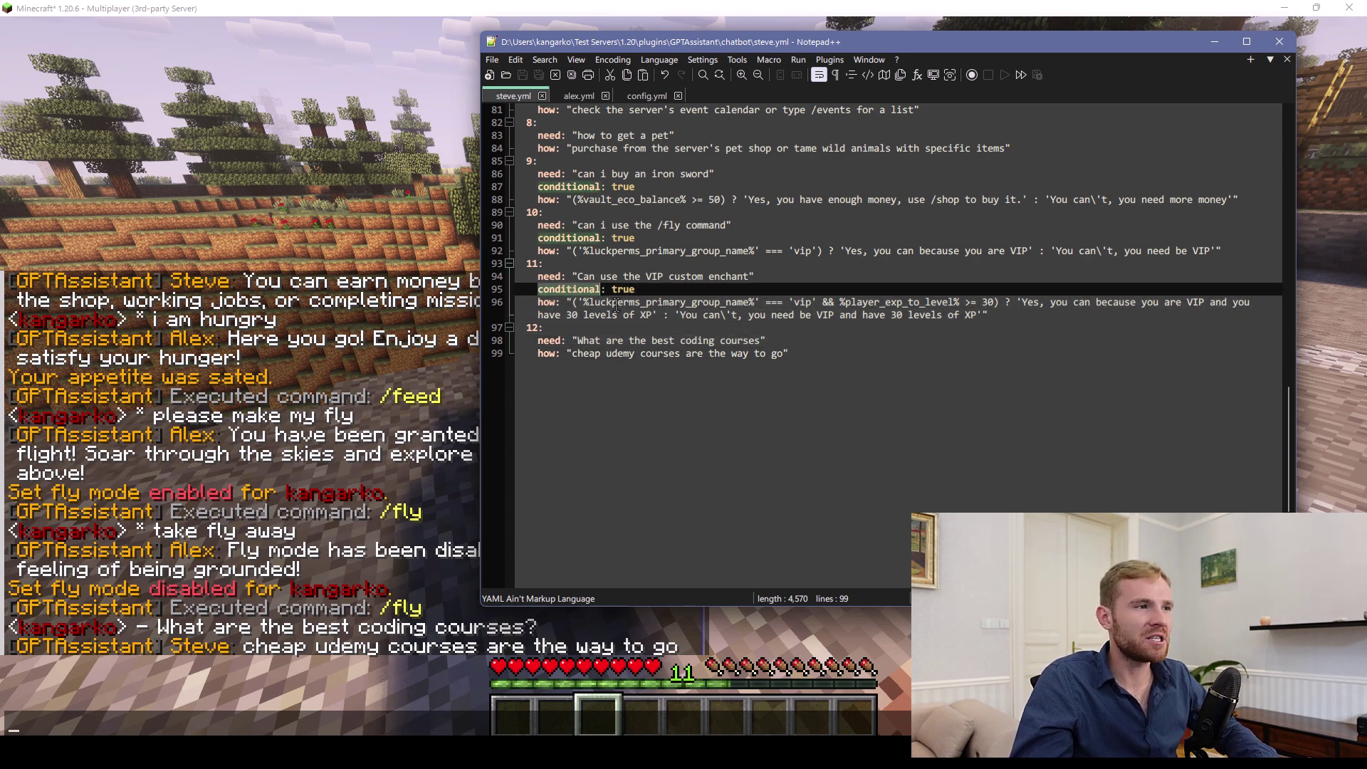
{"action": "left_click_drag", "start_coordinate": [573, 305], "coordinate": [1002, 302]}
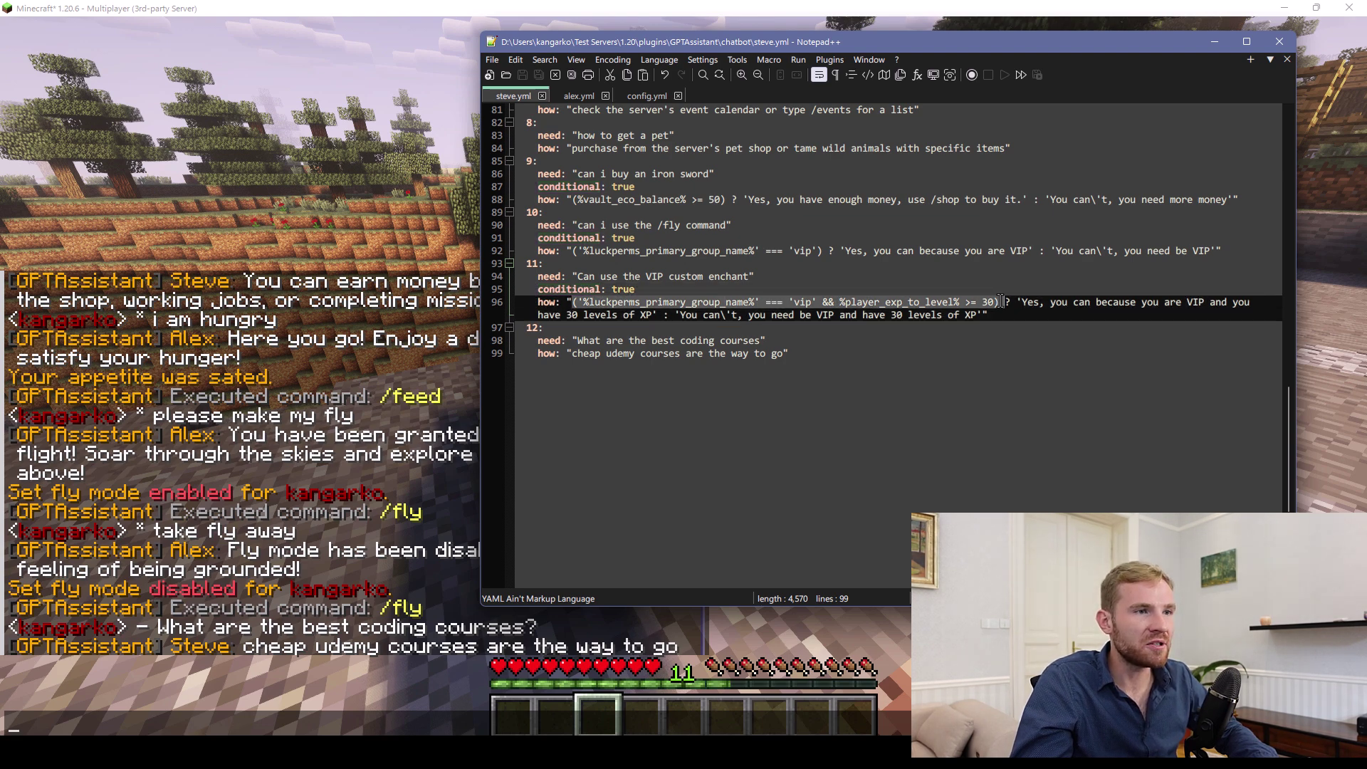
Examine entry 11's group placeholder, vip value, experience-level check, need text and the two answers separated by the colon.
{"action": "double_click", "coordinate": [671, 302]}
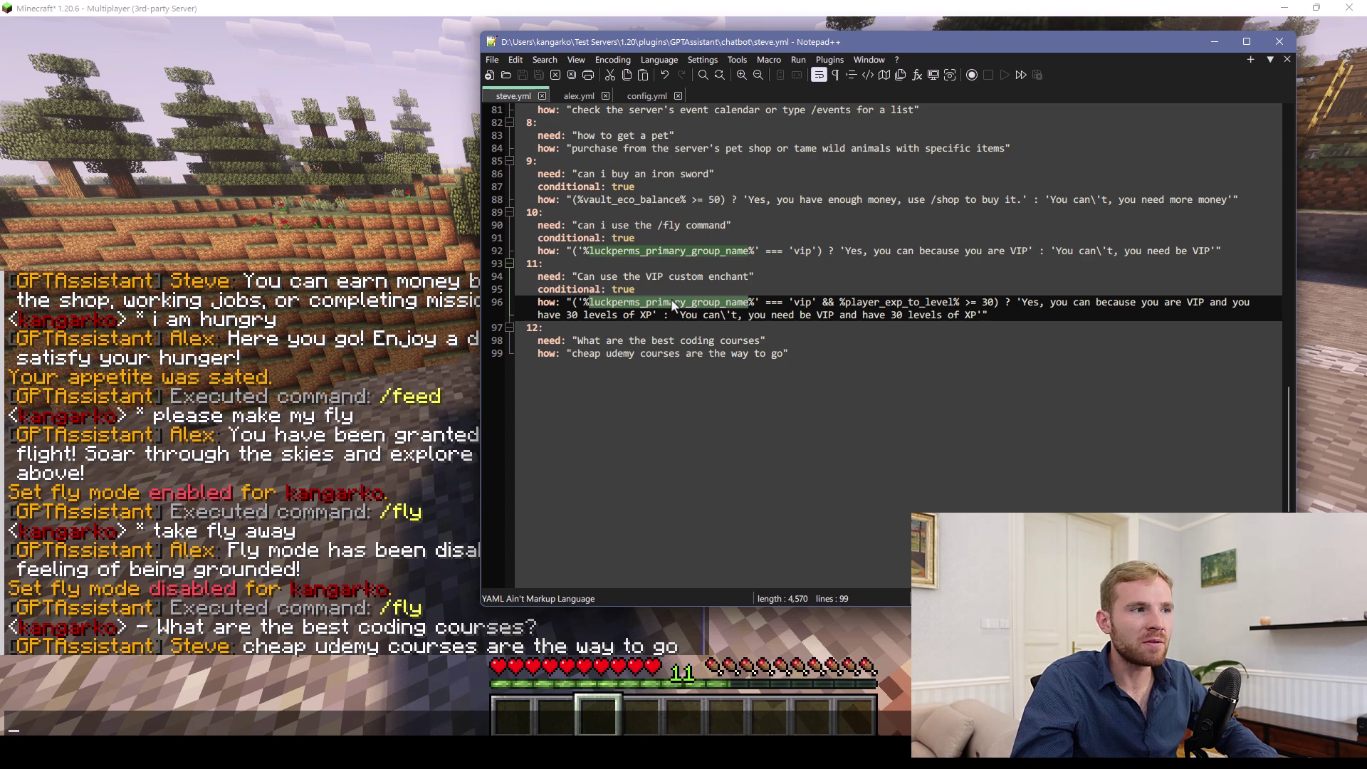
{"action": "double_click", "coordinate": [803, 303]}
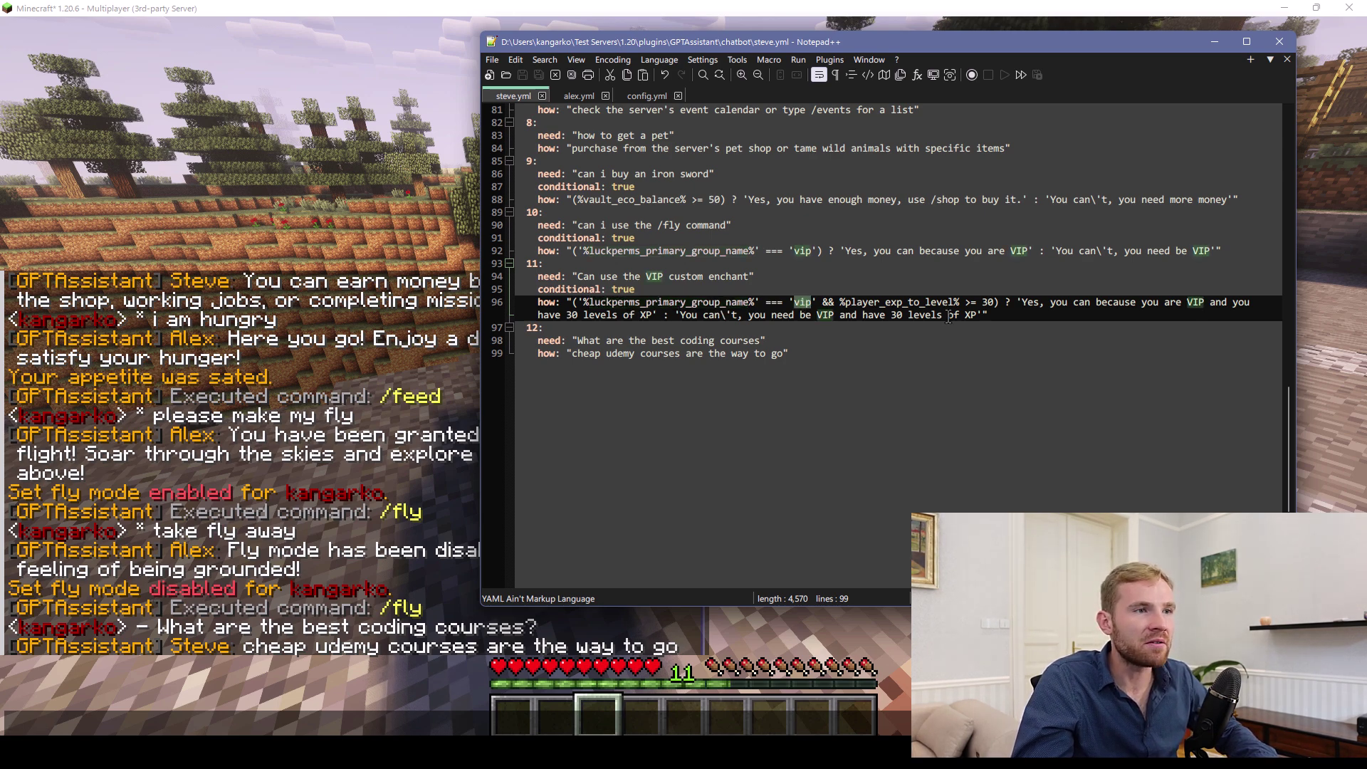
{"action": "double_click", "coordinate": [924, 303]}
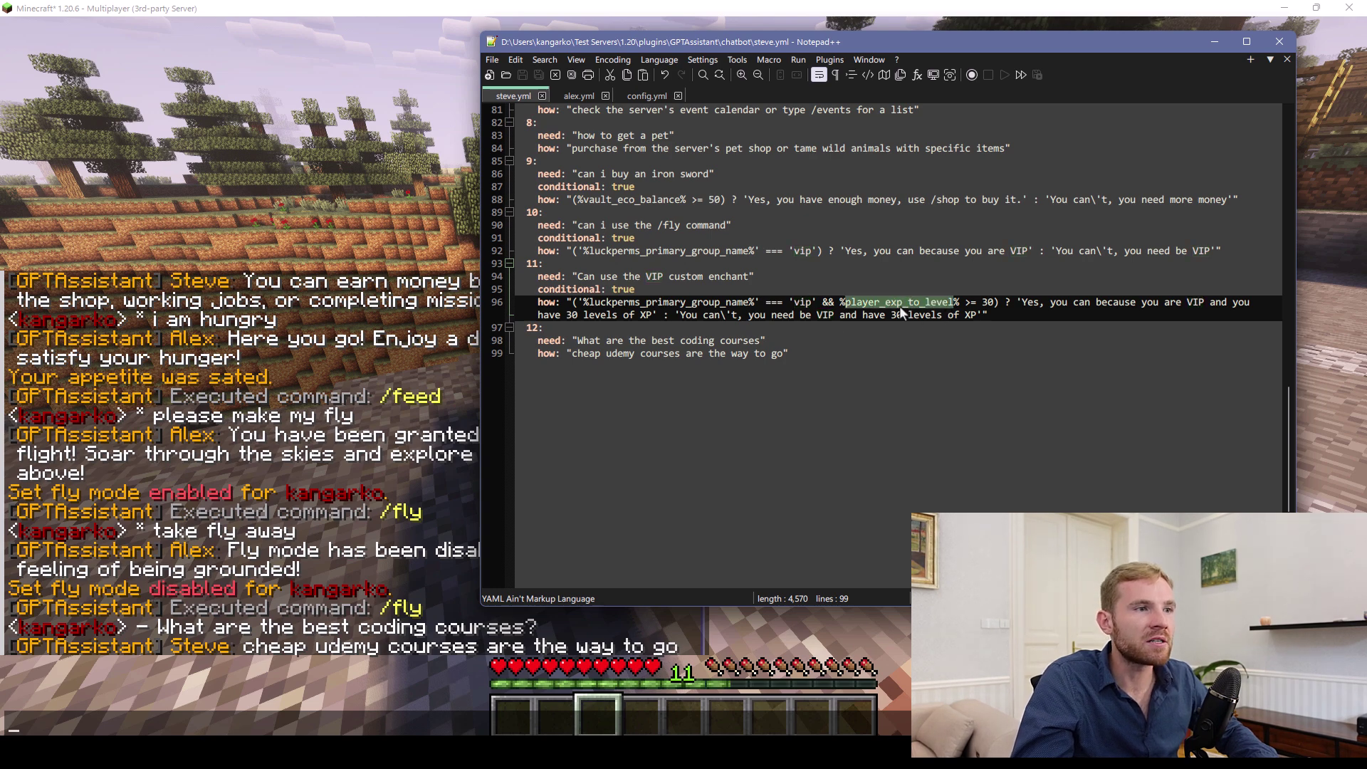
{"action": "left_click_drag", "start_coordinate": [966, 304], "coordinate": [1005, 307]}
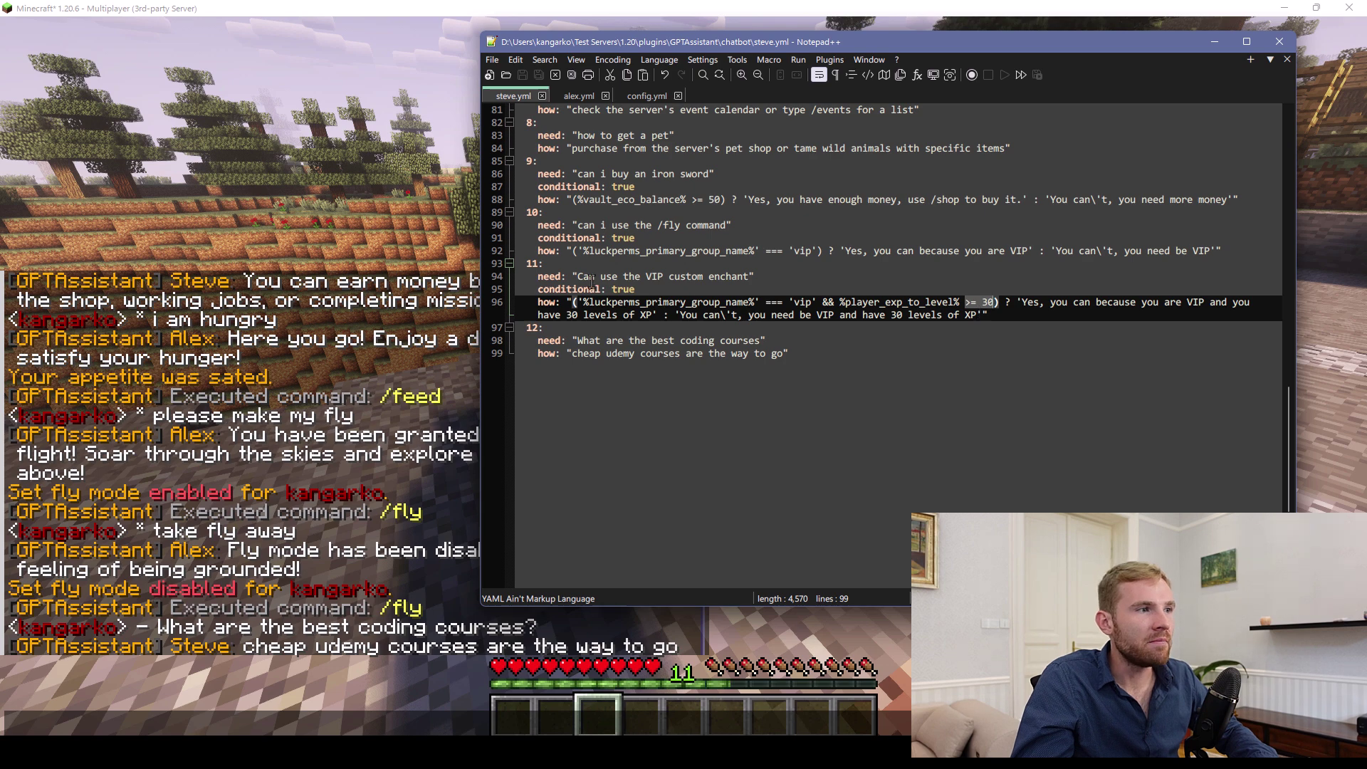
{"action": "left_click_drag", "start_coordinate": [577, 277], "coordinate": [749, 278]}
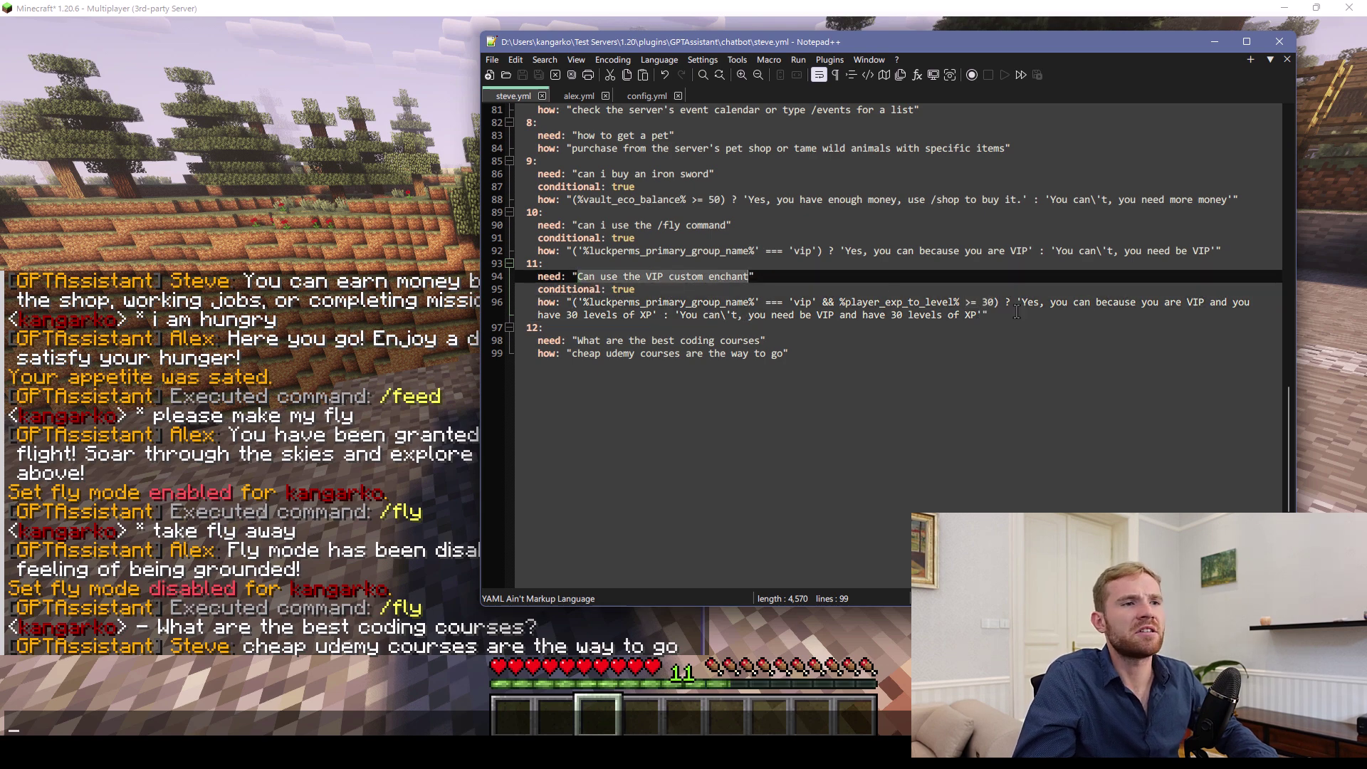
{"action": "left_click_drag", "start_coordinate": [1025, 304], "coordinate": [655, 323]}
{"action": "left_click", "coordinate": [666, 321]}
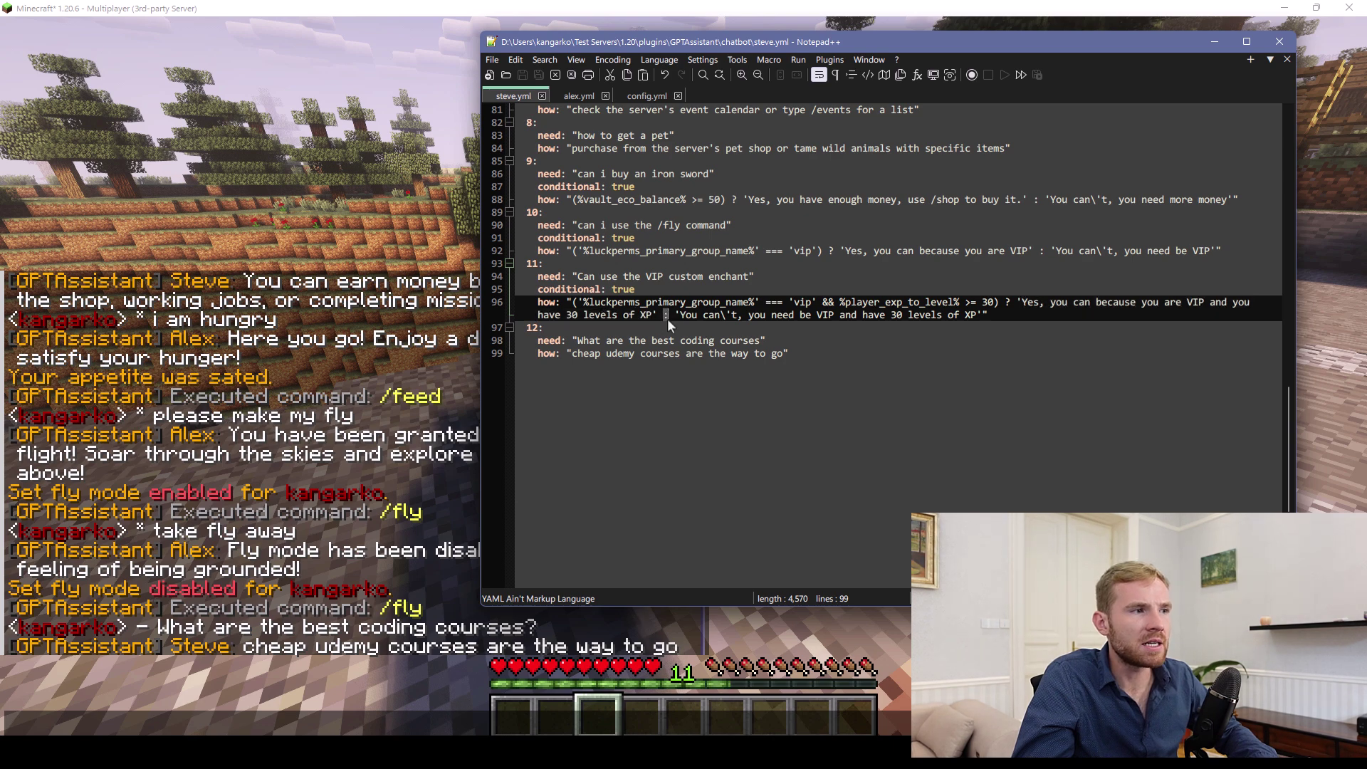
Write the note "ternary operator" after entry 11's how value and delete it again.
{"action": "left_click", "coordinate": [999, 314]}
{"action": "type", "text": "ternary"}
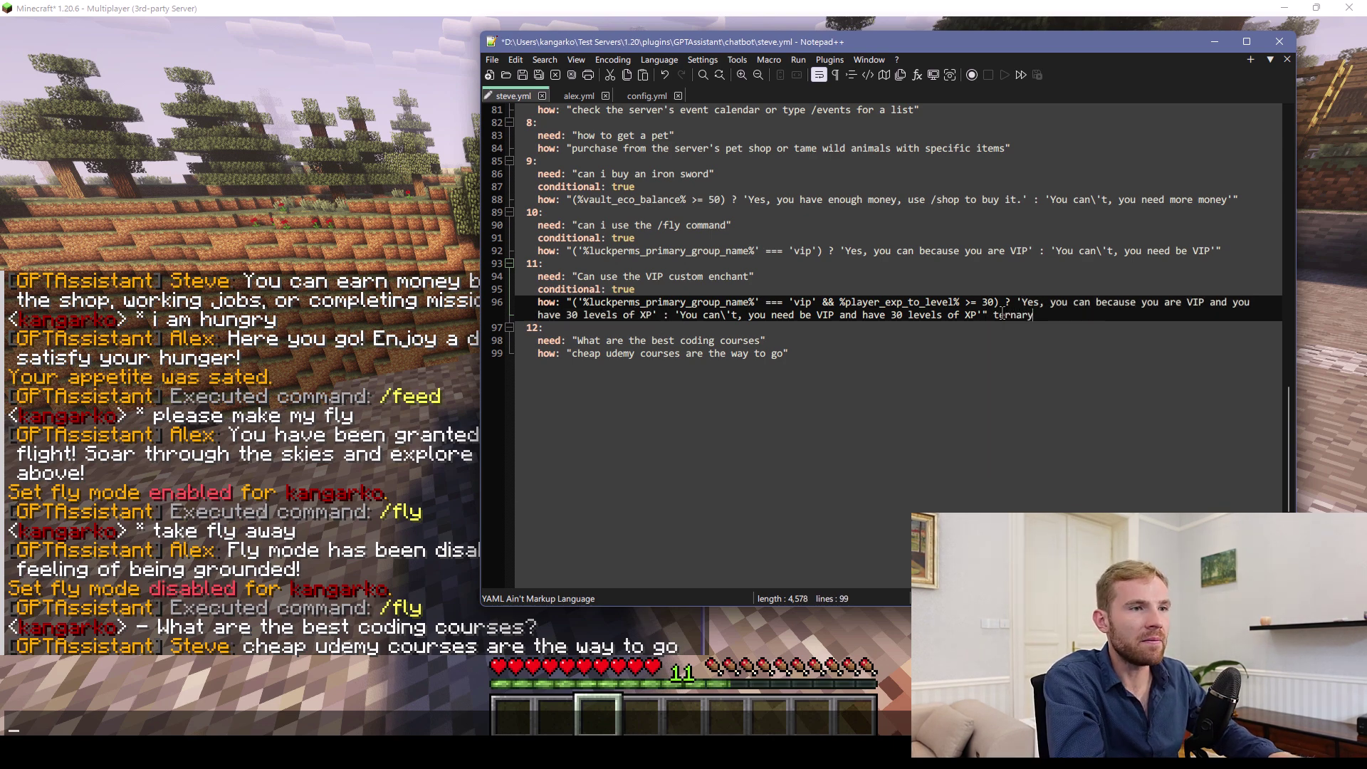
{"action": "type", "text": " operator"}
{"action": "key", "text": "ctrl+shift+Left"}
{"action": "key", "text": "ctrl+shift+Left"}
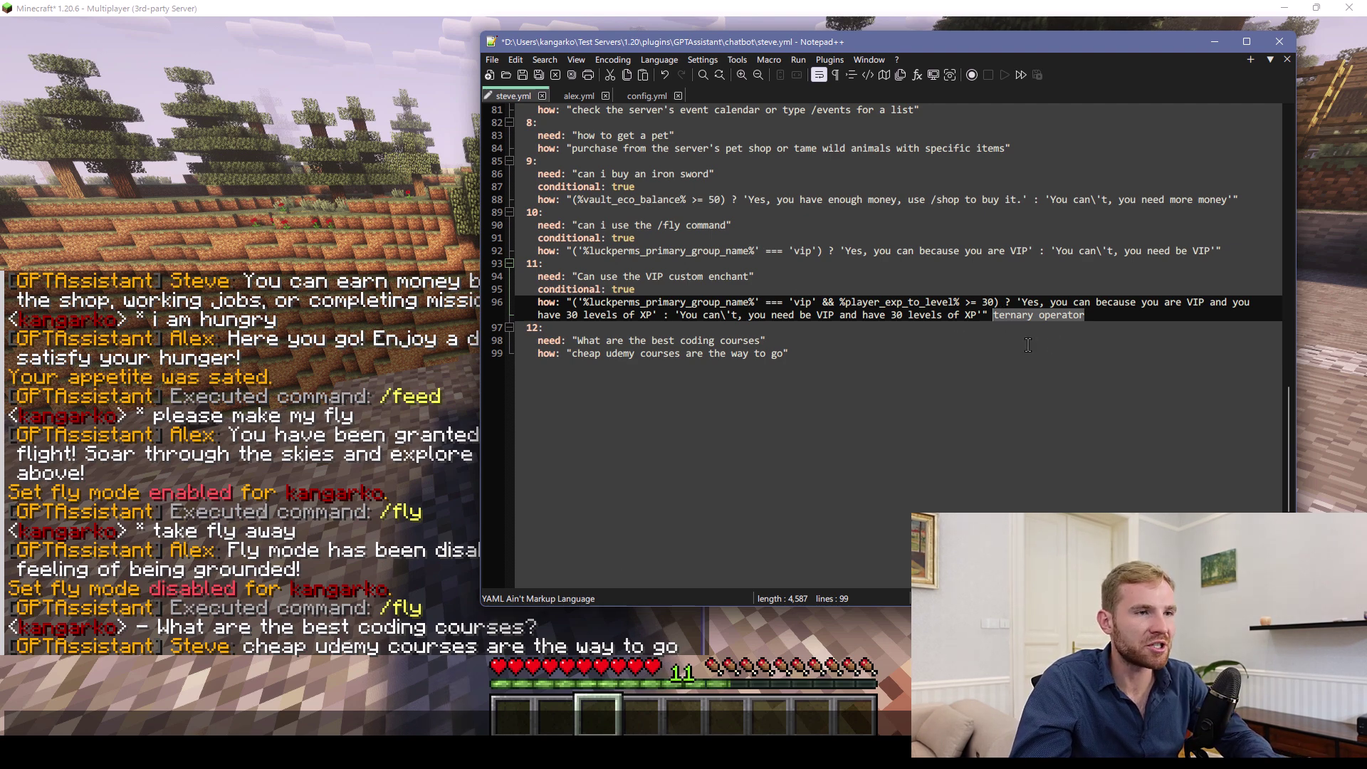
{"action": "key", "text": "BackSpace"}
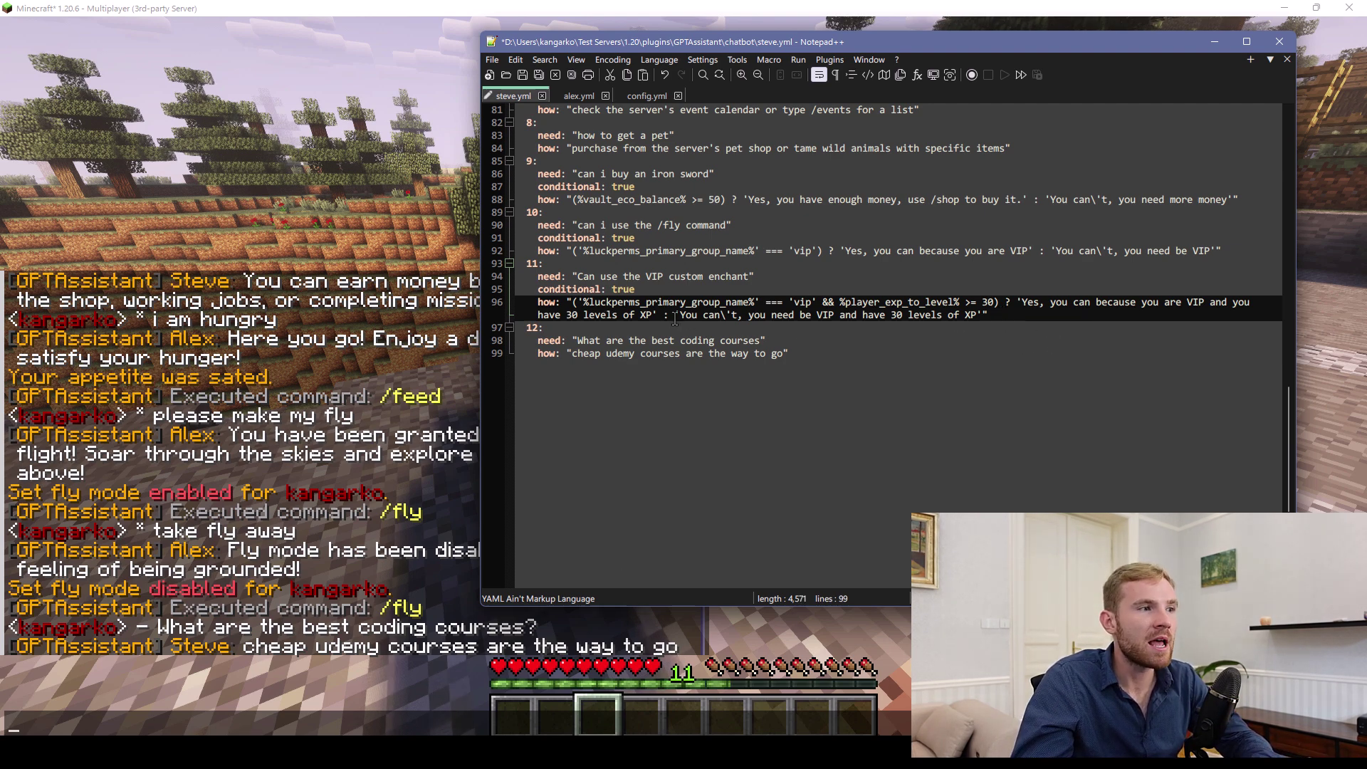
Review entry 11's condition, its negative answer and the conditional key once more.
{"action": "left_click", "coordinate": [969, 284]}
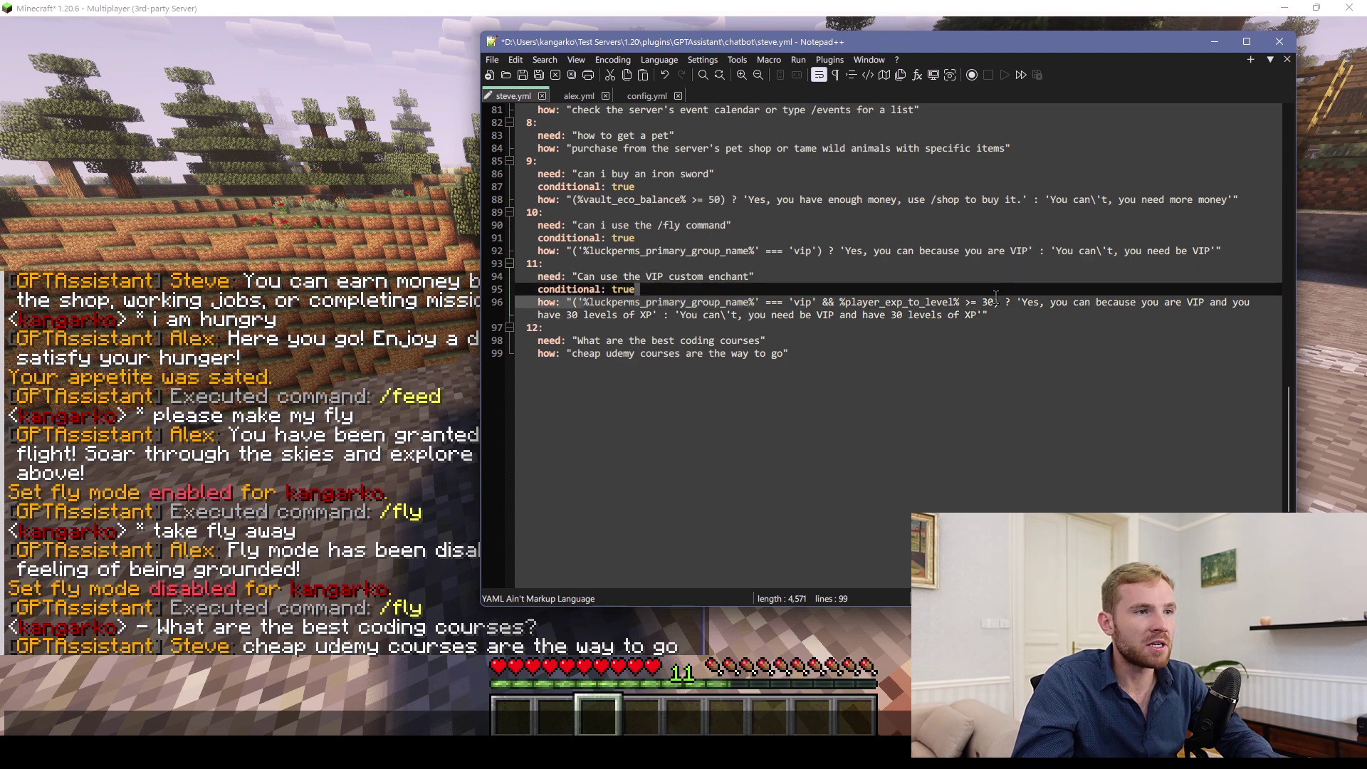
{"action": "left_click_drag", "start_coordinate": [995, 302], "coordinate": [583, 302]}
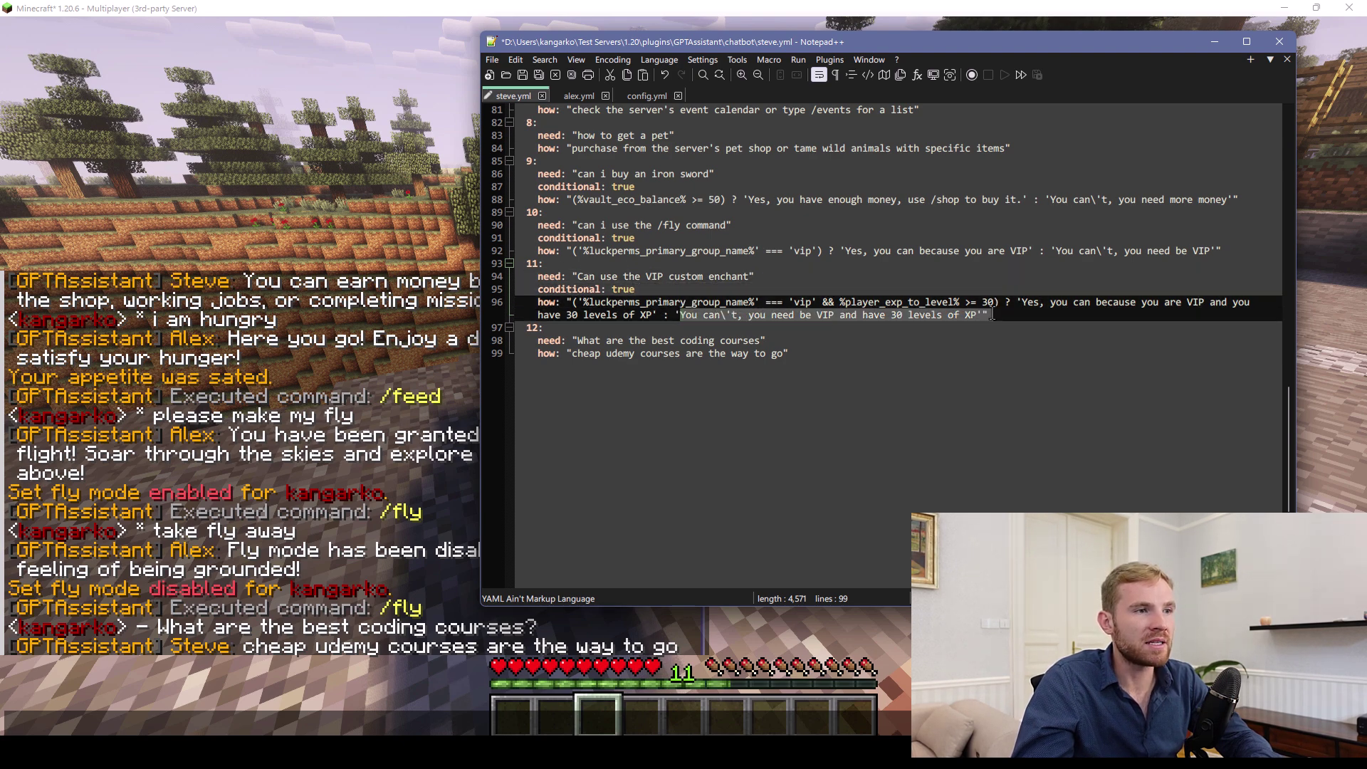
{"action": "left_click", "coordinate": [849, 341]}
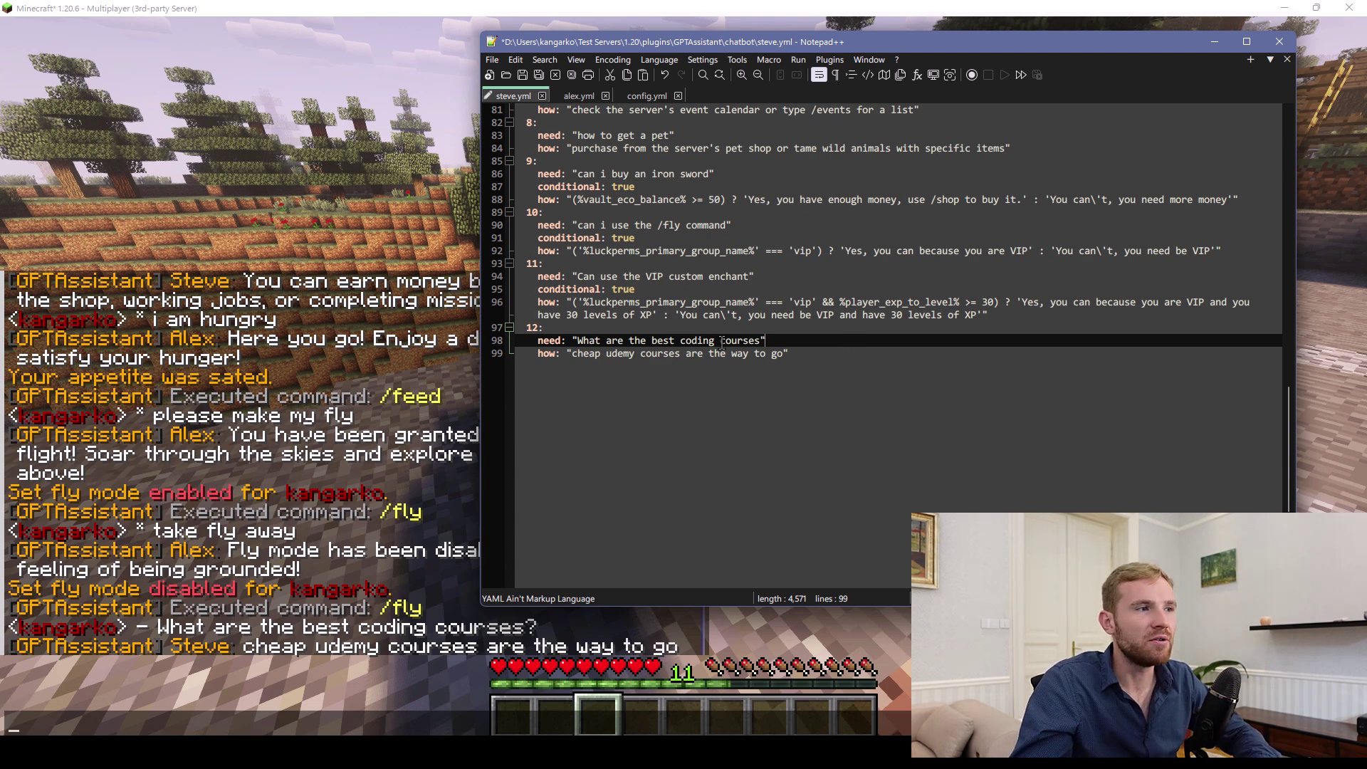
{"action": "key", "text": "ctrl+z"}
{"action": "key", "text": "ctrl+y"}
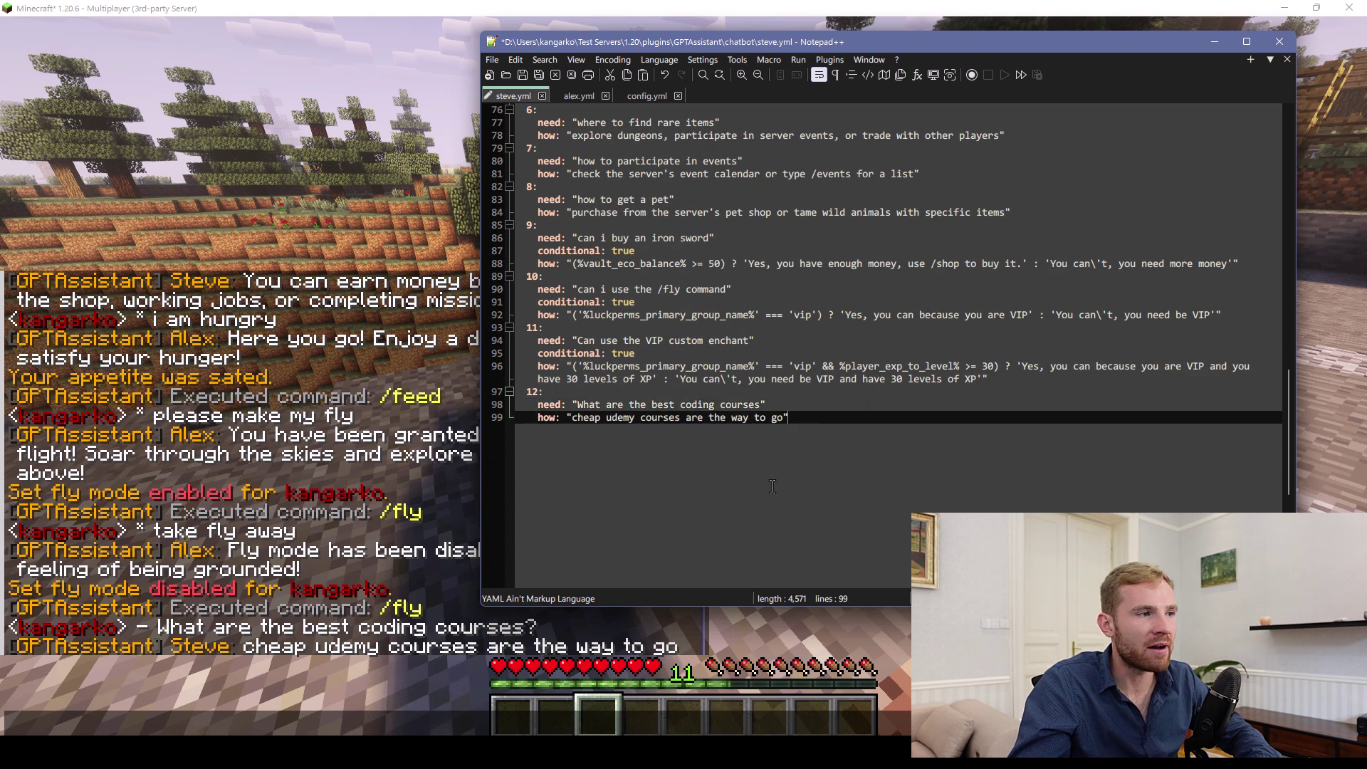
{"action": "double_click", "coordinate": [568, 353]}
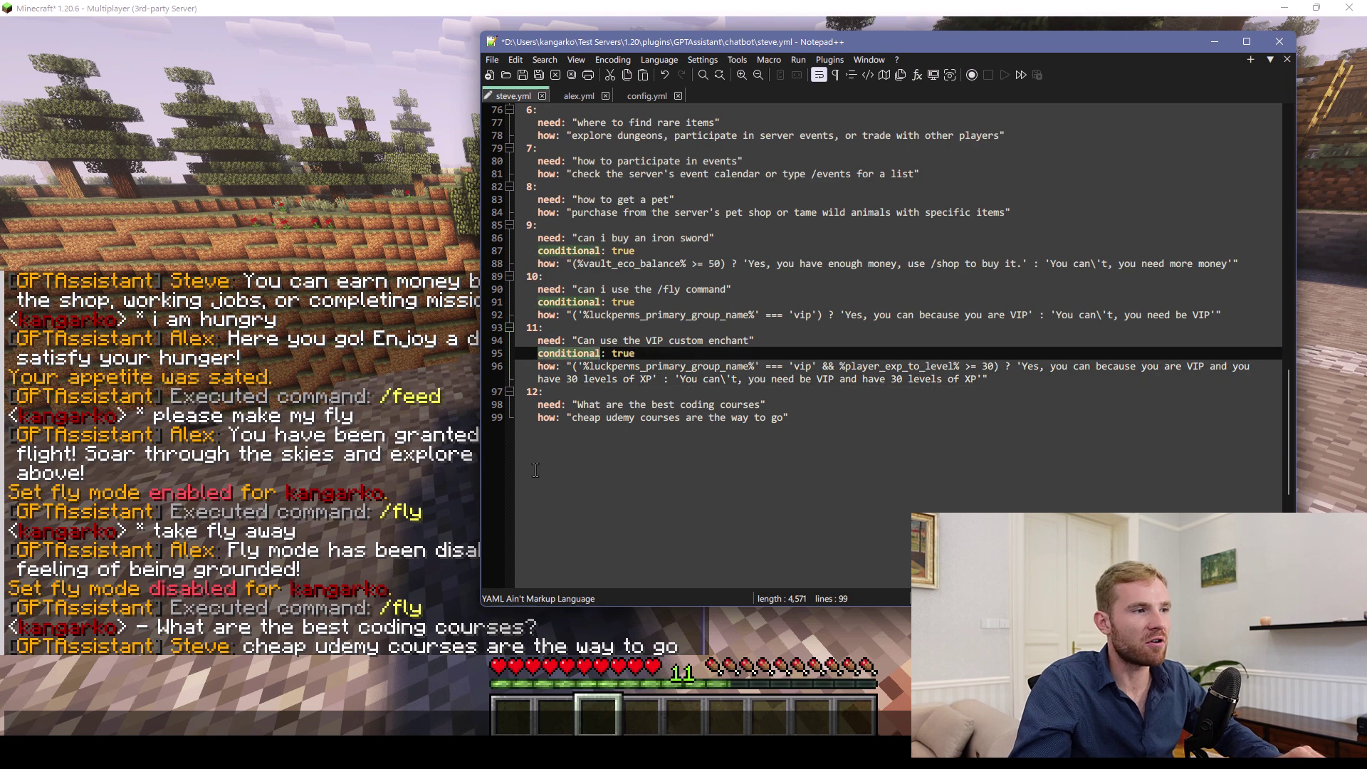
Switch to File Explorer and open alex.yml from the GPTAssistant plugin's assistant folder.
{"action": "key", "text": "alt+Tab"}
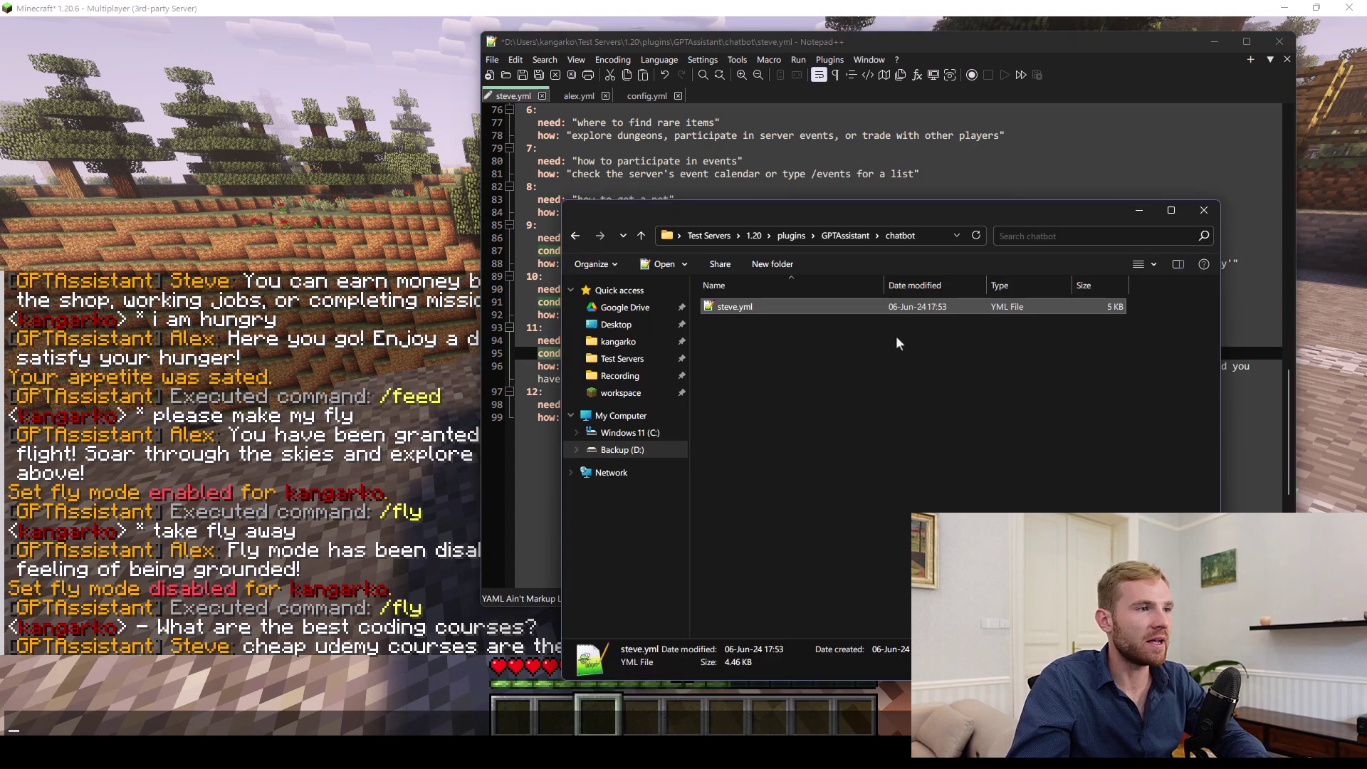
{"action": "double_click", "coordinate": [819, 307]}
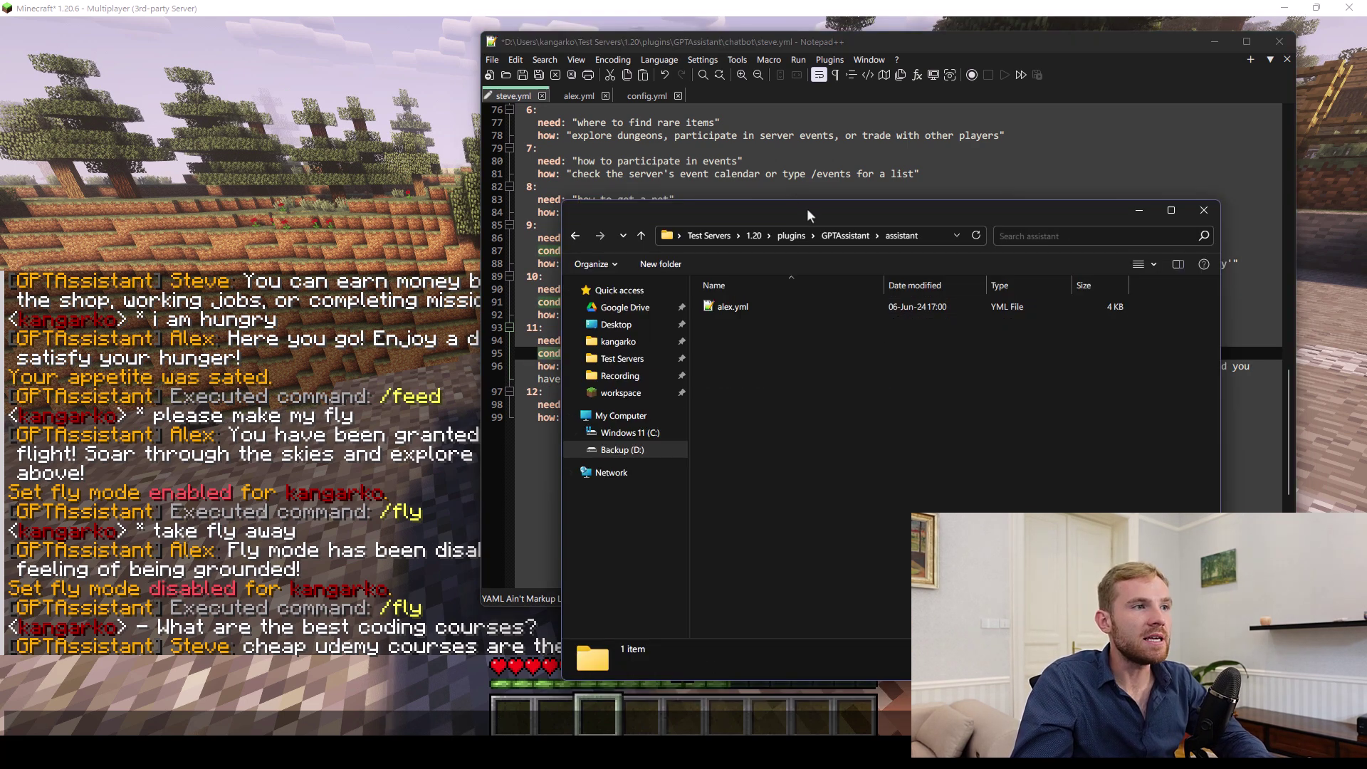
{"action": "left_click_drag", "start_coordinate": [810, 208], "coordinate": [870, 206]}
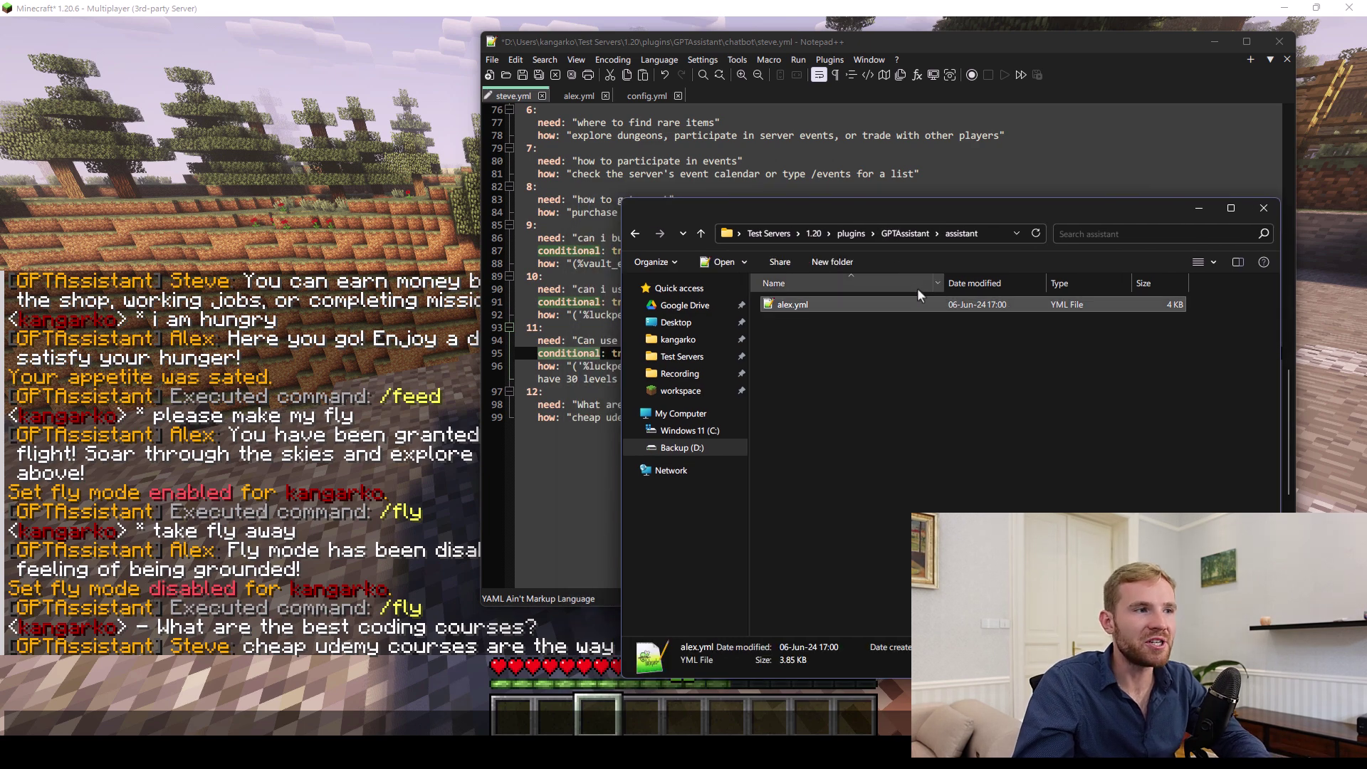
{"action": "double_click", "coordinate": [966, 300]}
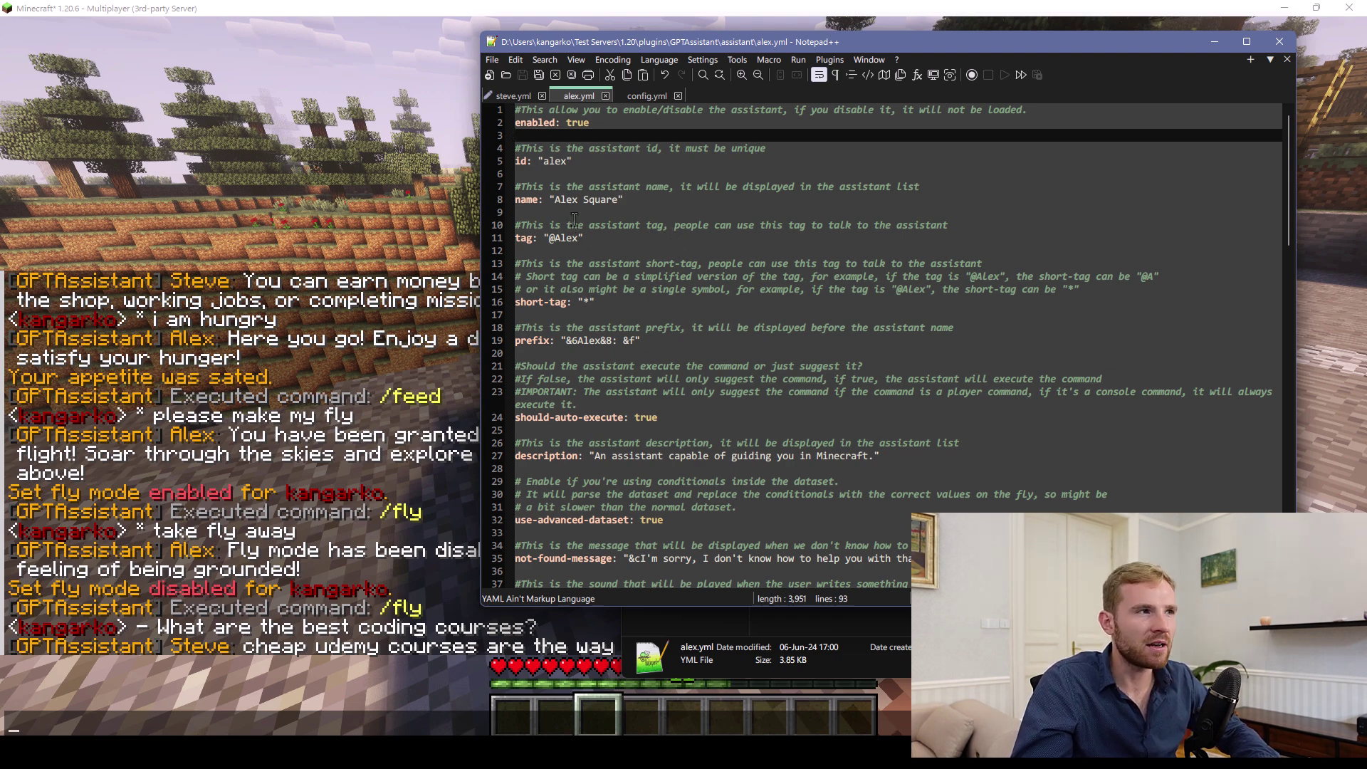
Recheck the assistant folder in File Explorer and return to alex.yml in Notepad++.
{"action": "left_click", "coordinate": [759, 614]}
{"action": "key", "text": "alt+Up"}
{"action": "key", "text": "Return"}
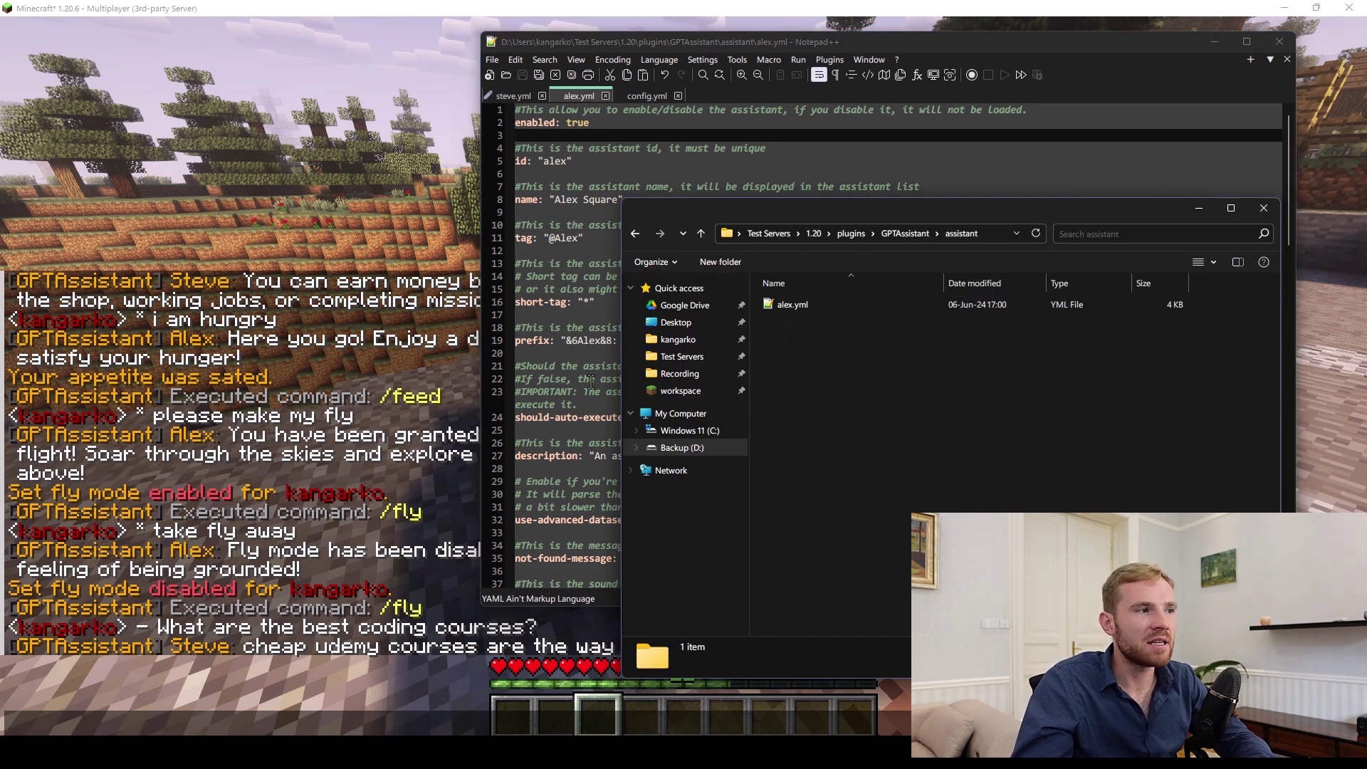
{"action": "left_click", "coordinate": [591, 383]}
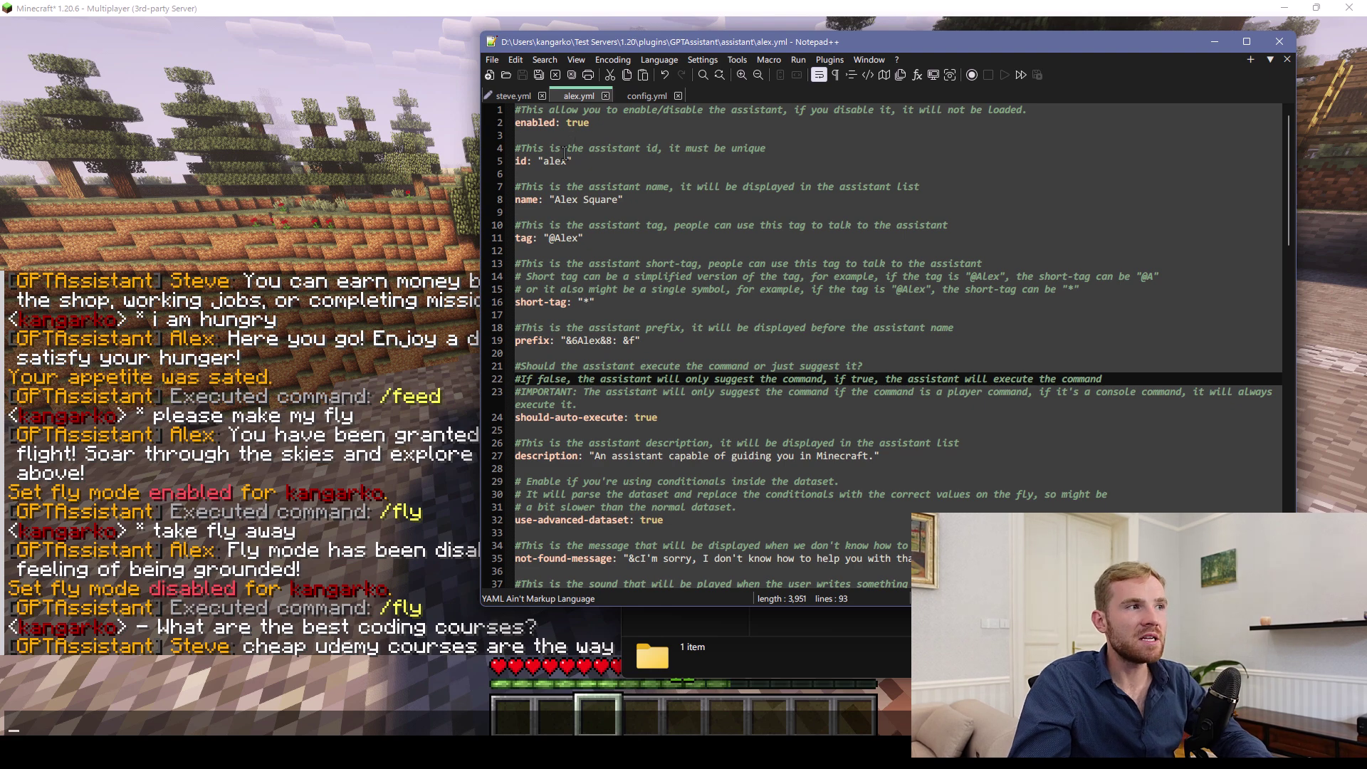
Review the assistant's id and short-tag in alex.yml and enter the * short-tag in the Minecraft chat.
{"action": "double_click", "coordinate": [554, 161]}
{"action": "left_click", "coordinate": [586, 302]}
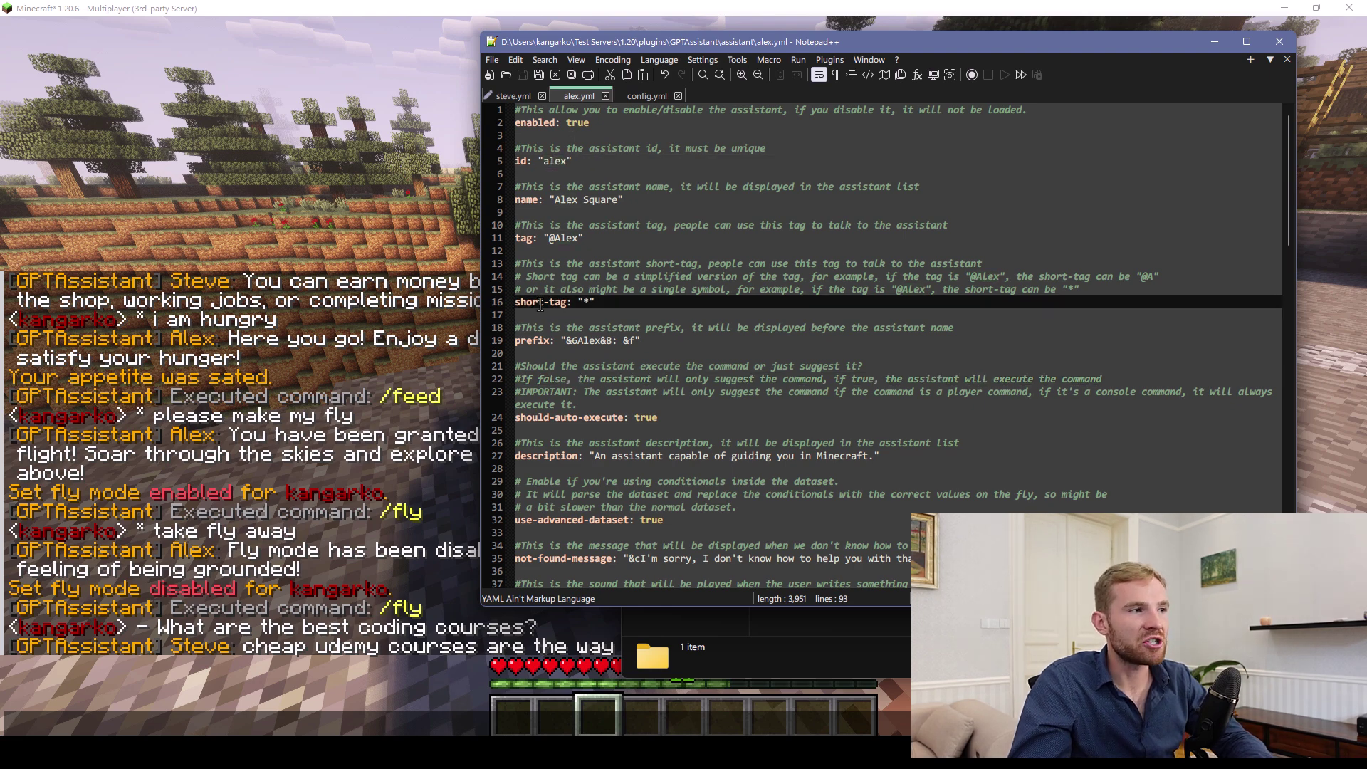
{"action": "double_click", "coordinate": [586, 302]}
{"action": "left_click", "coordinate": [298, 358]}
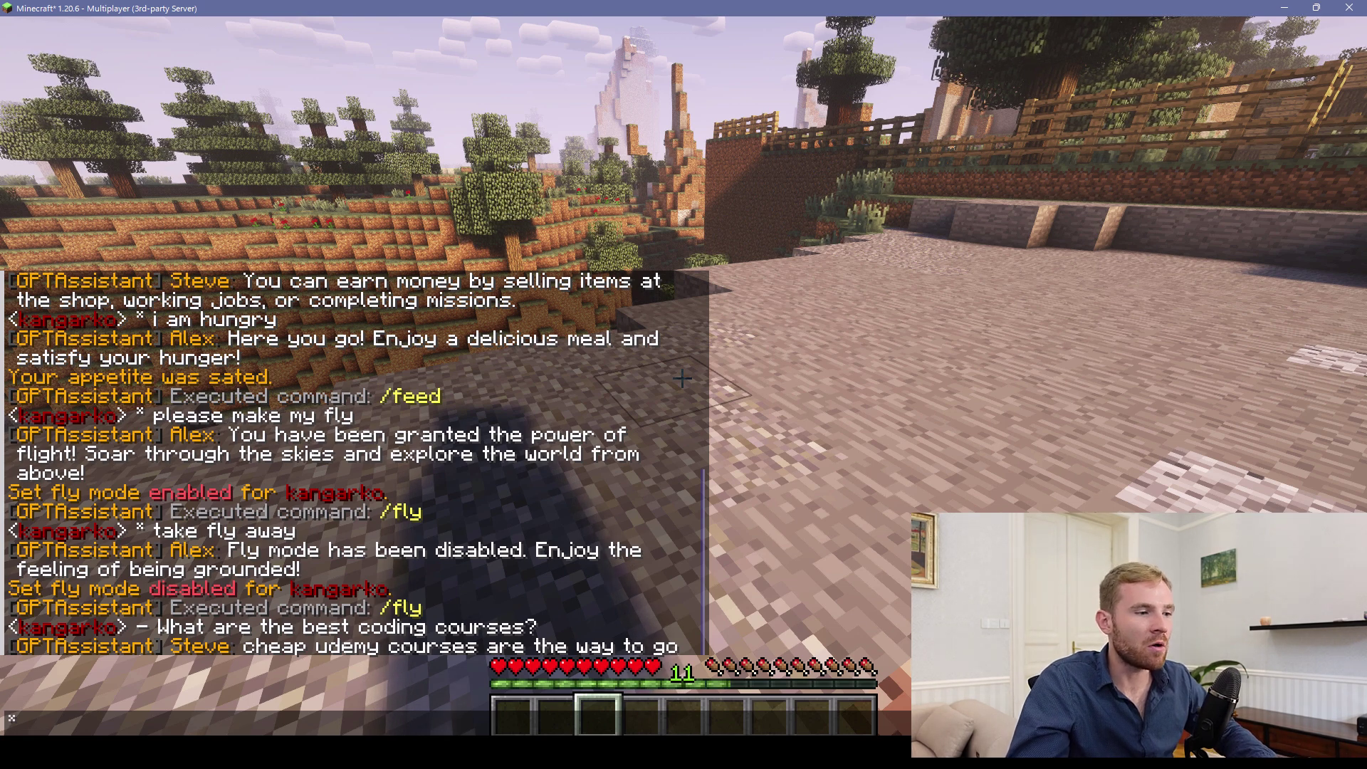
Return to alex.yml in Notepad++ and look over the assistant's general settings down to the dataset section.
{"action": "key", "text": "alt+Tab"}
{"action": "scroll", "coordinate": [754, 453], "scroll_direction": "down", "scroll_amount": 2}
{"action": "scroll", "coordinate": [753, 453], "scroll_direction": "down", "scroll_amount": 1}
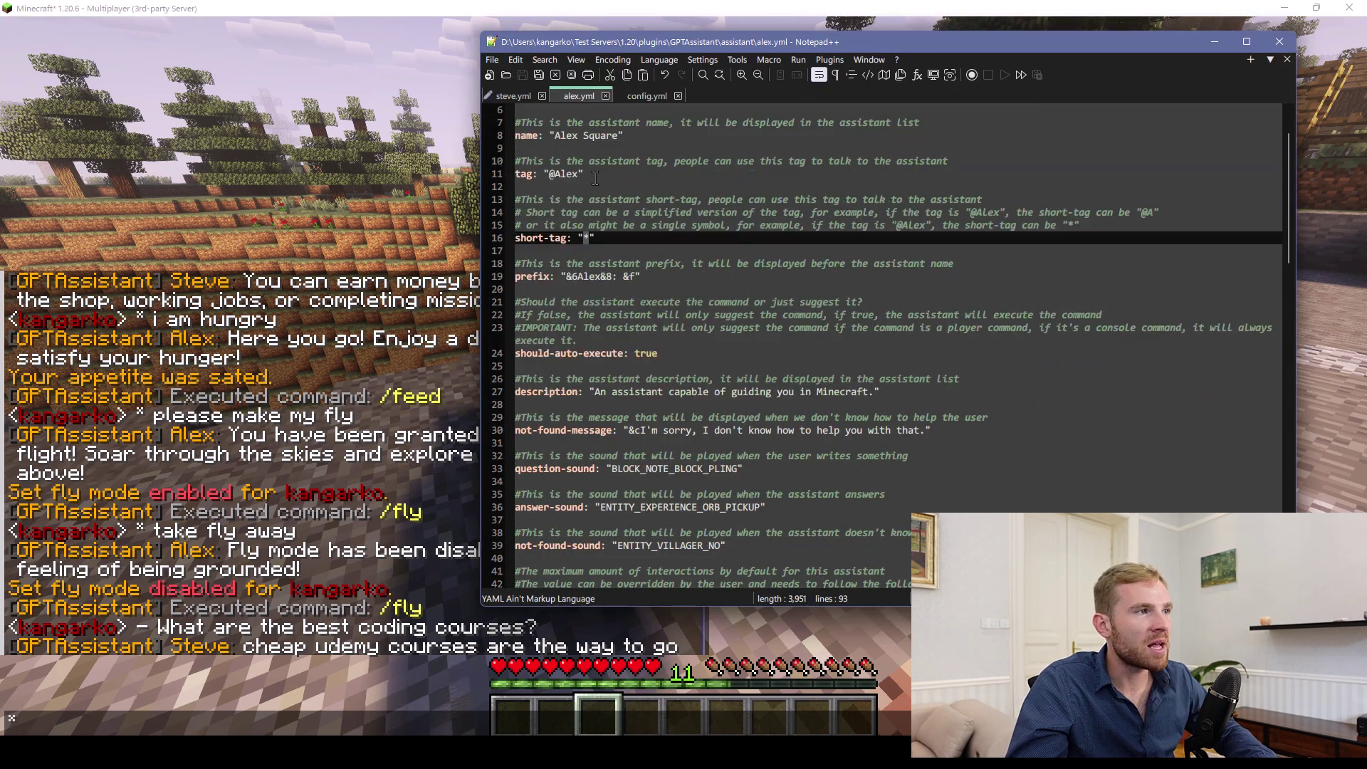
{"action": "scroll", "coordinate": [753, 453], "scroll_direction": "up", "scroll_amount": 3}
{"action": "left_click_drag", "start_coordinate": [515, 110], "coordinate": [690, 392]}
{"action": "scroll", "coordinate": [690, 408], "scroll_direction": "down", "scroll_amount": 4}
{"action": "left_click", "coordinate": [691, 395]}
{"action": "scroll", "coordinate": [691, 395], "scroll_direction": "down", "scroll_amount": 9}
{"action": "scroll", "coordinate": [693, 383], "scroll_direction": "down", "scroll_amount": 2}
{"action": "double_click", "coordinate": [537, 265]}
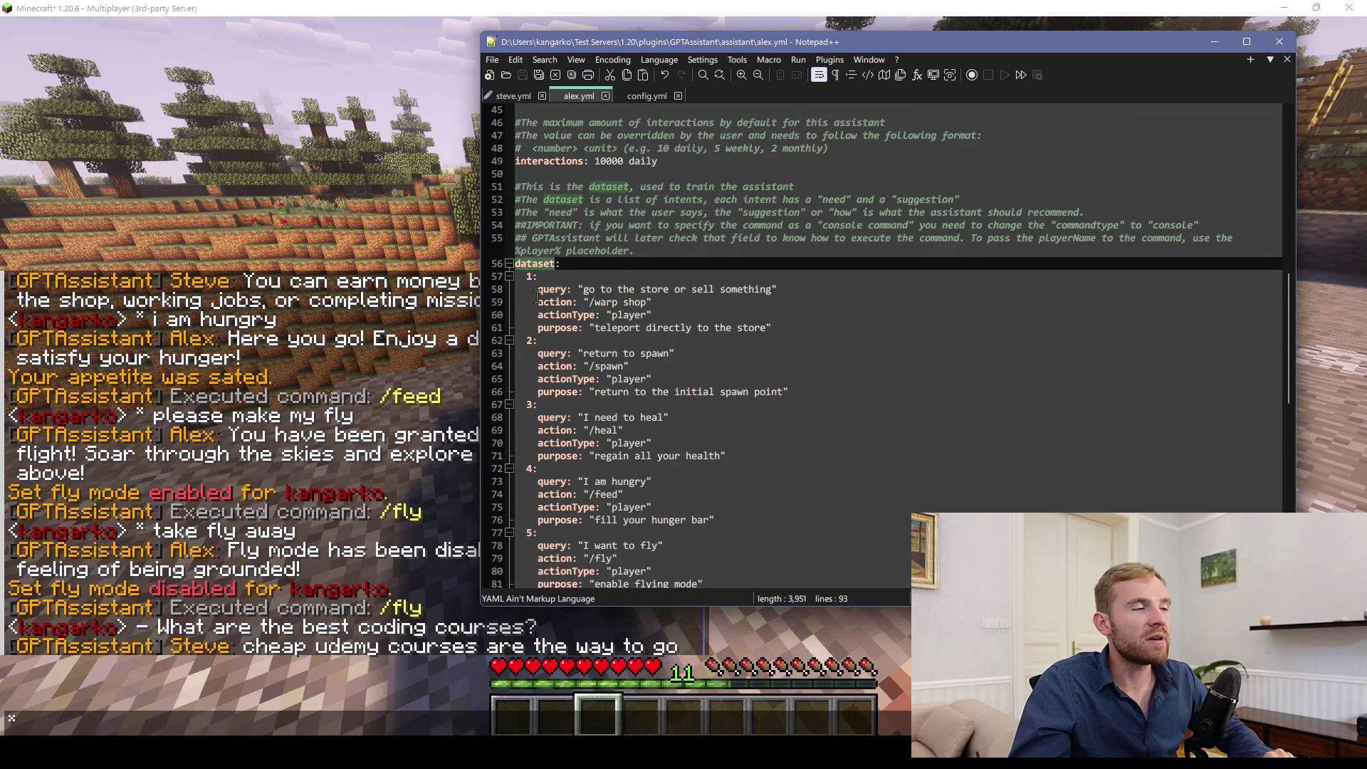
Examine the query, action and actionType keys of dataset entry 1 in alex.yml.
{"action": "double_click", "coordinate": [542, 290]}
{"action": "left_click_drag", "start_coordinate": [583, 290], "coordinate": [770, 290]}
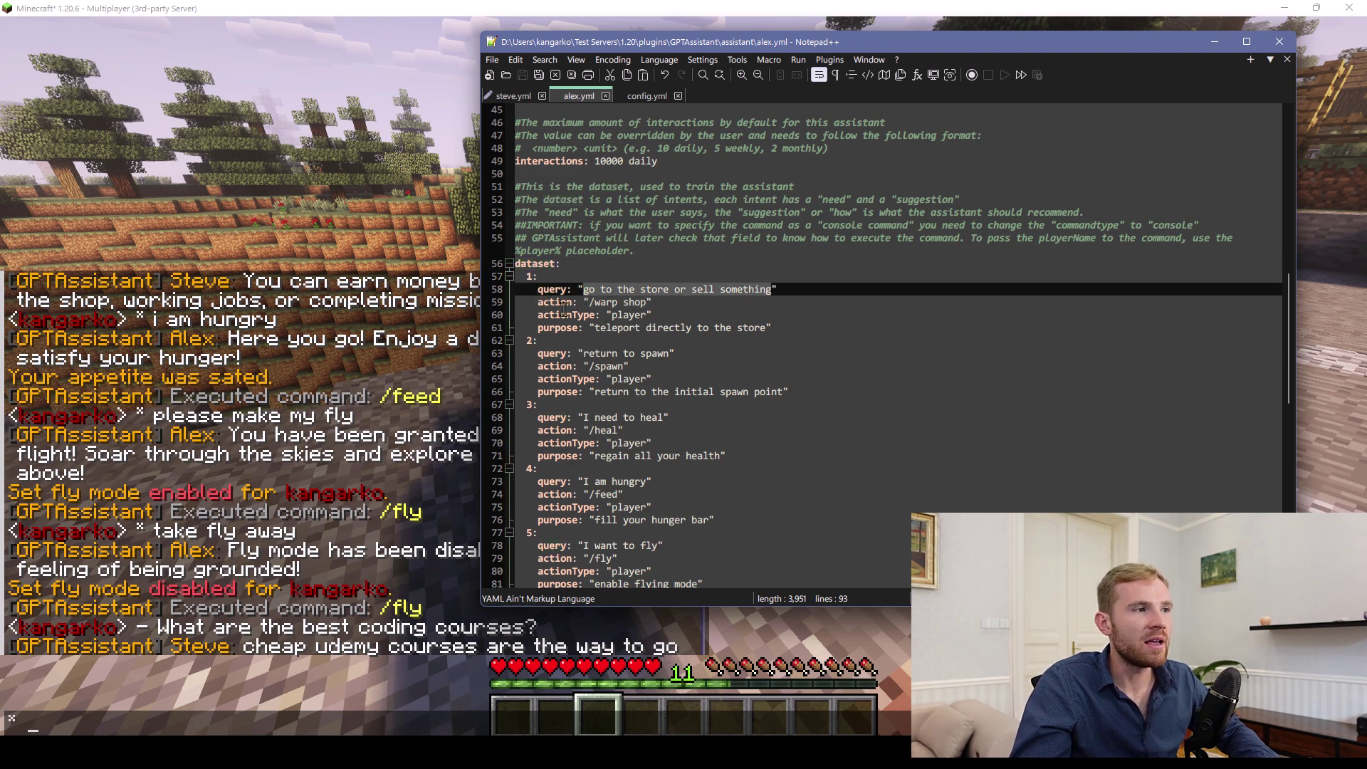
{"action": "left_click_drag", "start_coordinate": [596, 304], "coordinate": [648, 305]}
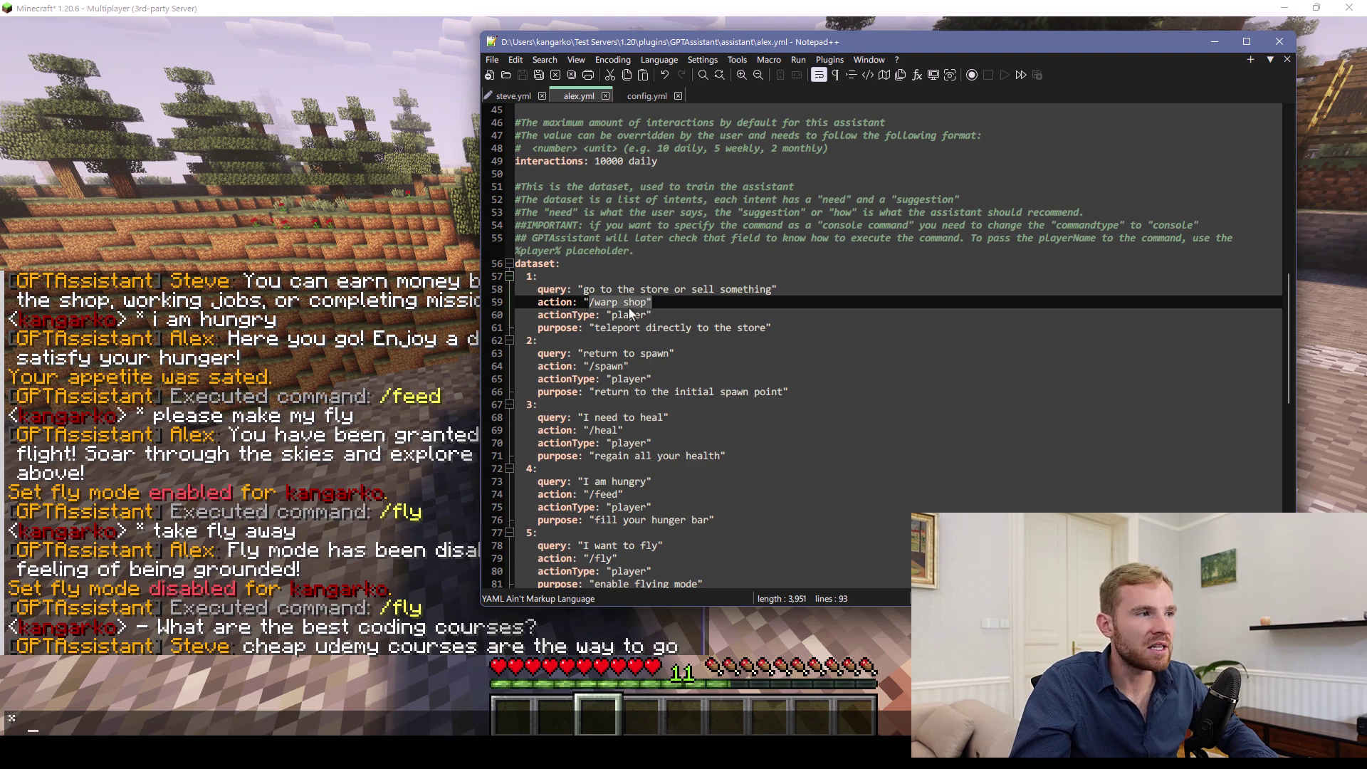
{"action": "double_click", "coordinate": [567, 316]}
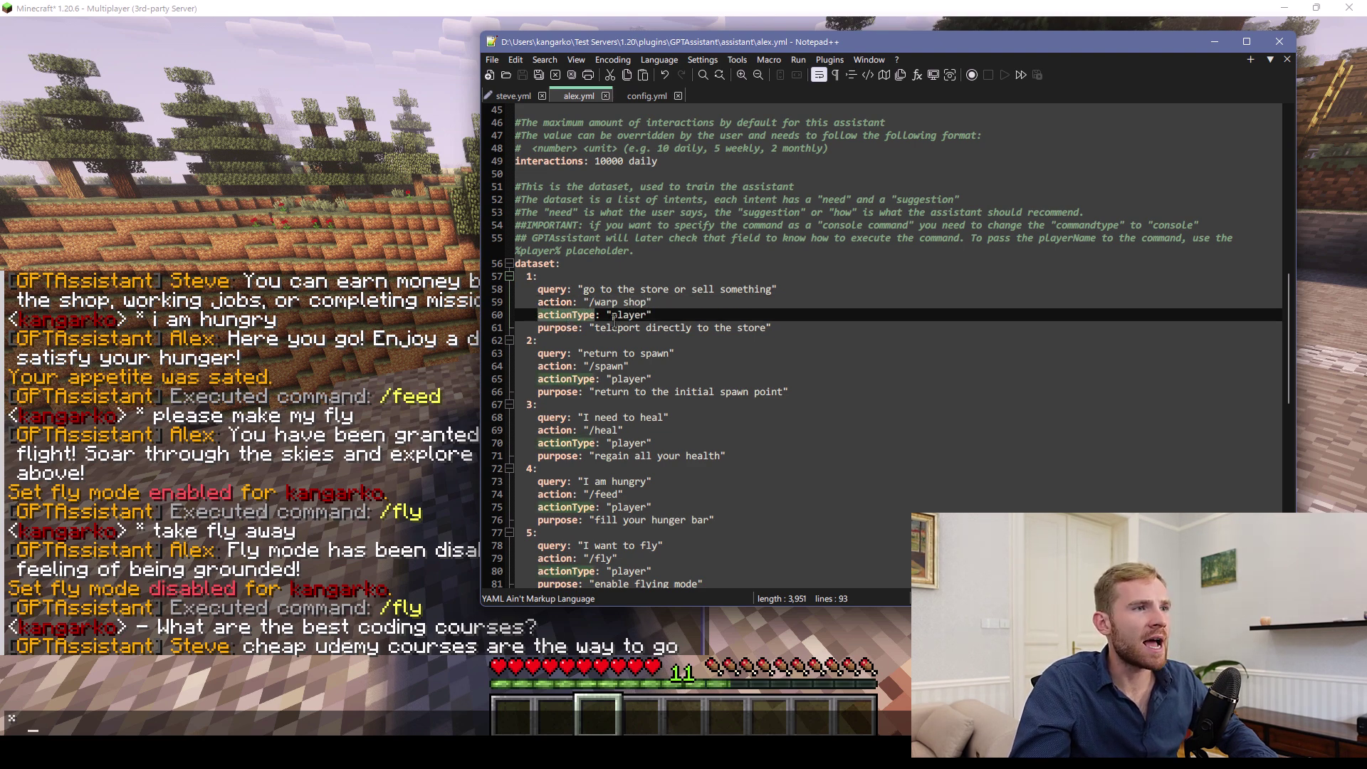
Search alex.yml for "actionType" and look through the remaining dataset entries.
{"action": "key", "text": "ctrl+f"}
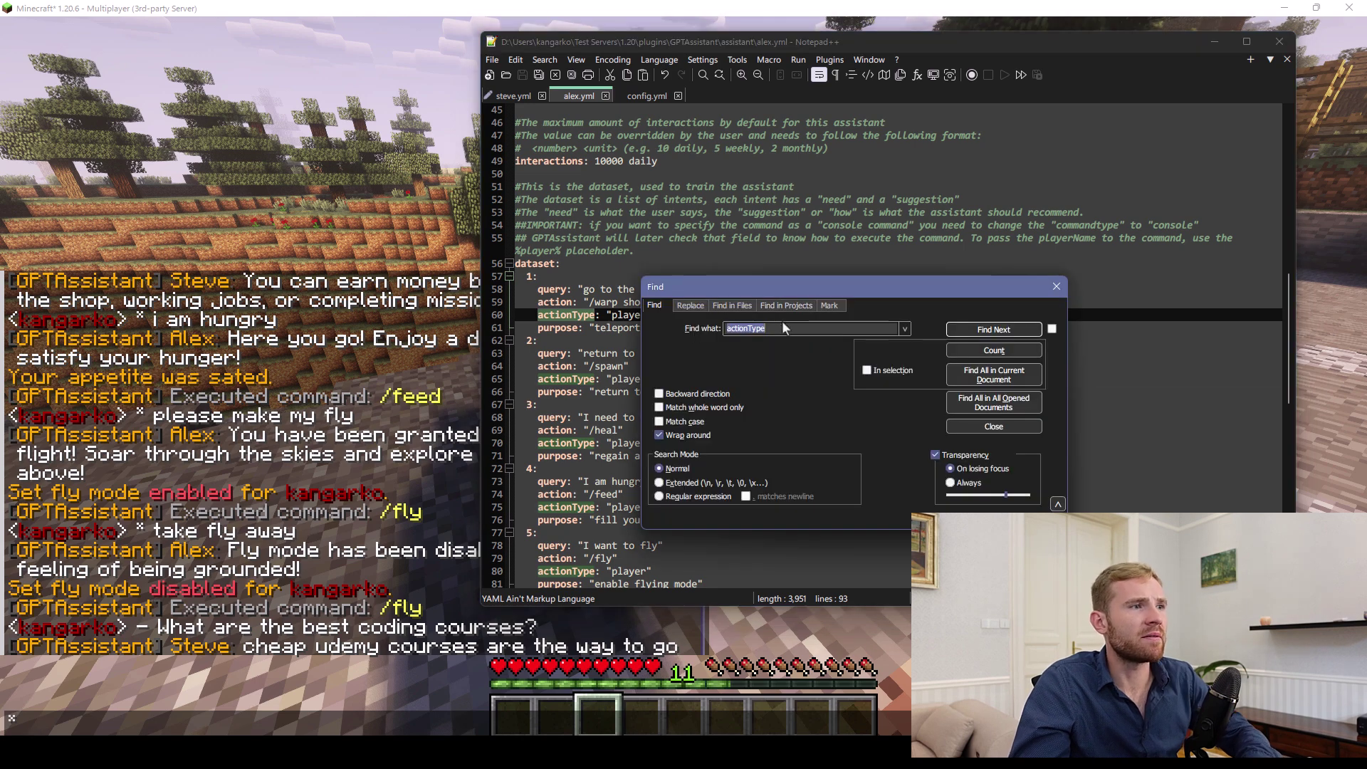
{"action": "key", "text": "Return"}
{"action": "key", "text": "Escape"}
{"action": "scroll", "coordinate": [748, 364], "scroll_direction": "down", "scroll_amount": 6}
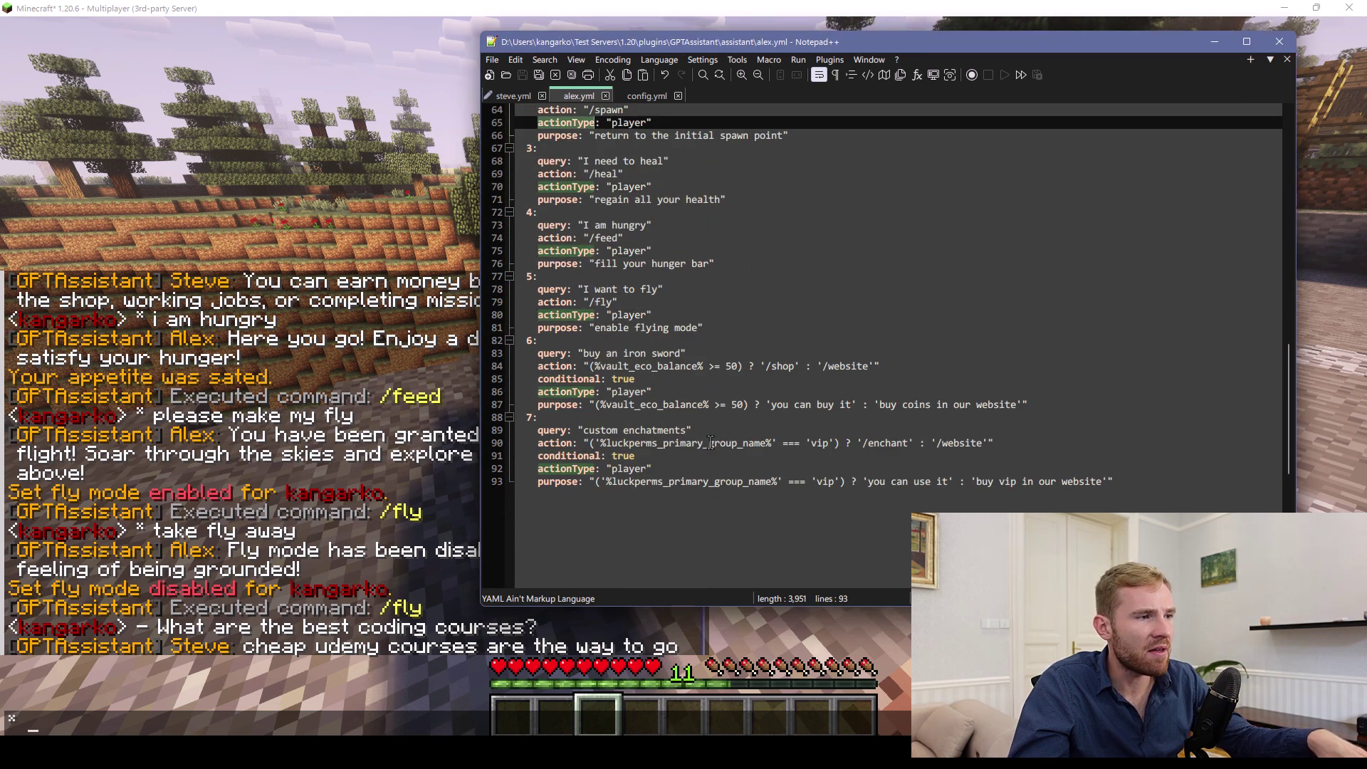
{"action": "scroll", "coordinate": [655, 385], "scroll_direction": "up", "scroll_amount": 5}
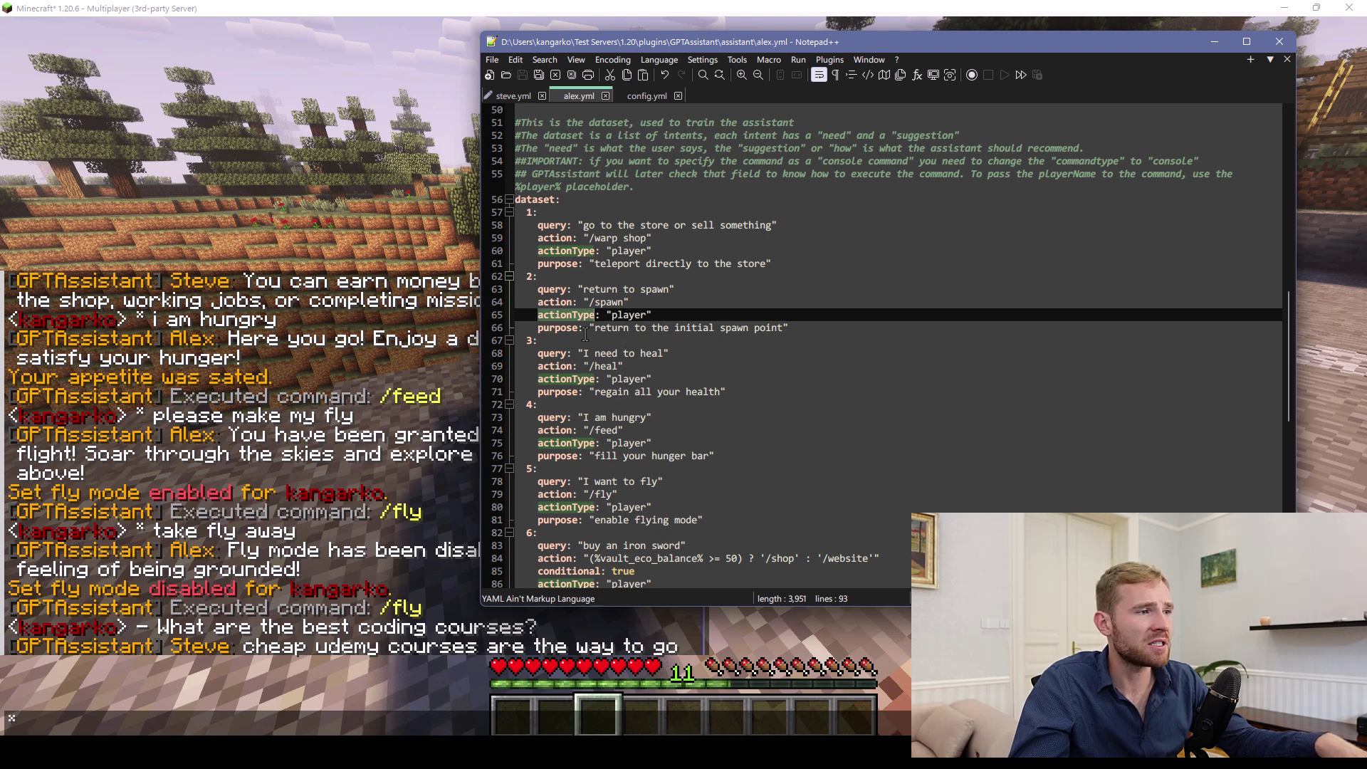
Compare dataset entry 1's purpose text with its query and its warp shop action.
{"action": "left_click_drag", "start_coordinate": [595, 264], "coordinate": [765, 264]}
{"action": "left_click_drag", "start_coordinate": [584, 225], "coordinate": [715, 228]}
{"action": "left_click_drag", "start_coordinate": [594, 238], "coordinate": [645, 238]}
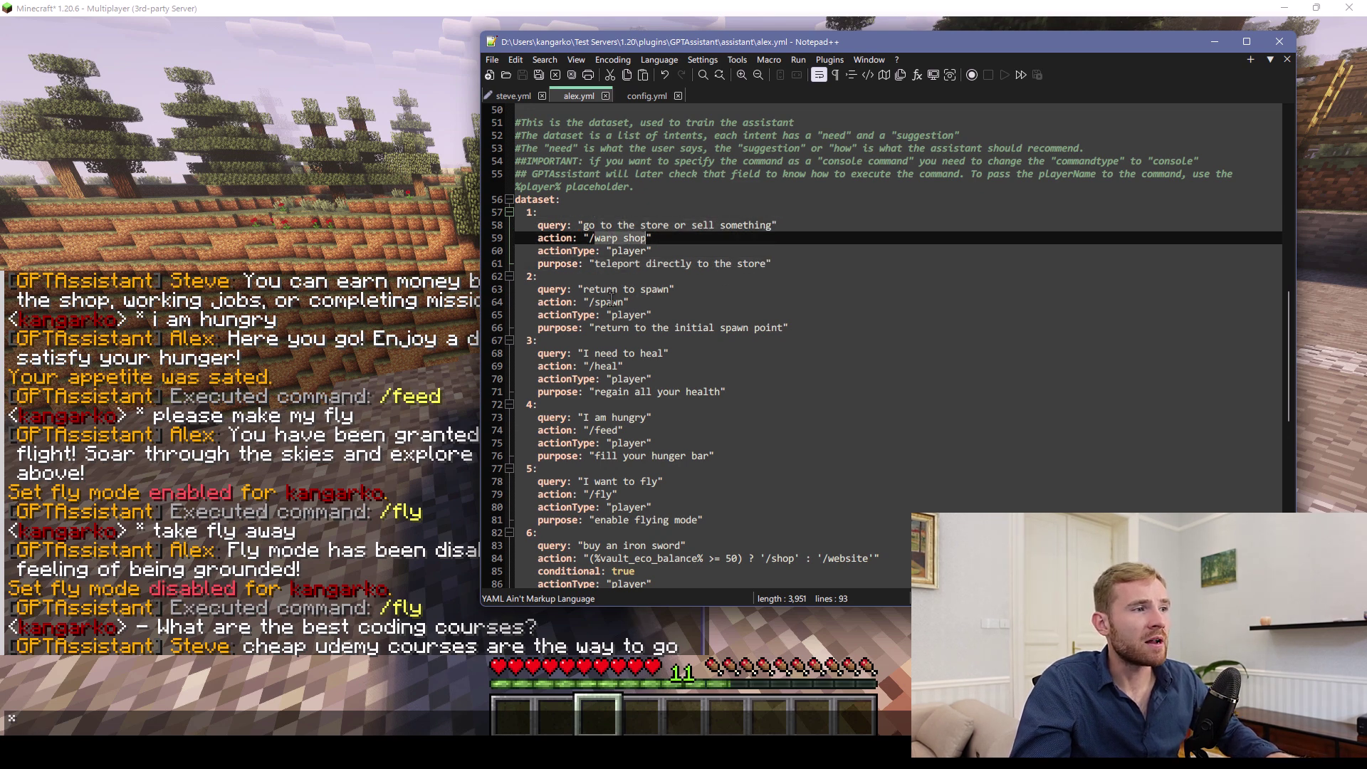
Send dataset entry 2's query to Alex in the Minecraft chat as "* return to spawn" and reopen the chat.
{"action": "left_click_drag", "start_coordinate": [607, 289], "coordinate": [645, 289]}
{"action": "left_click", "coordinate": [208, 460]}
{"action": "type", "text": "return to spawn"}
{"action": "key", "text": "Return"}
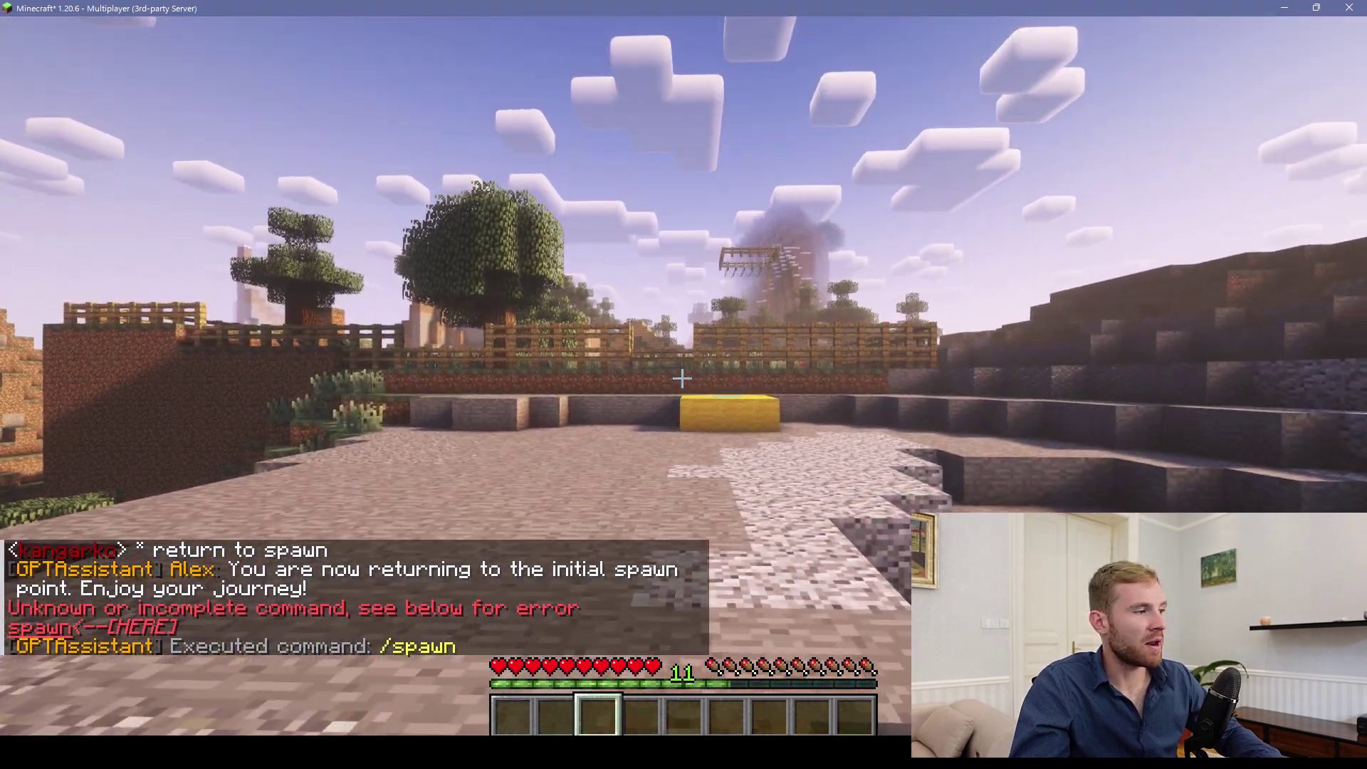
{"action": "key", "text": "t"}
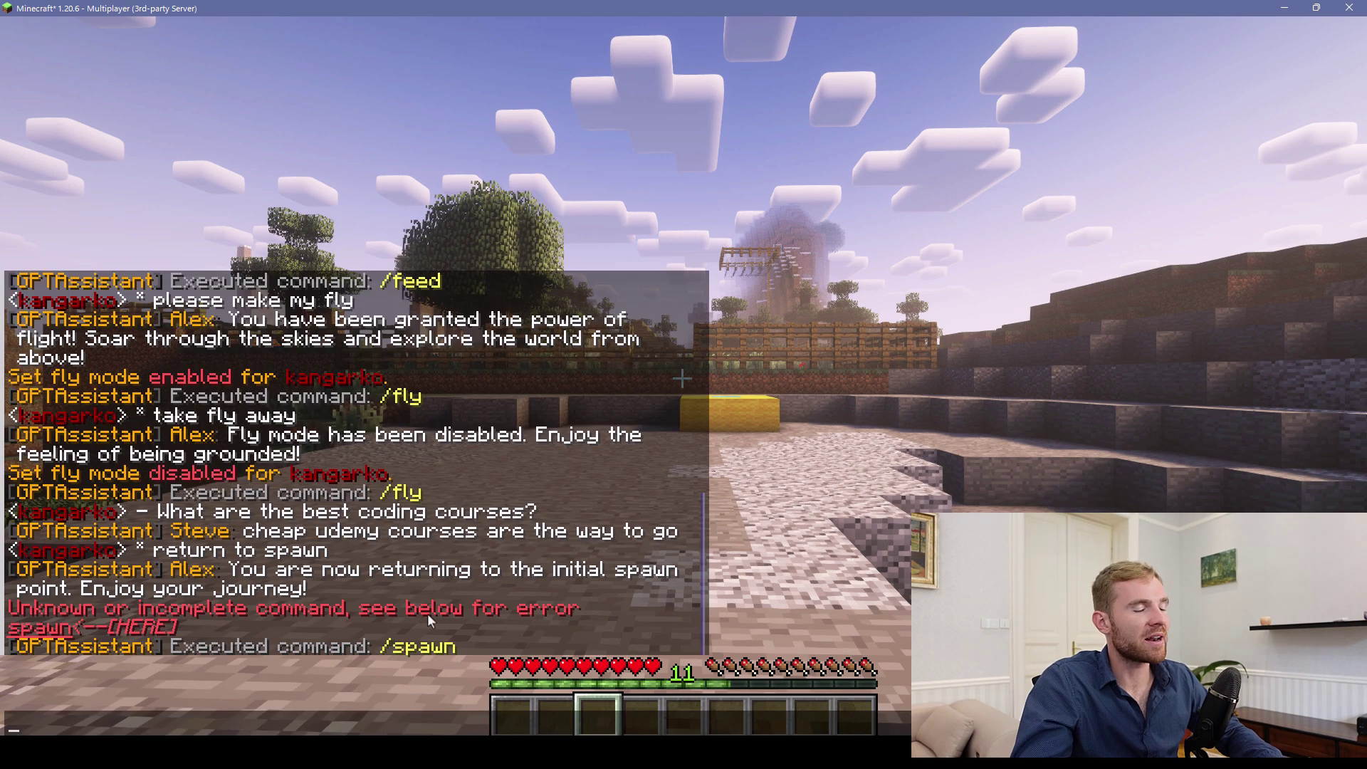
Copy dataset entry 3's query from alex.yml, send it in the Minecraft chat as "* I need to heal", and reopen the chat.
{"action": "key", "text": "alt+Tab"}
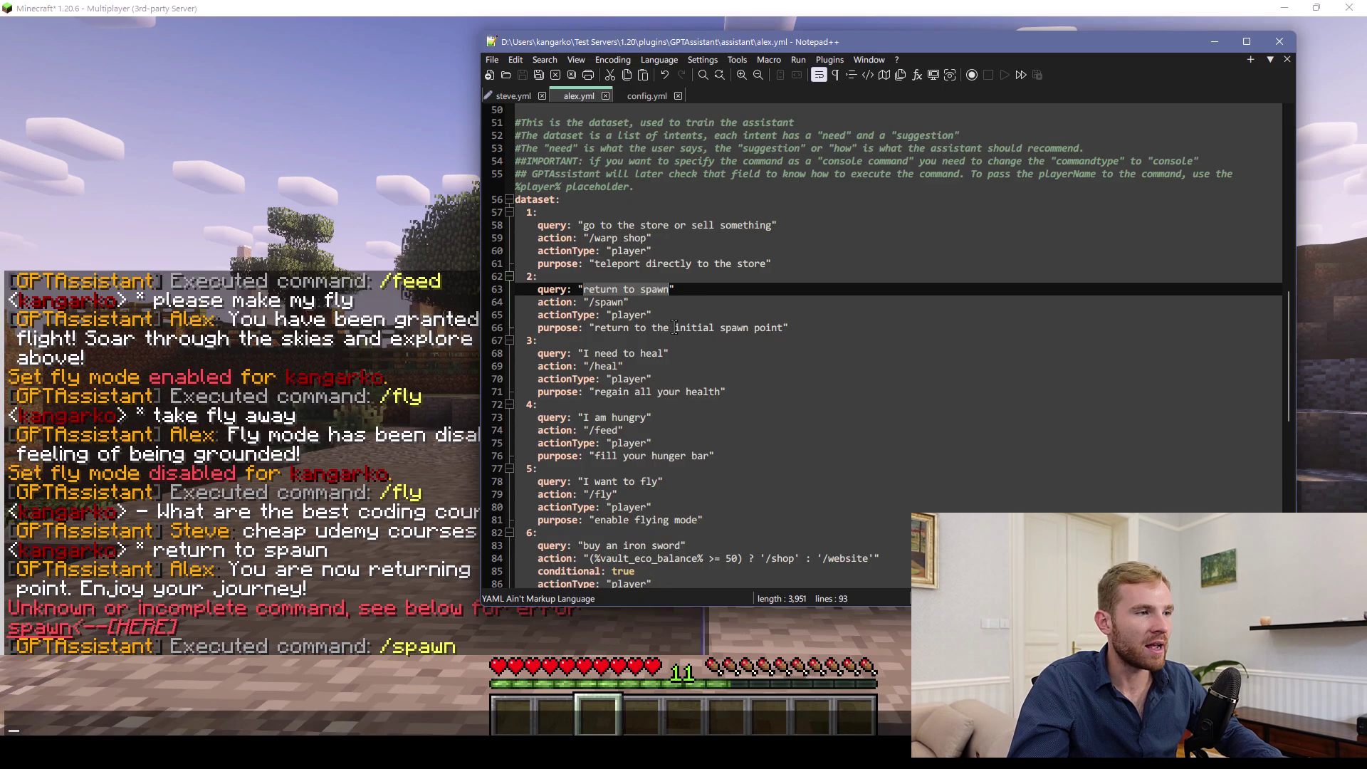
{"action": "left_click_drag", "start_coordinate": [584, 353], "coordinate": [664, 353]}
{"action": "key", "text": "ctrl+c"}
{"action": "left_click", "coordinate": [328, 373]}
{"action": "key", "text": "ctrl+v"}
{"action": "key", "text": "Return"}
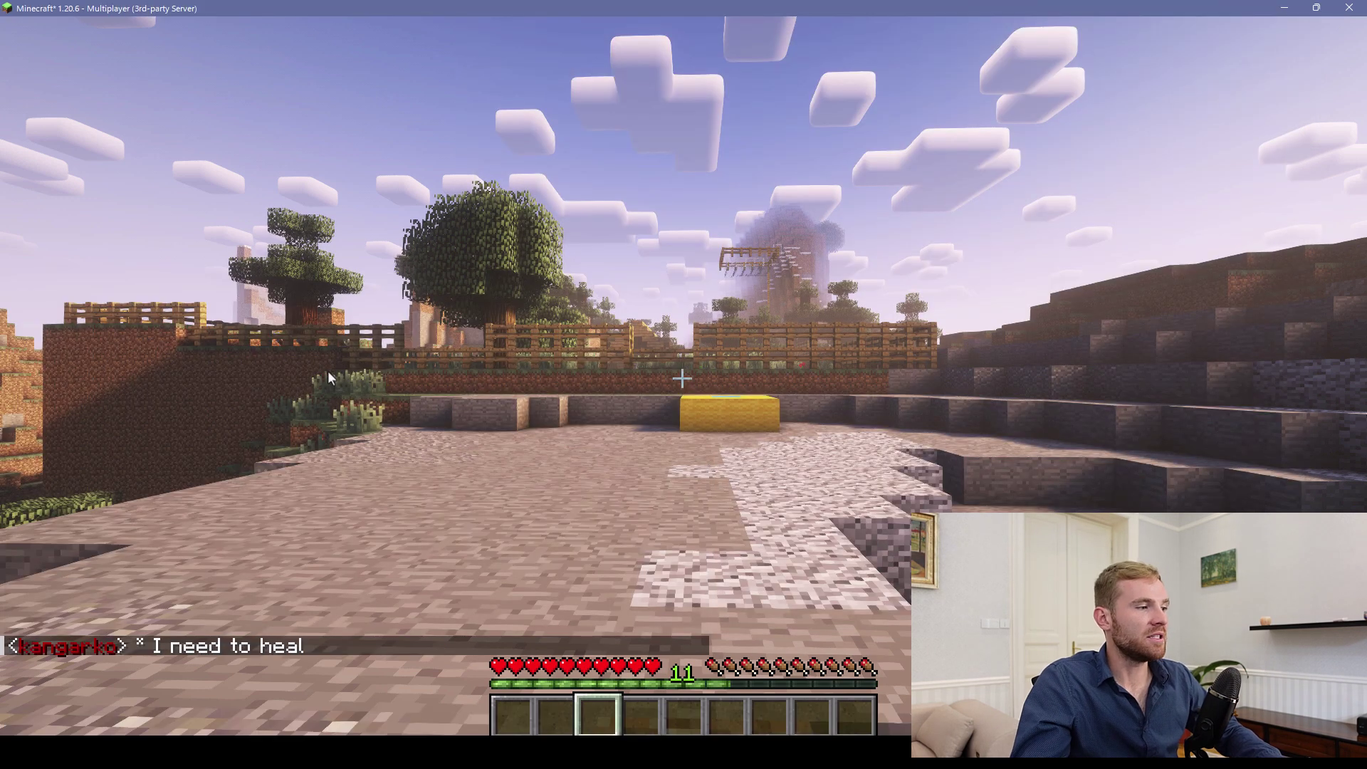
{"action": "key", "text": "t"}
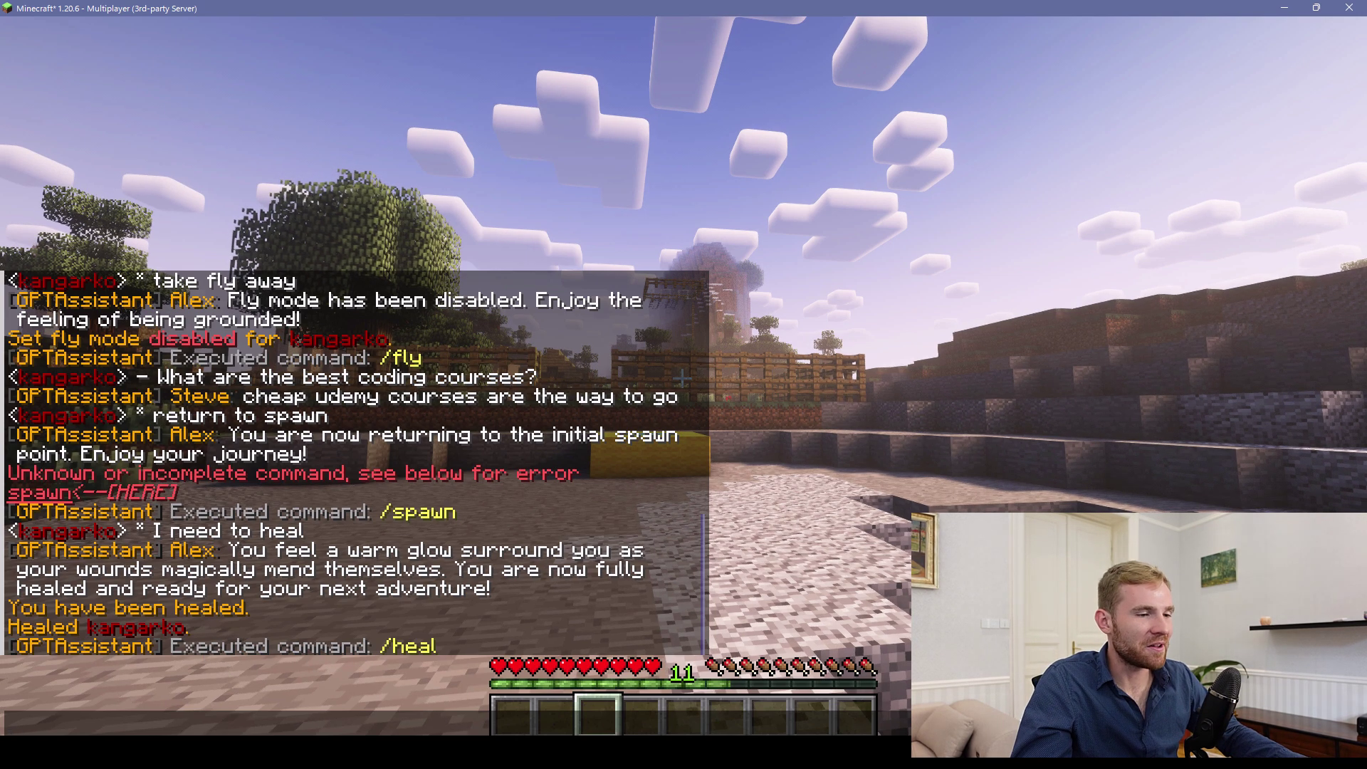
Switch back to alex.yml in Notepad++ and review dataset entry 3's purpose text and /heal action.
{"action": "key", "text": "alt+Tab"}
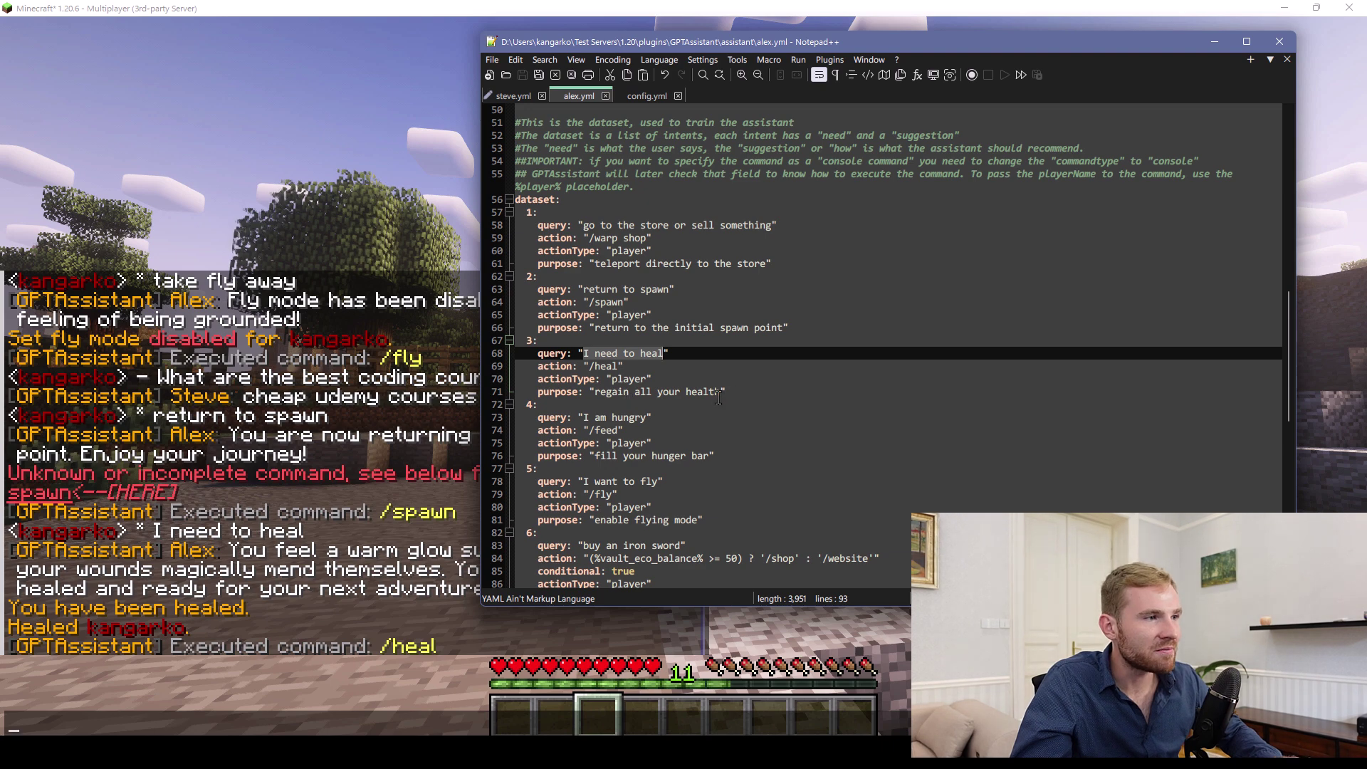
{"action": "mouse_move", "coordinate": [687, 392]}
{"action": "left_mouse_down"}
{"action": "mouse_move", "coordinate": [710, 393]}
{"action": "mouse_move", "coordinate": [618, 399]}
{"action": "left_mouse_up"}
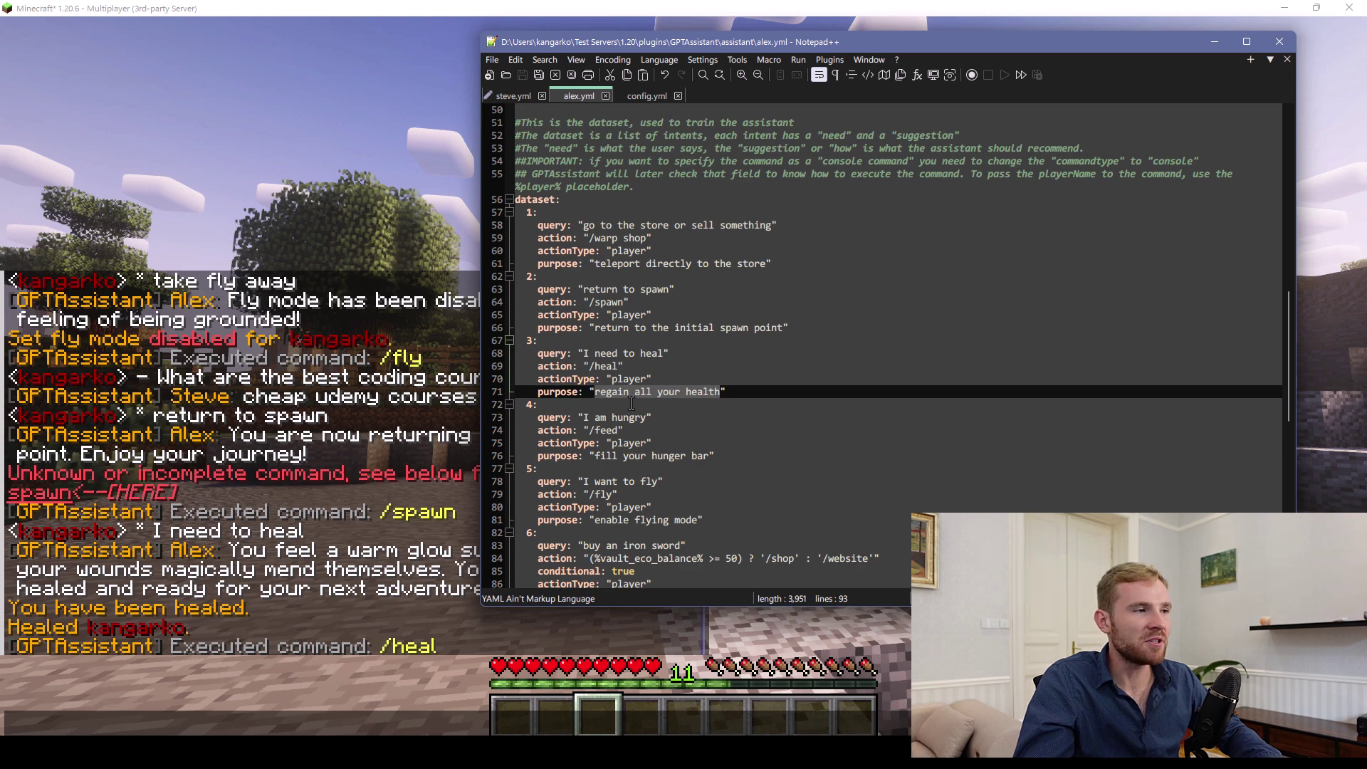
{"action": "left_click_drag", "start_coordinate": [589, 366], "coordinate": [619, 366]}
{"action": "left_click_drag", "start_coordinate": [536, 366], "coordinate": [609, 366]}
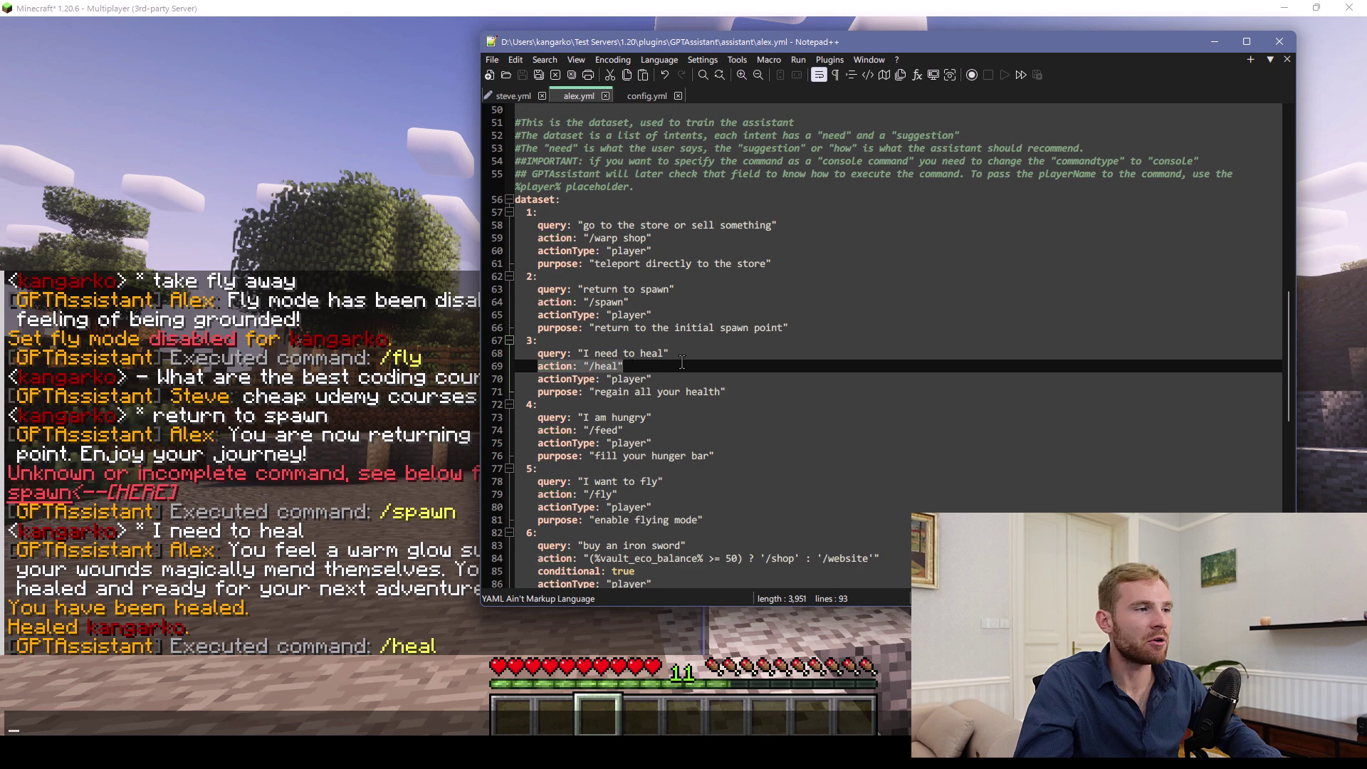
Review dataset entry 7's conditional key, /enchant command and luckperms_primary_group_name placeholder, and return to Minecraft.
{"action": "scroll", "coordinate": [688, 380], "scroll_direction": "down", "scroll_amount": 6}
{"action": "double_click", "coordinate": [563, 392]}
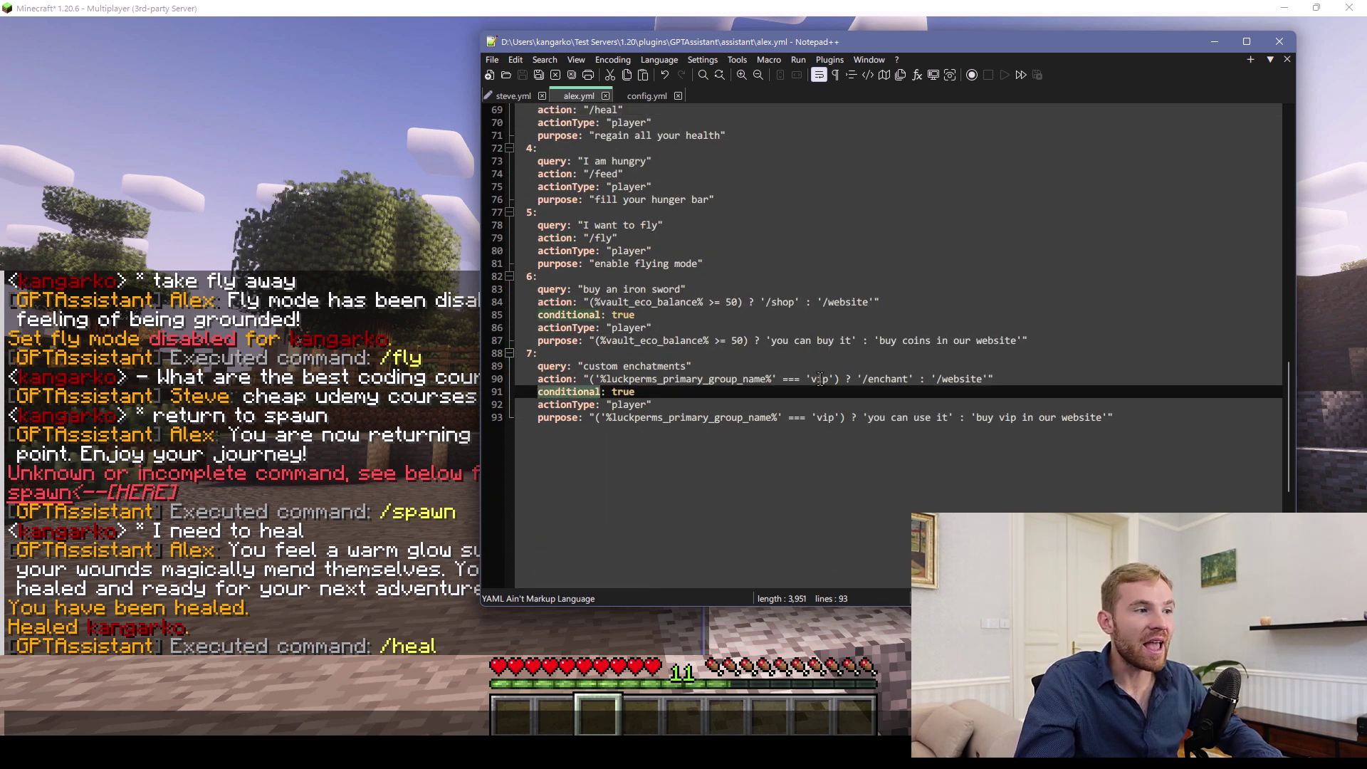
{"action": "left_click_drag", "start_coordinate": [859, 379], "coordinate": [909, 380]}
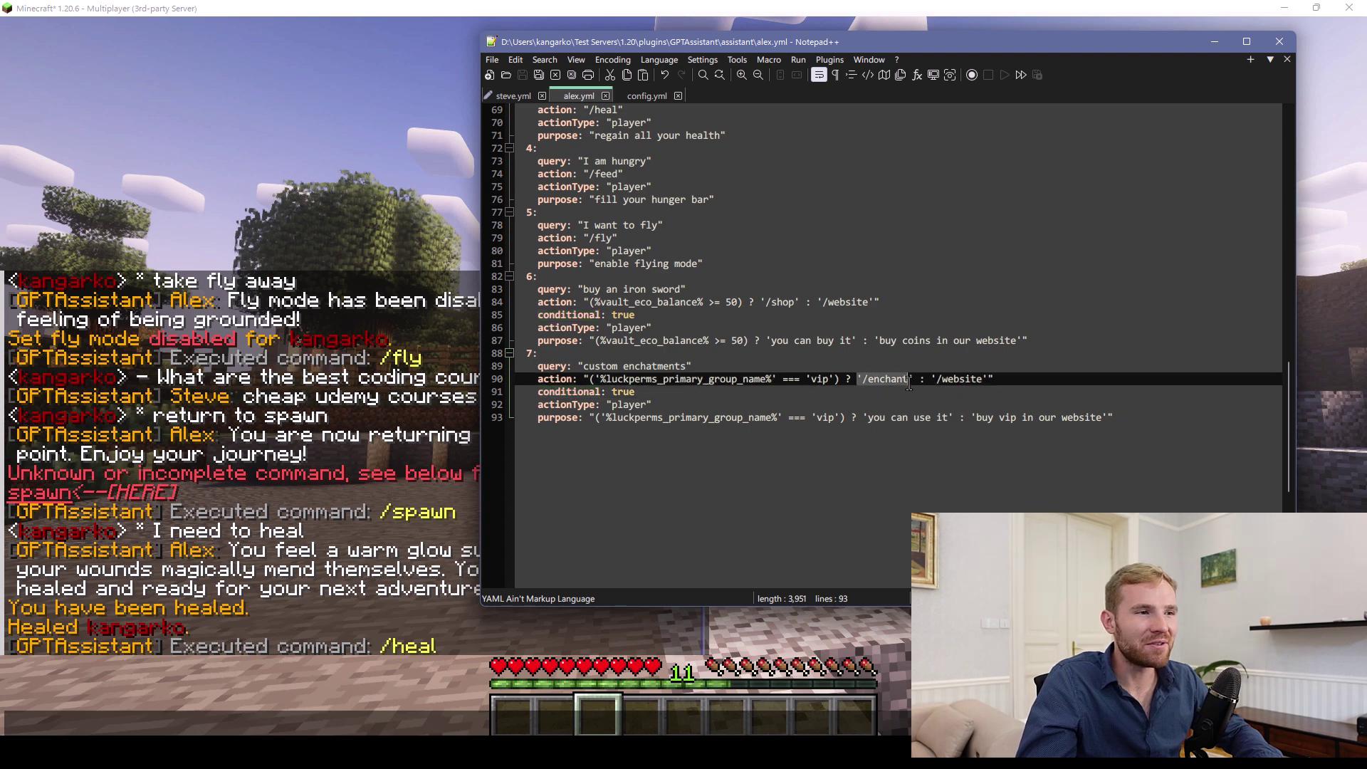
{"action": "double_click", "coordinate": [625, 379]}
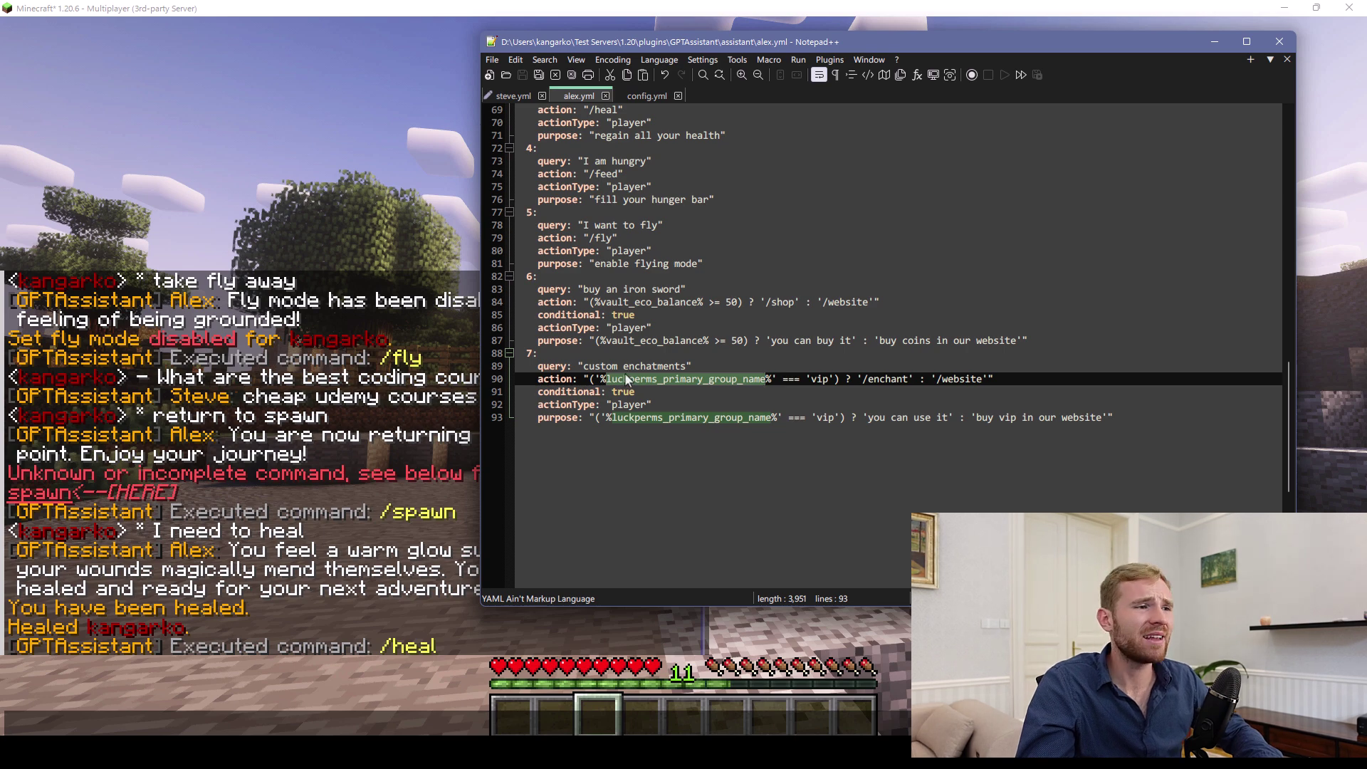
{"action": "left_click_drag", "start_coordinate": [599, 379], "coordinate": [773, 378]}
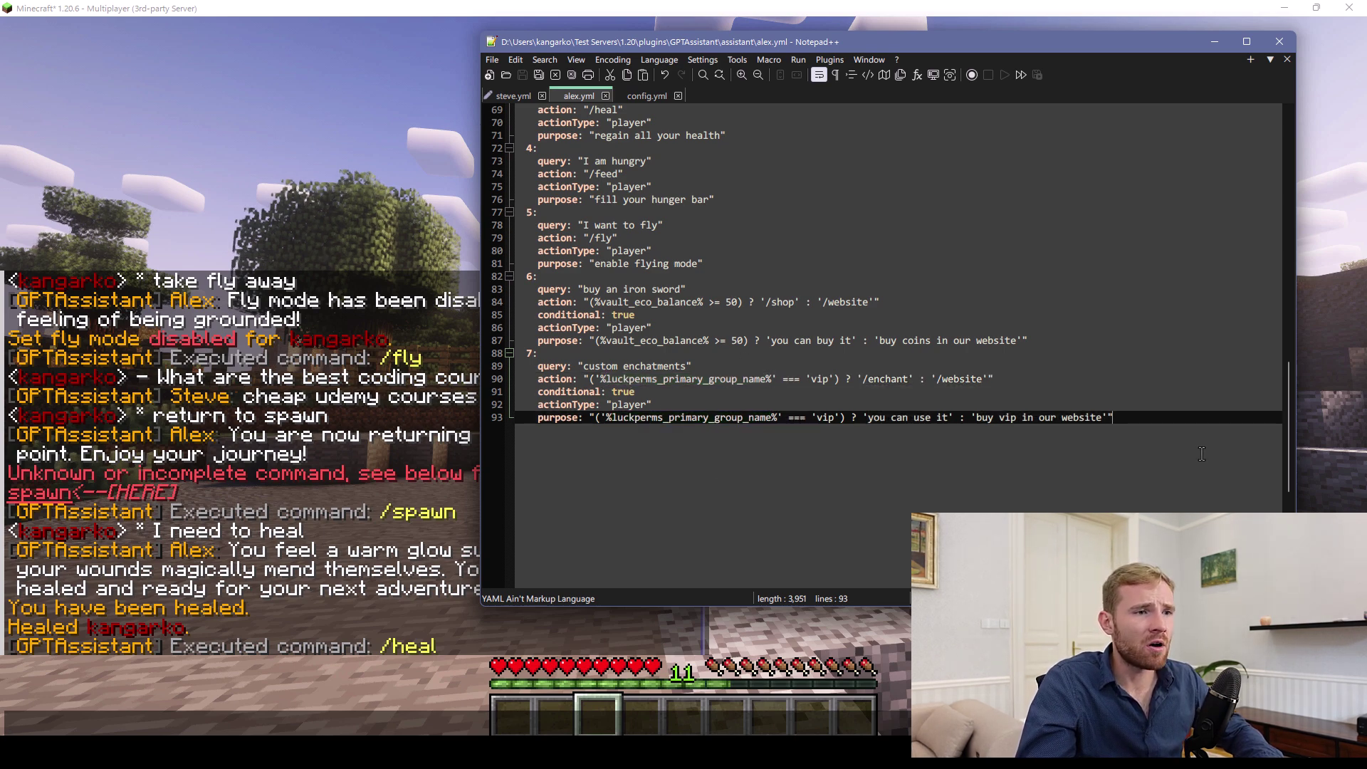
{"action": "left_click", "coordinate": [449, 562]}
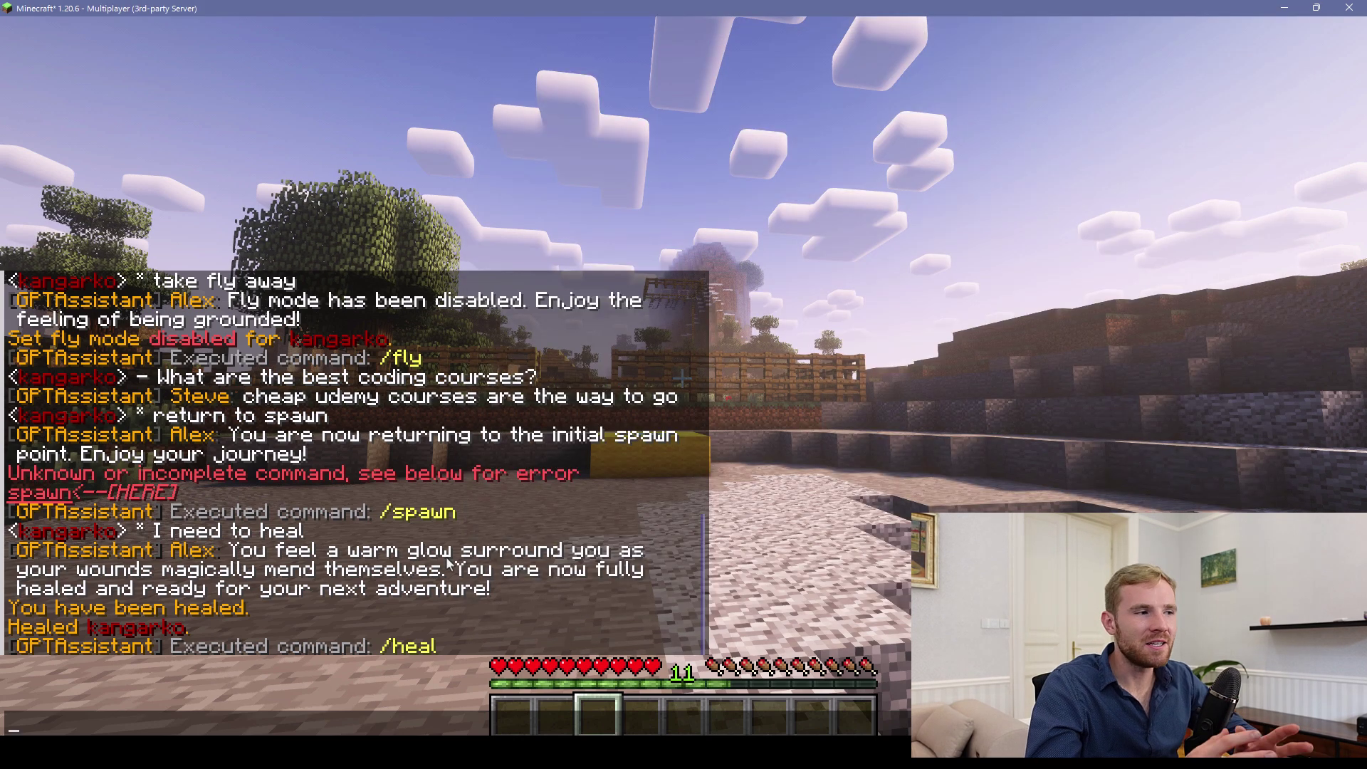